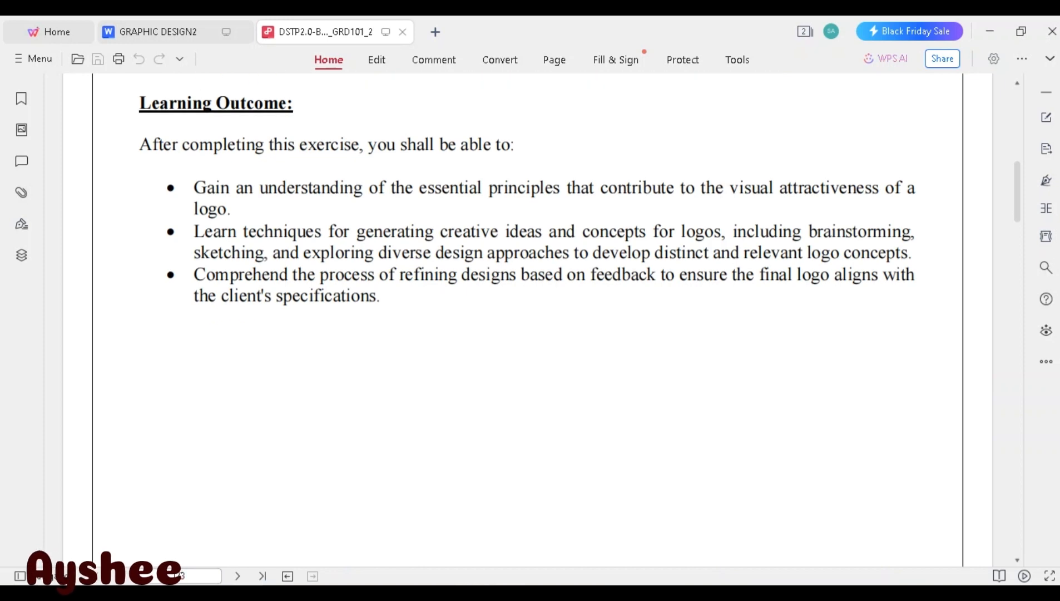
Read the learning outcomes and the problem statement for the 'Wise Web' logo in the exercise PDF
scroll(526, 320, "down", 5)
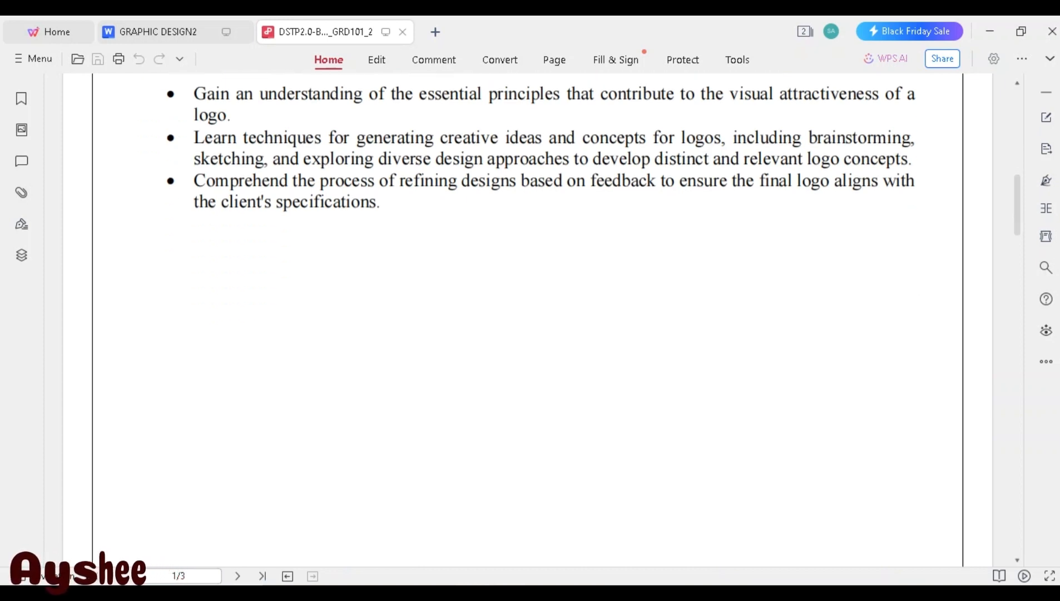
scroll(527, 320, "down", 12)
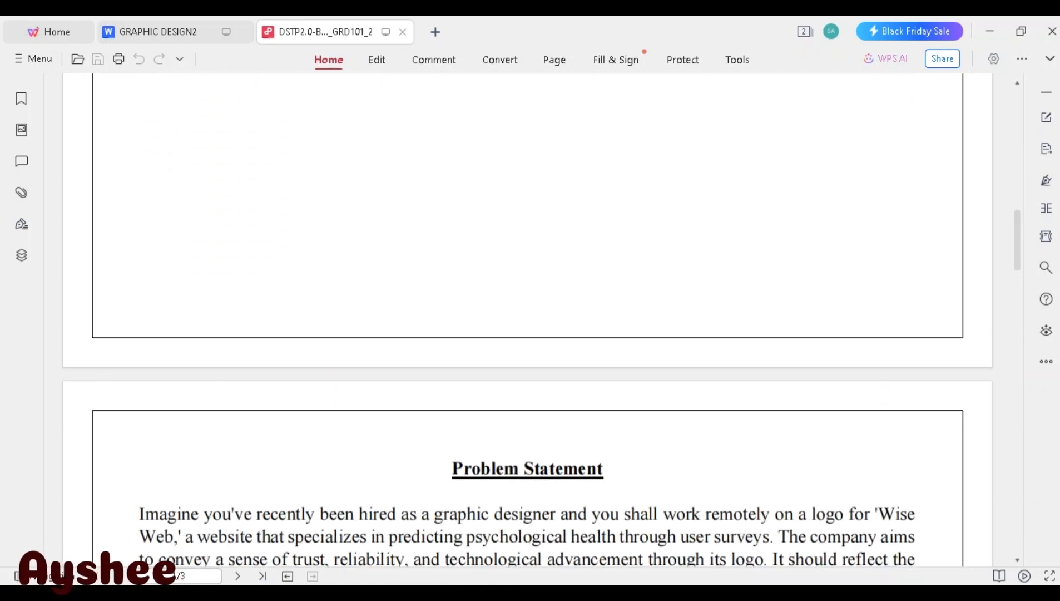
scroll(526, 320, "down", 6)
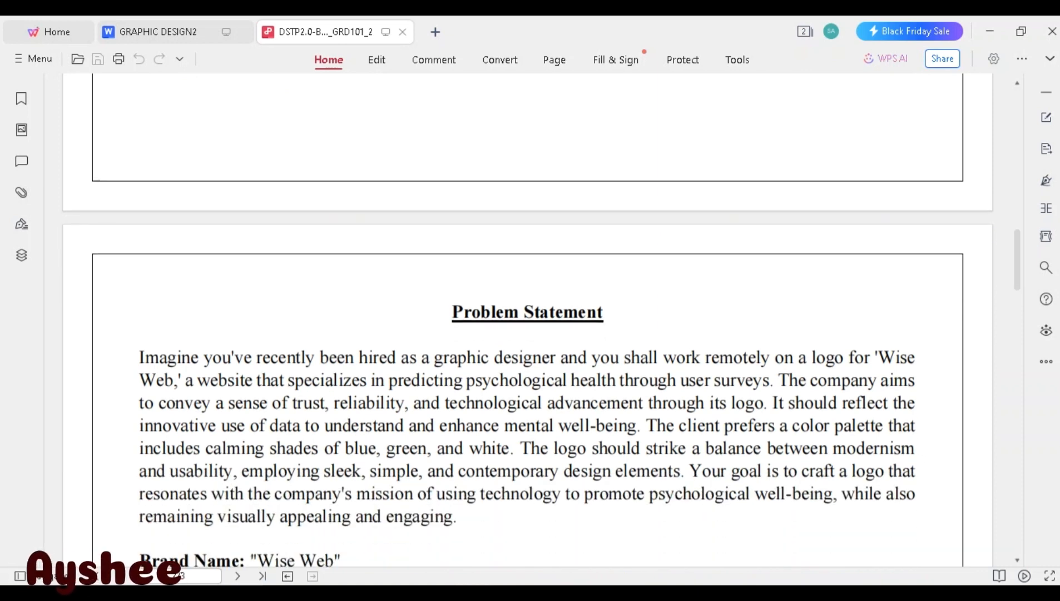
scroll(526, 320, "down", 1)
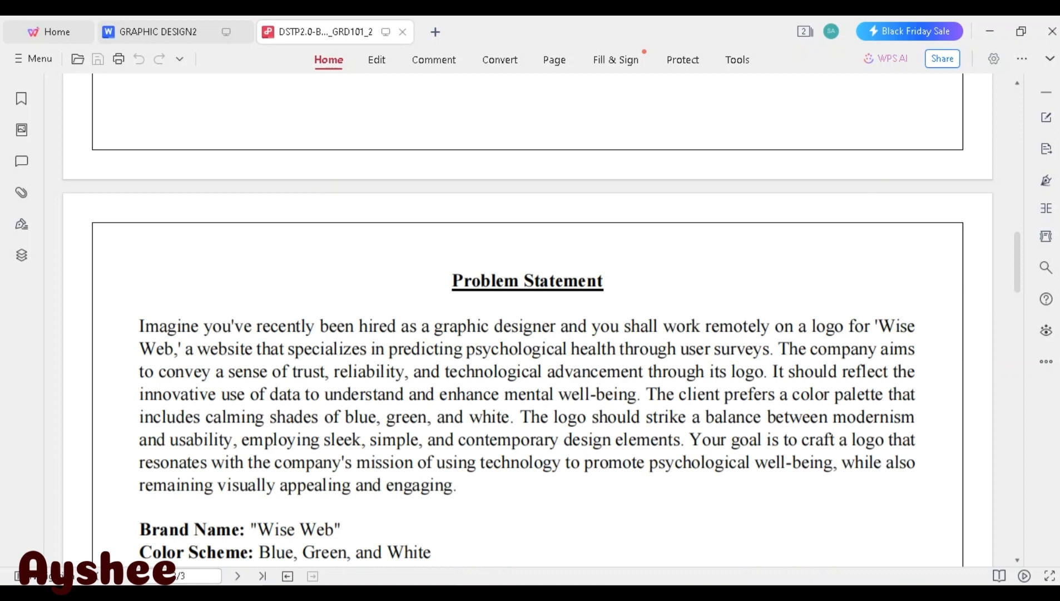
scroll(528, 322, "down", 4)
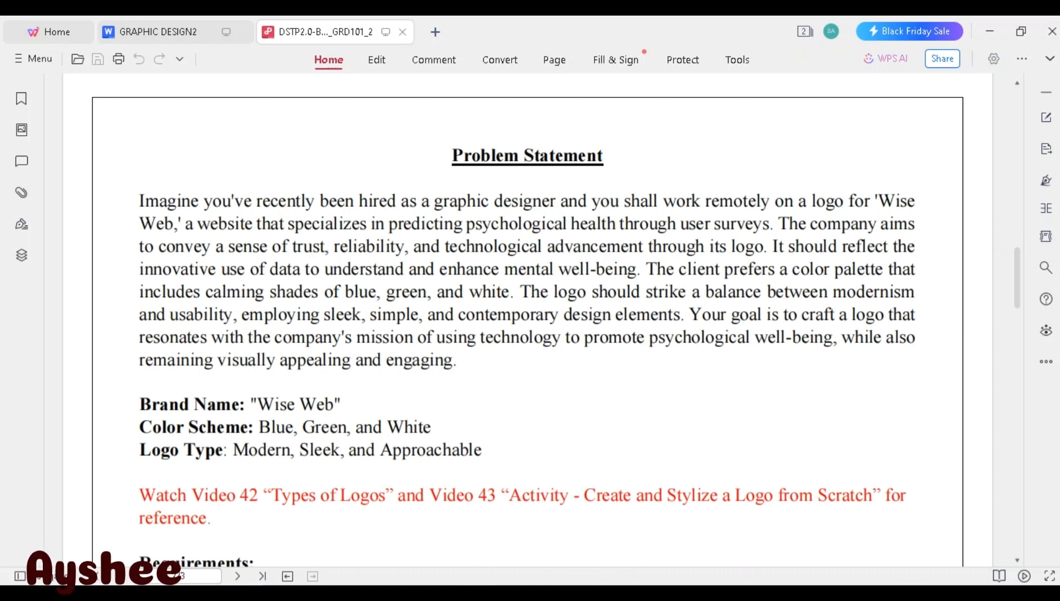
scroll(527, 322, "down", 3)
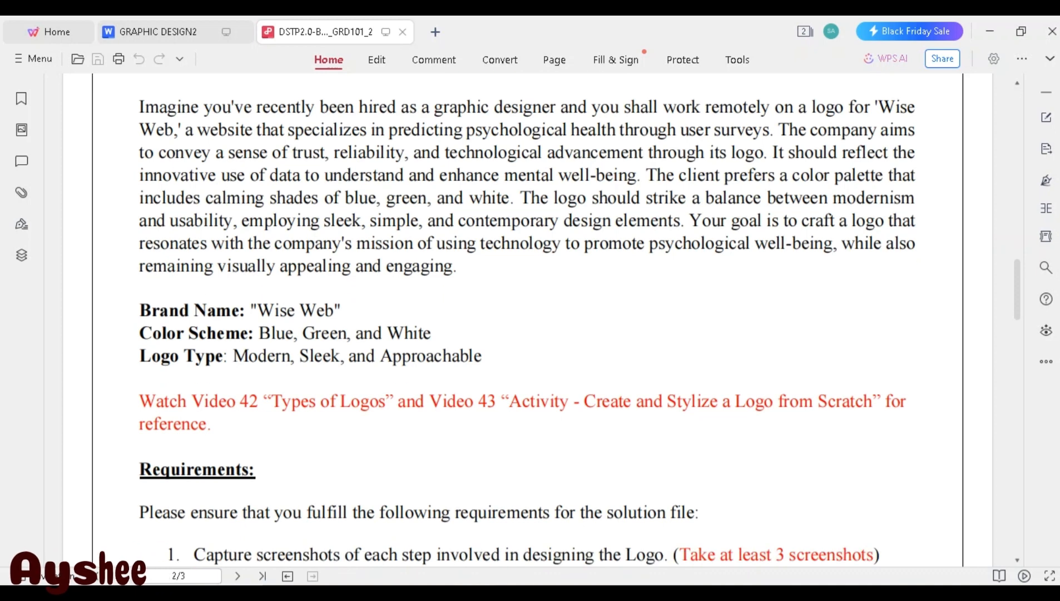
Read the brand details and the screenshot requirements for the solution file in the exercise PDF
scroll(527, 325, "down", 4)
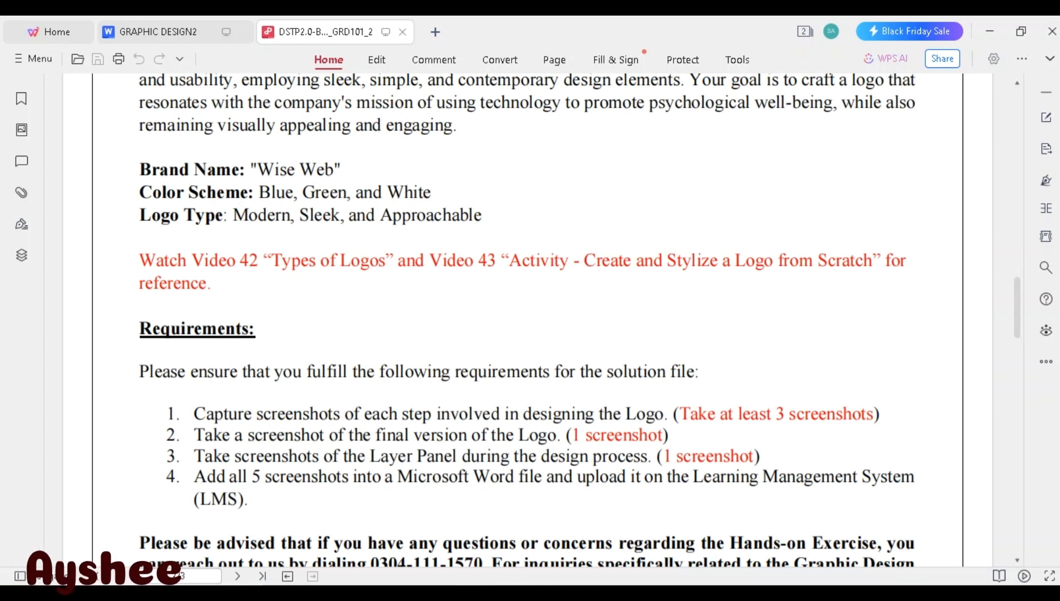
scroll(528, 320, "down", 5)
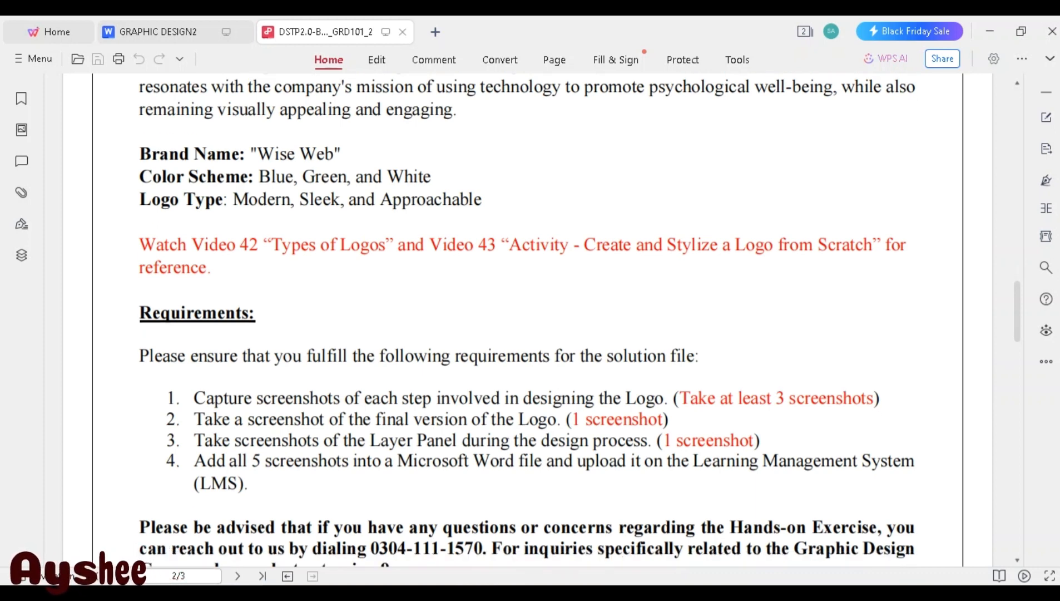
scroll(527, 320, "down", 1)
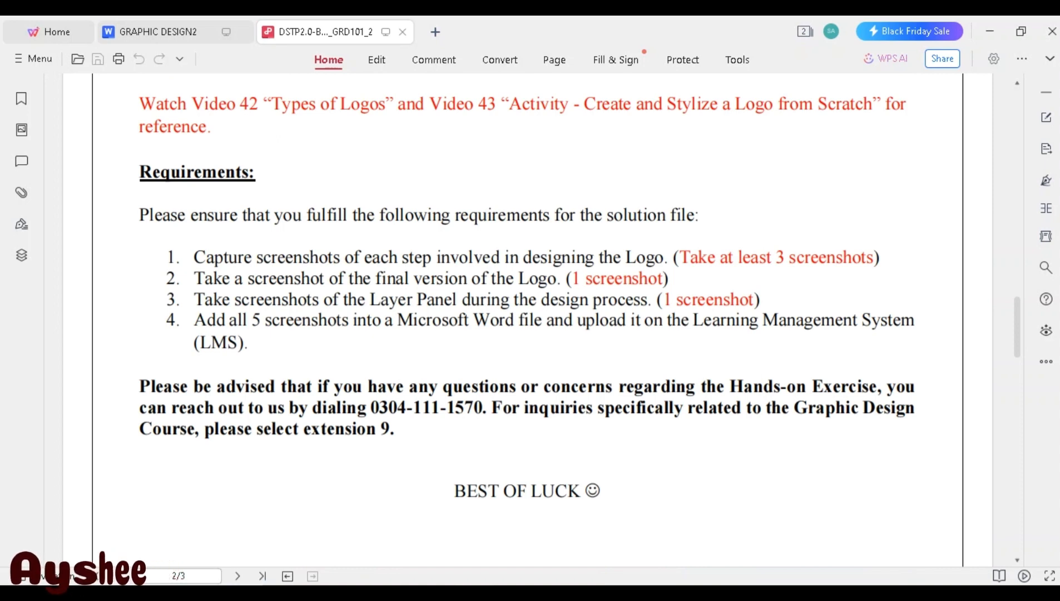
scroll(527, 321, "down", 4)
scroll(527, 321, "down", 20)
scroll(527, 321, "down", 4)
scroll(527, 321, "up", 16)
scroll(527, 320, "up", 12)
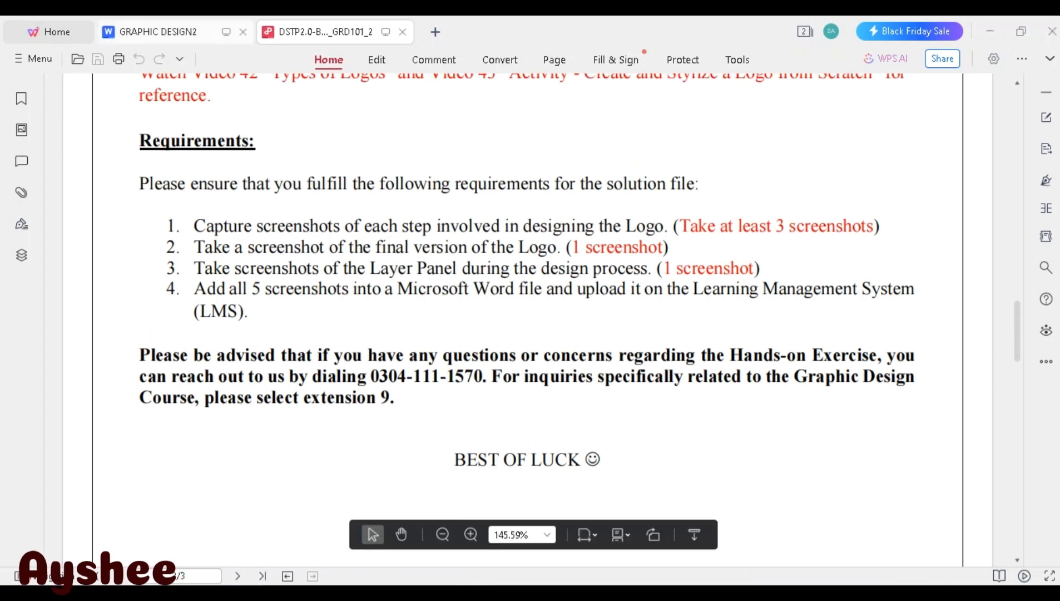
Switch to the GRAPHIC DESIGN2 document and place the cursor in the blank space below task 1
left_click(150, 32)
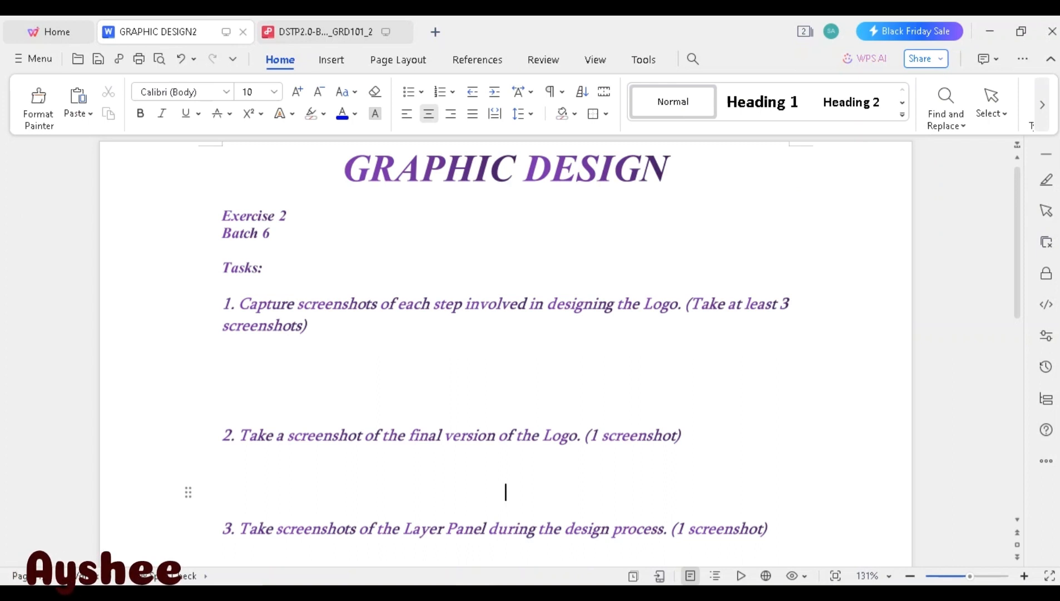
left_click(309, 324)
left_click(505, 382)
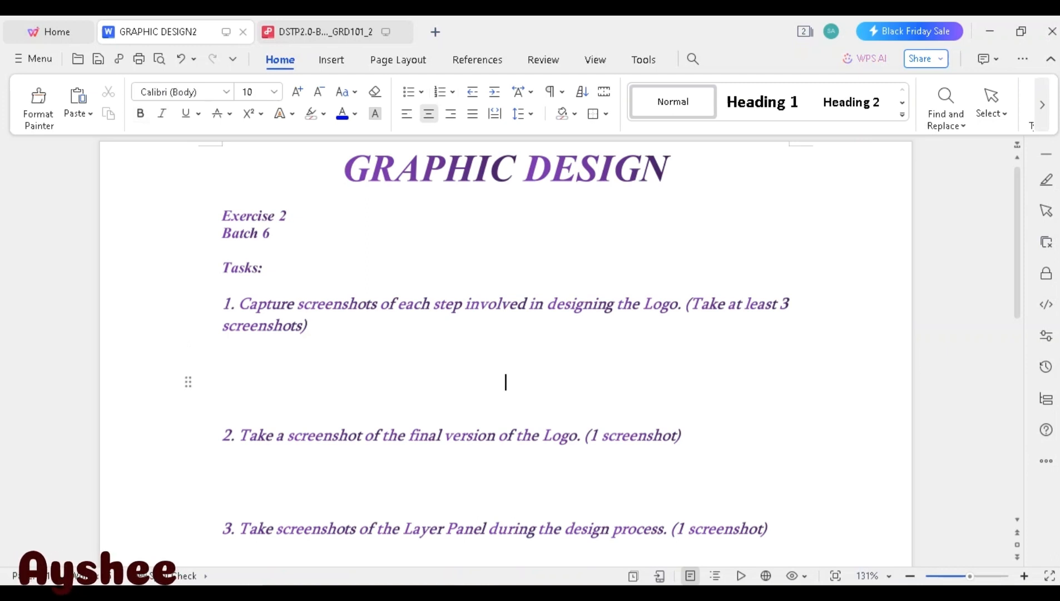
Switch to Photopea and create a new 800 x 800 px project from the Youtube Profile preset with a white background
mouse_move(627, 594)
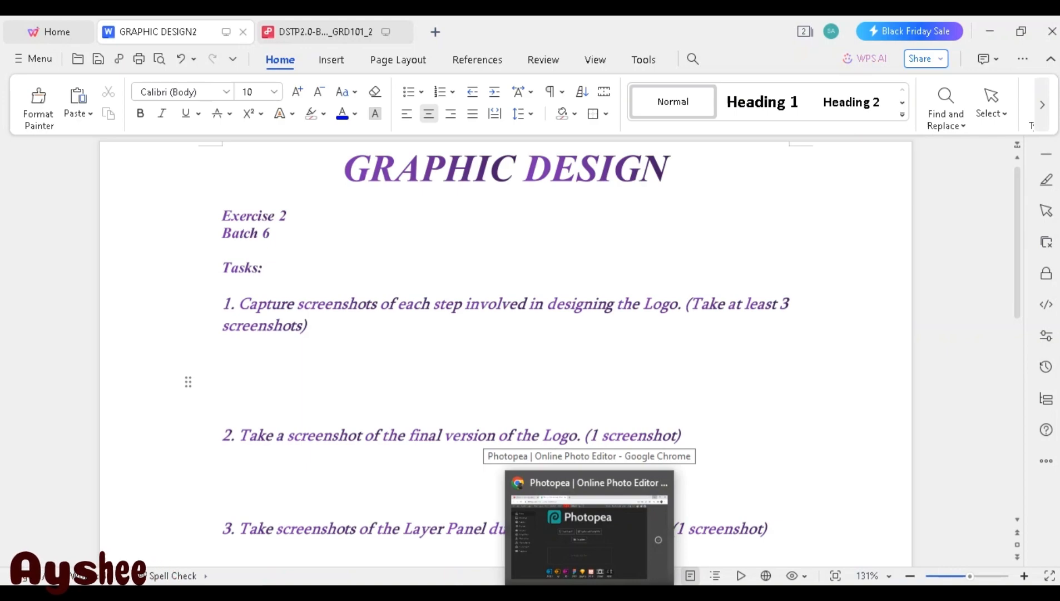
left_click(590, 535)
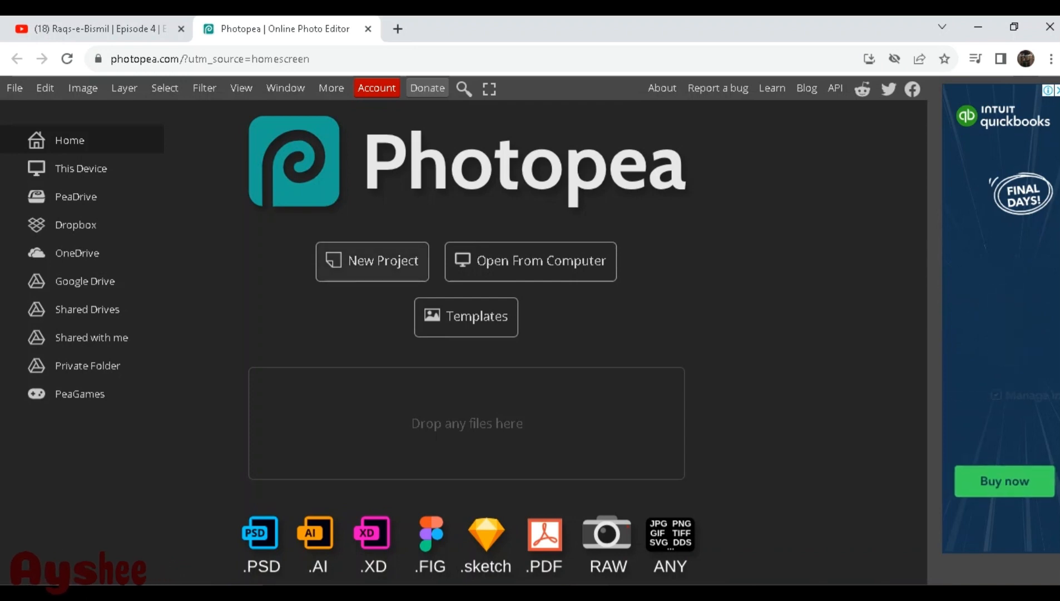
left_click(372, 261)
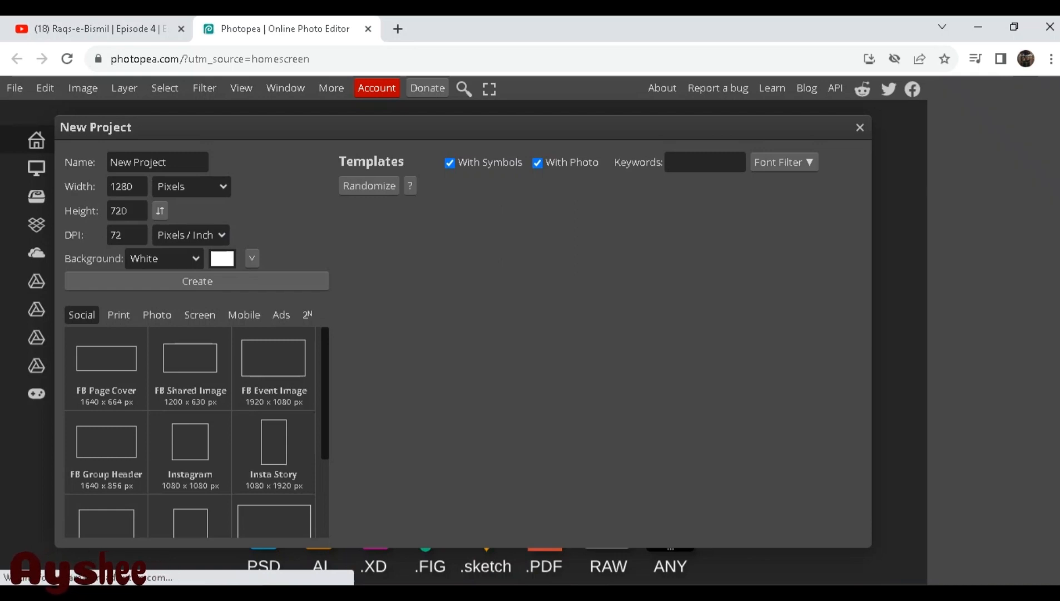
left_click(191, 236)
left_click(127, 187)
left_click(127, 210)
left_click(127, 235)
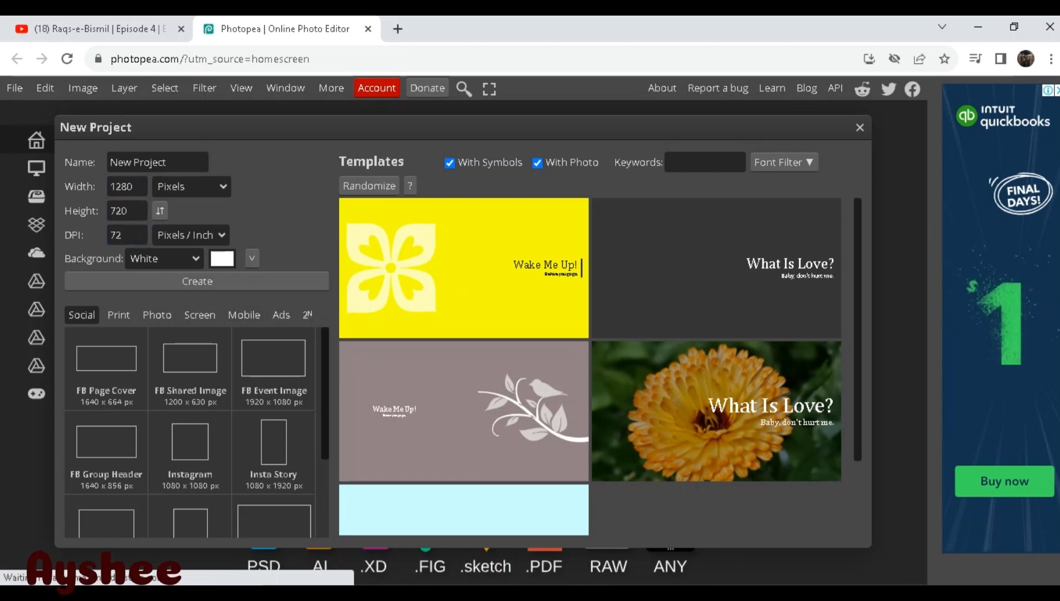
scroll(190, 432, "down", 2)
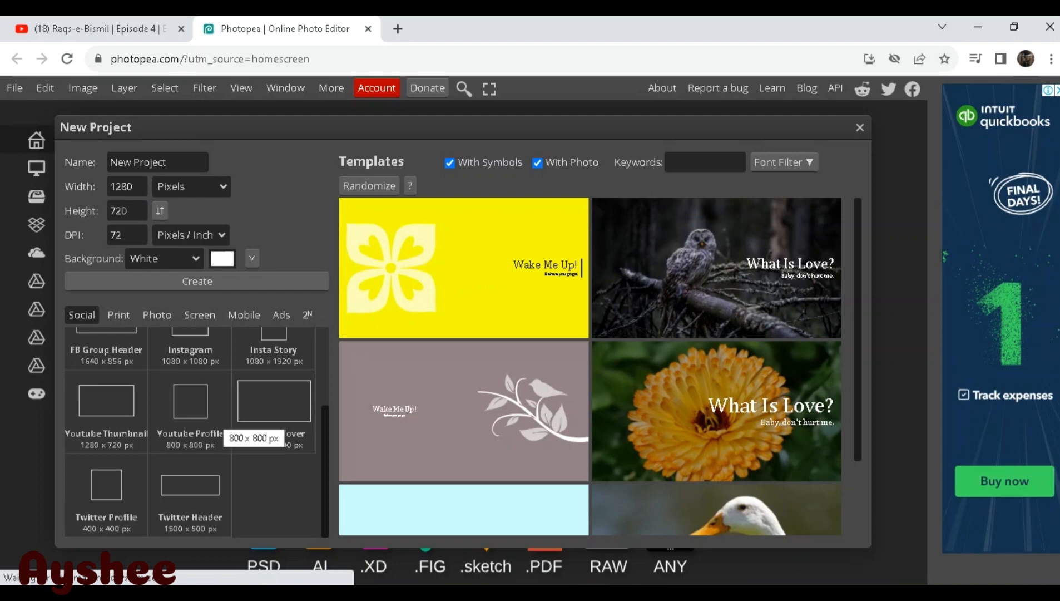
left_click(214, 414)
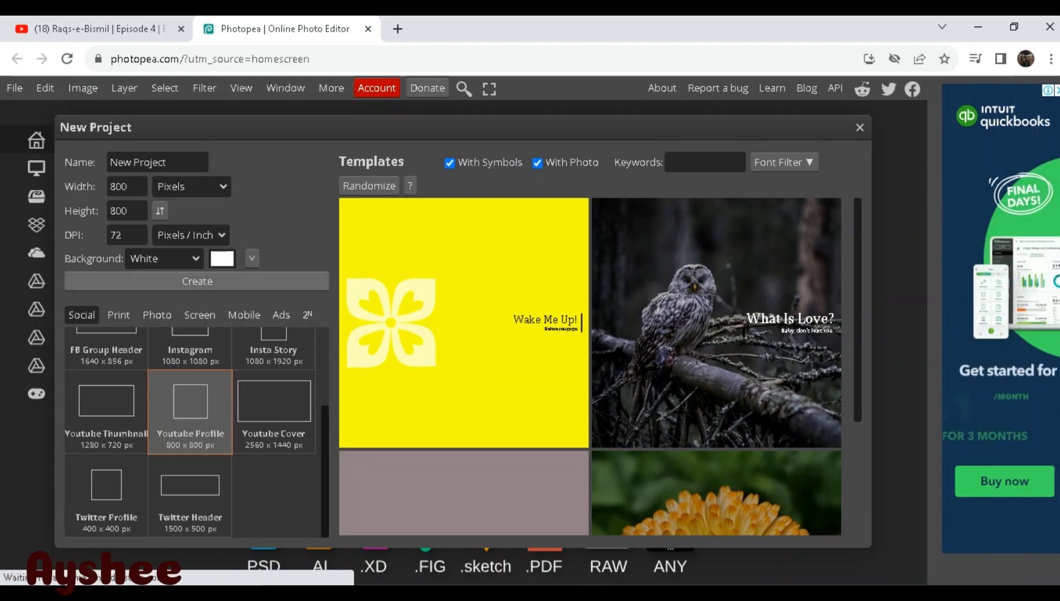
left_click(197, 281)
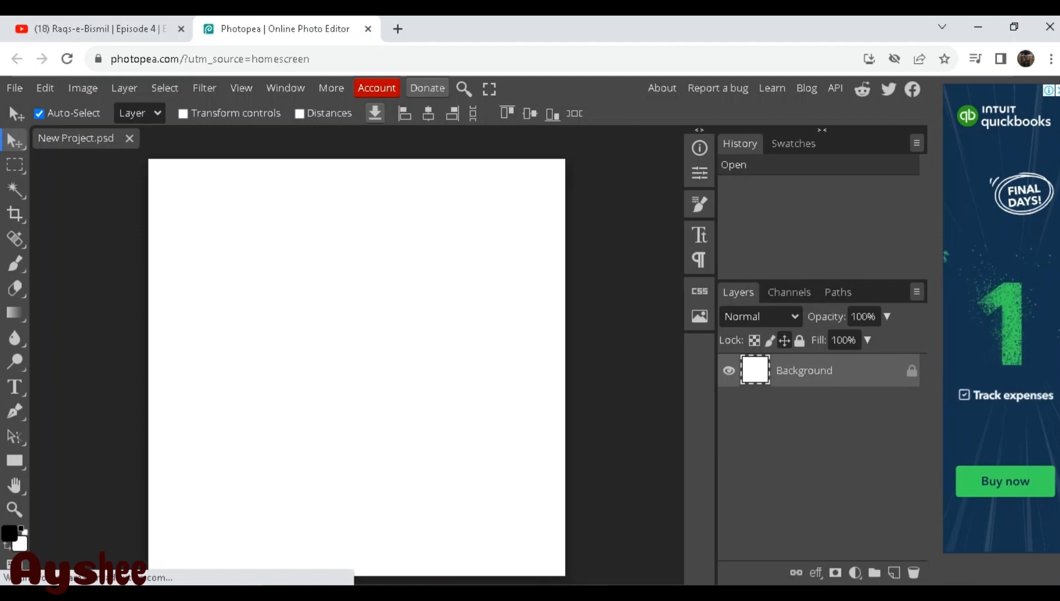
Duplicate the background layer and add a text layer with the letter I at 150 px
key("ctrl+j")
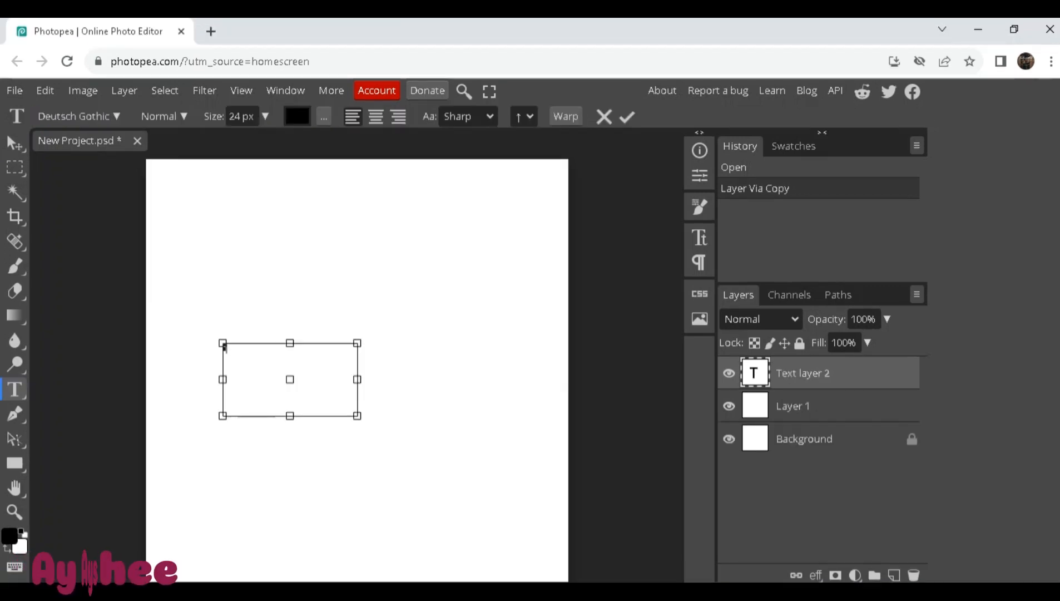
left_click(266, 116)
left_click_drag(253, 140, 265, 141)
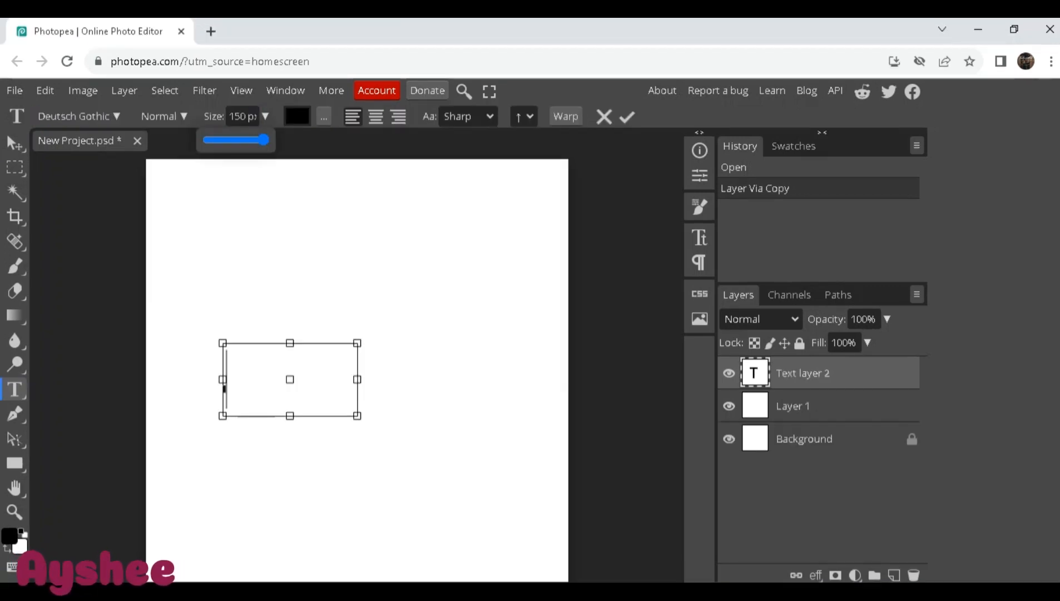
double_click(224, 389)
left_click(265, 116)
left_click(265, 140)
left_click(265, 140)
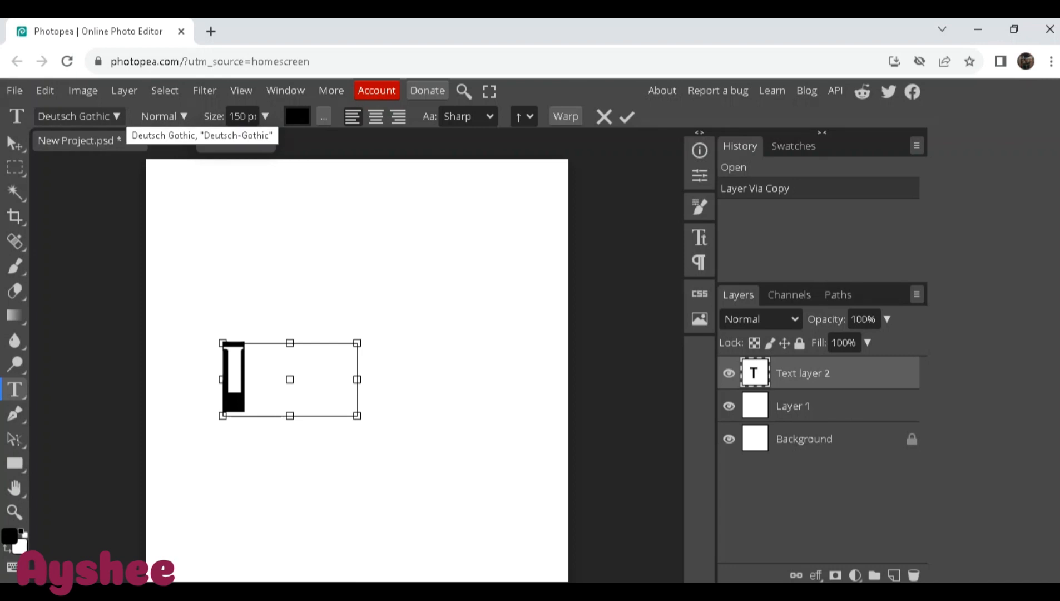
Change the font of the selected letter I to Cinzel
left_click(78, 116)
scroll(150, 342, "up", 10)
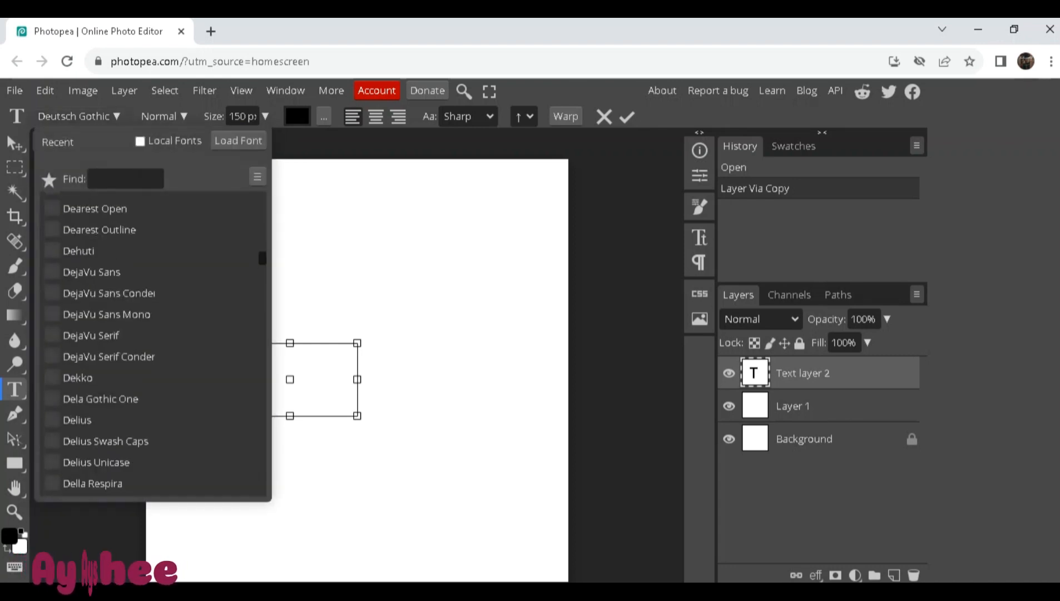
scroll(150, 342, "up", 10)
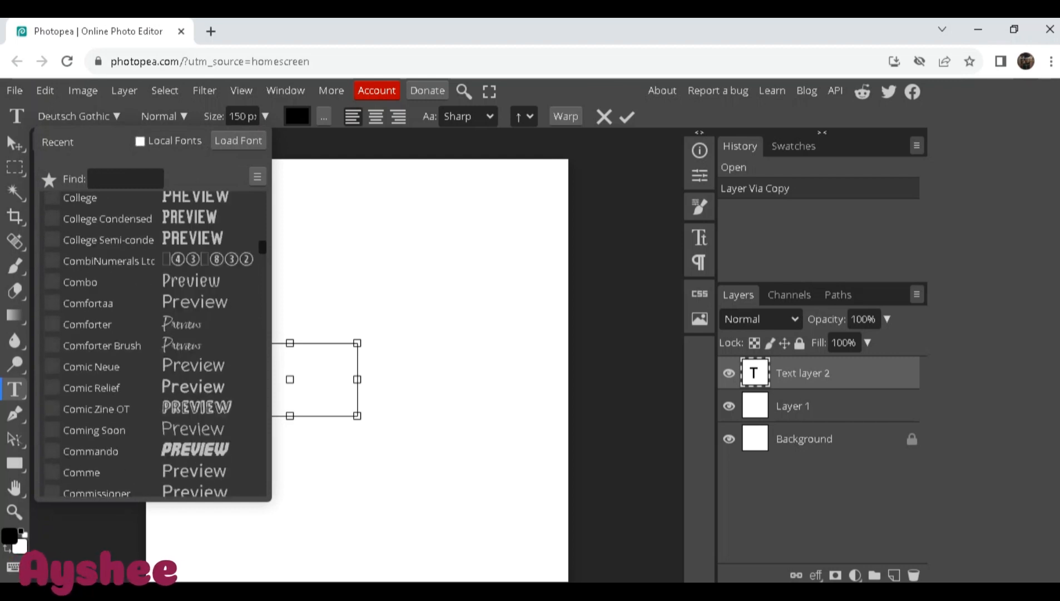
scroll(150, 342, "up", 4)
left_click(111, 231)
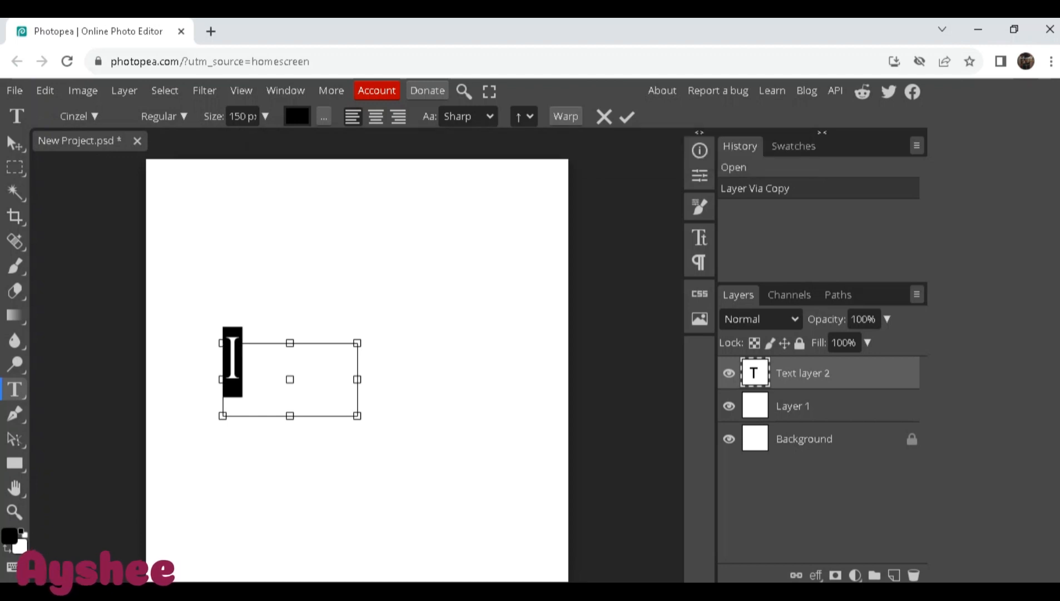
Move the letter I towards the canvas centre and tilt it so its top leans left, finishing with a -2.5° rotation
left_click_drag(205, 329, 298, 370)
left_click(16, 143)
left_click_drag(283, 334, 280, 334)
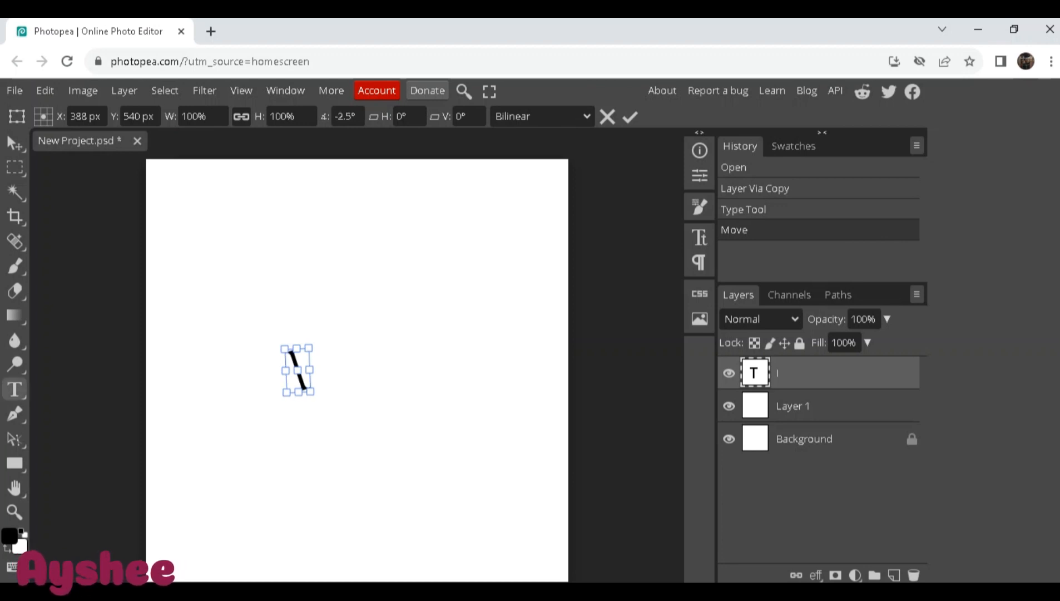
Add a second text layer with the letter I just right of the tilted letter, in Cinzel at 150 px
left_click(15, 389)
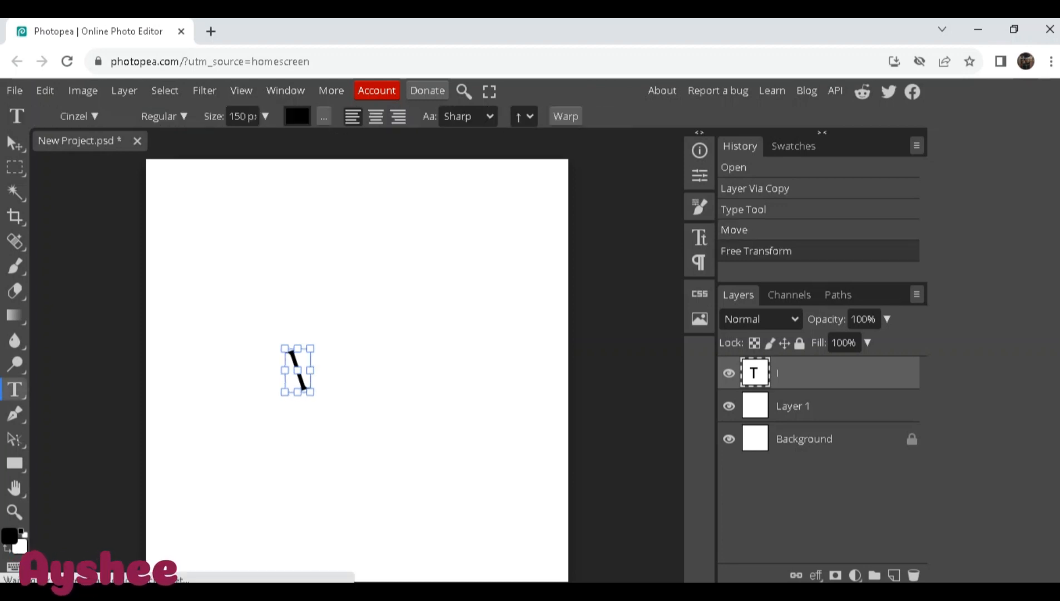
left_click_drag(322, 349, 376, 392)
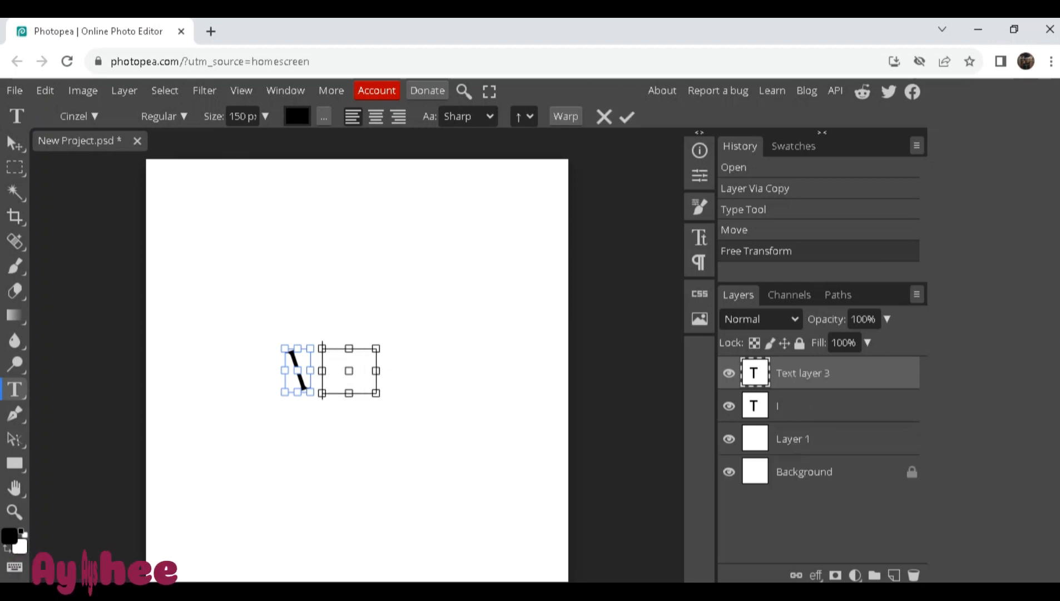
type("lrs;0;[2]")
key("ctrl+z")
type("I")
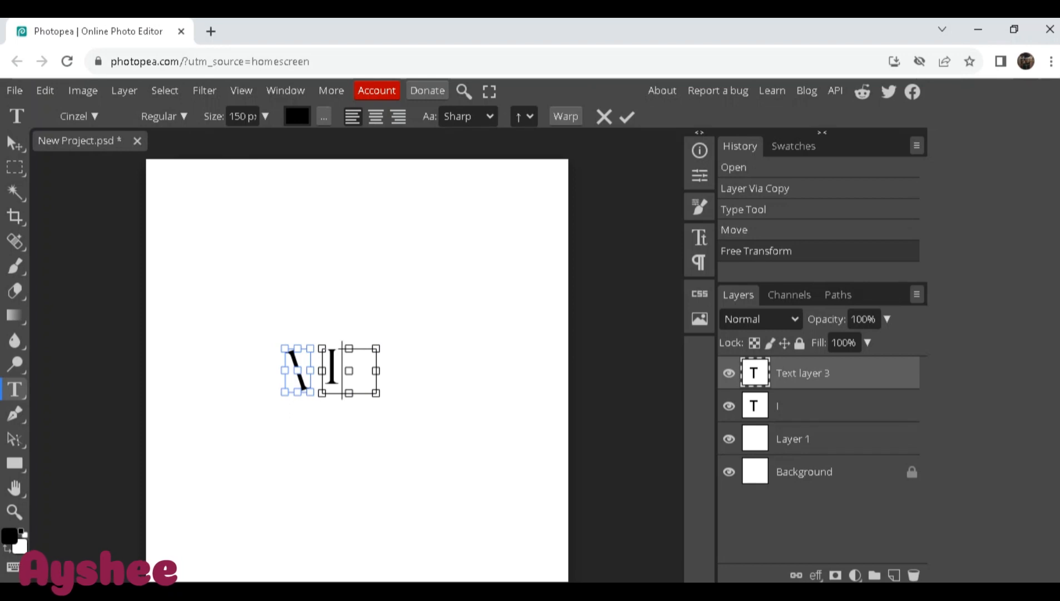
key("ctrl+a")
left_click(266, 115)
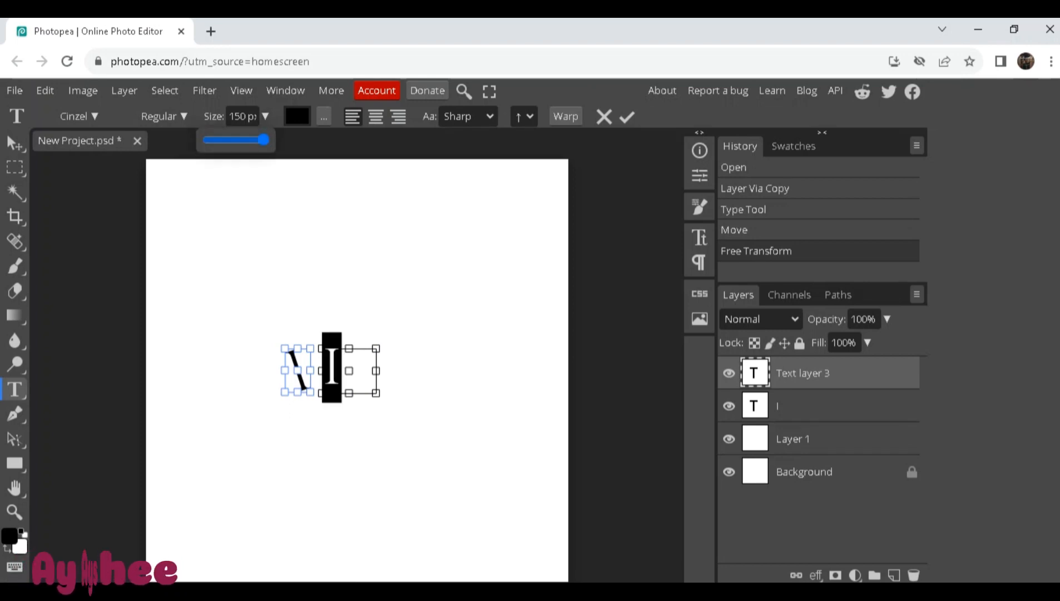
Tilt the second letter I to the left and move it close beside the first one
left_click_drag(392, 351, 370, 334)
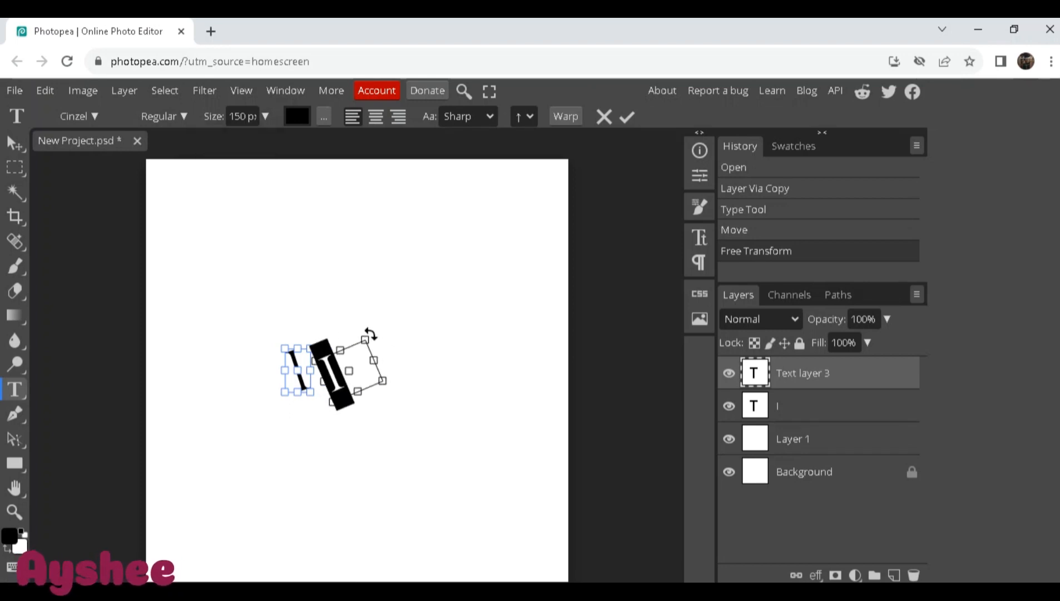
mouse_move(335, 326)
left_mouse_down()
mouse_move(322, 314)
mouse_move(388, 319)
mouse_move(319, 316)
left_mouse_up()
key("Return")
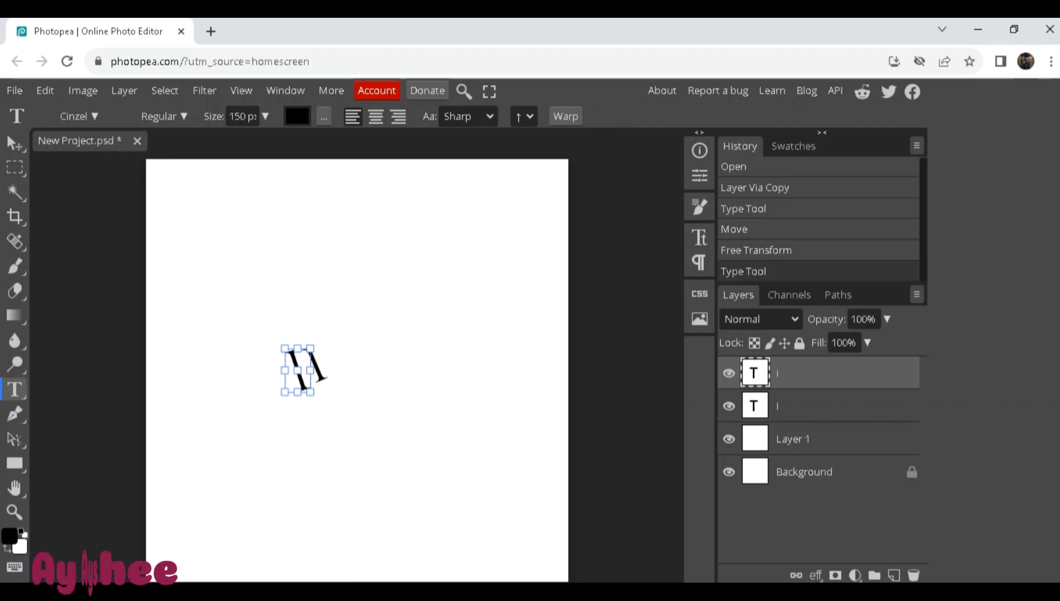
Set the text size of the second slanted letter I to 200 px
left_click(482, 426)
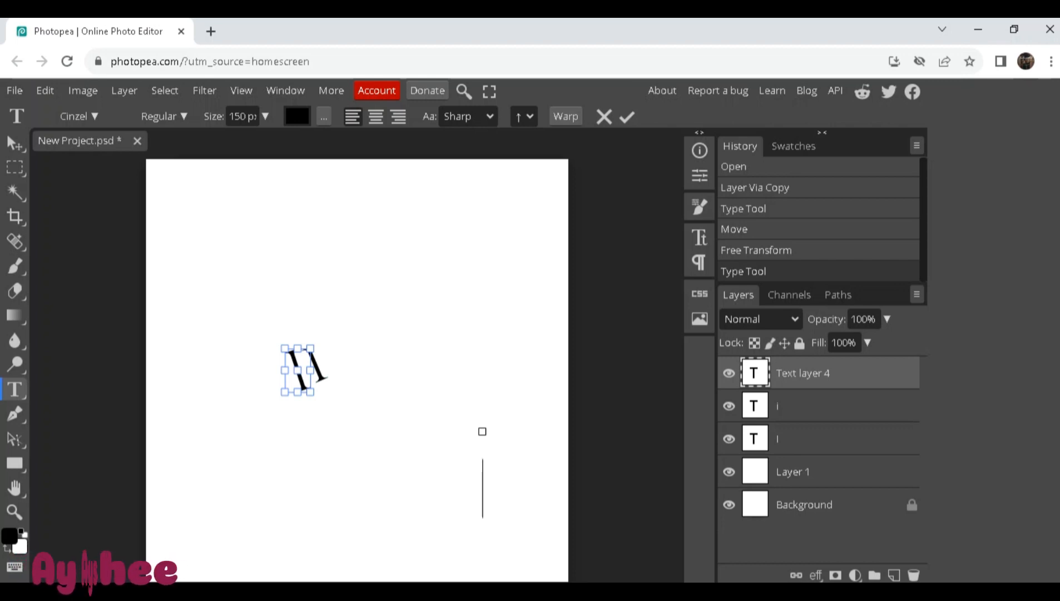
left_click(806, 406)
double_click(317, 365)
double_click(239, 117)
type("200")
key("Return")
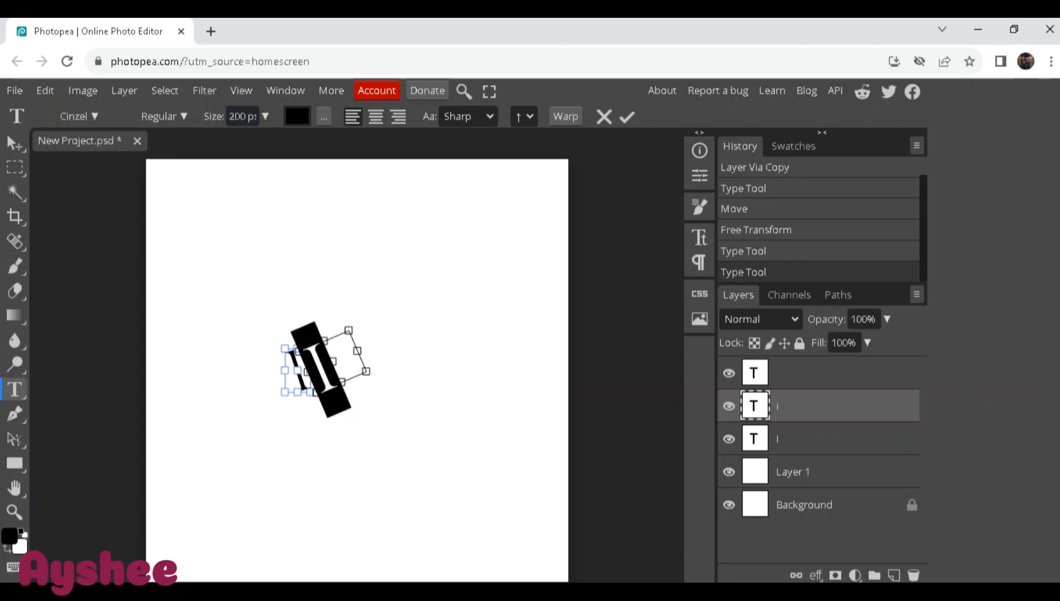
Set the text size of the first slanted letter I to 200 px
left_click(807, 439)
left_click(296, 362)
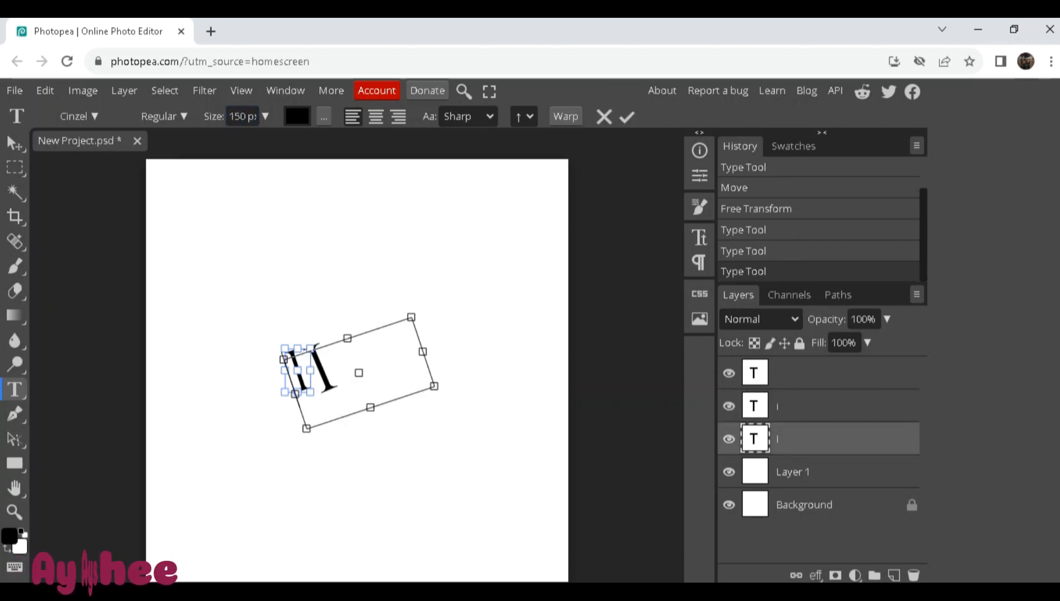
left_click(806, 406)
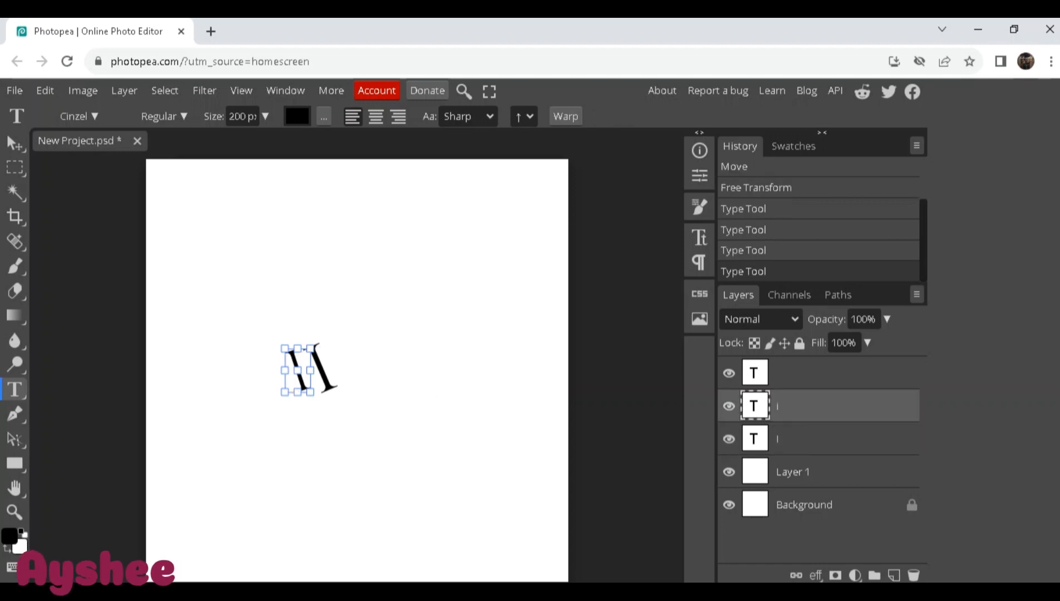
left_click(806, 439)
left_click(297, 367)
left_click_drag(314, 376, 288, 372)
left_click(243, 116)
type("200")
key("Return")
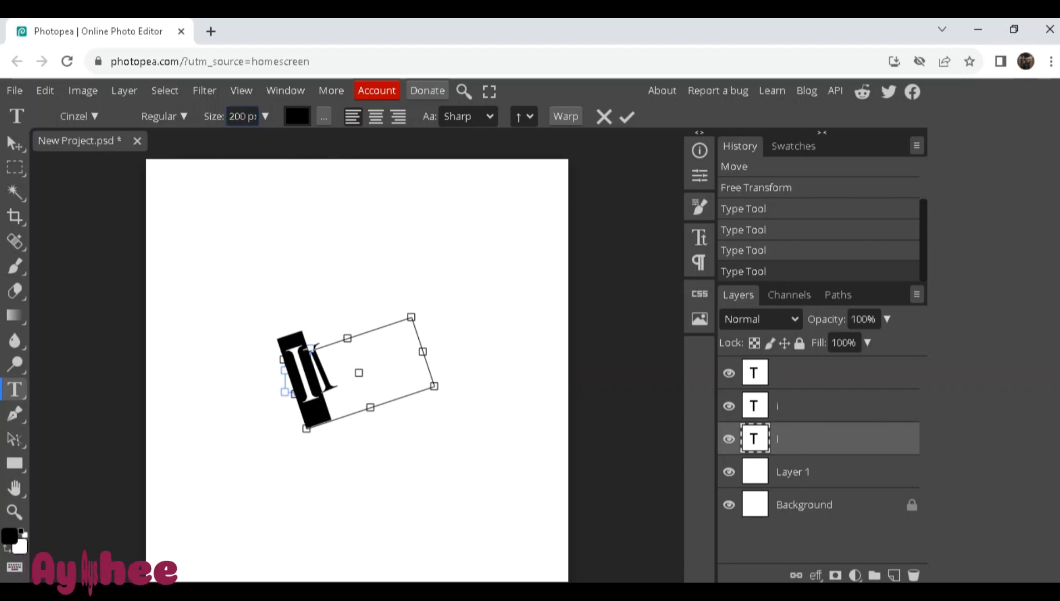
Enlarge the second slanted letter I's text box to about 138 × 197 px and move it beside the first letter
left_click(806, 406)
left_click(327, 354)
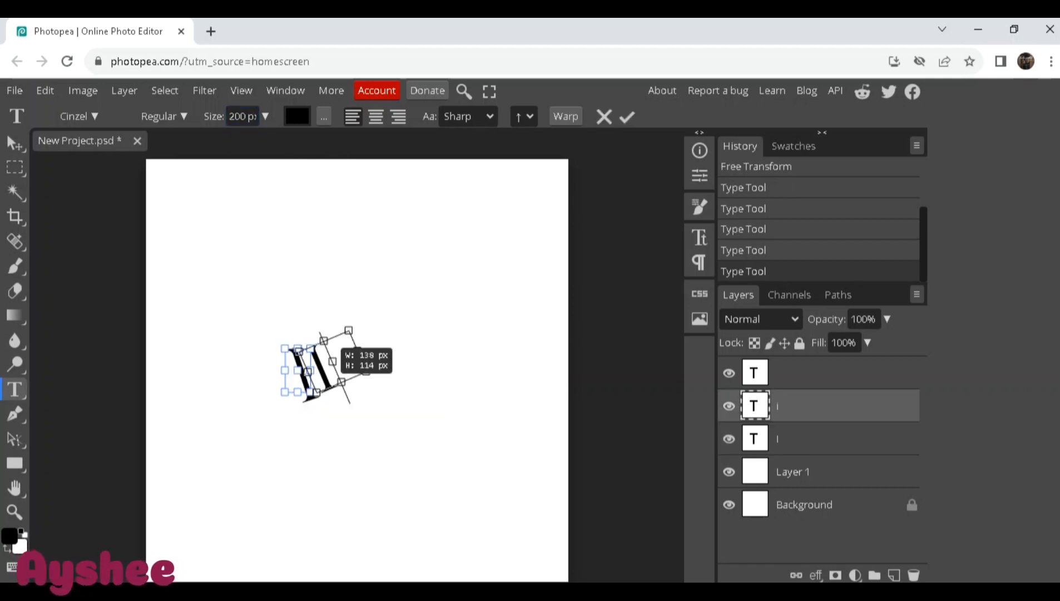
left_click_drag(367, 398, 343, 394)
left_click_drag(322, 340, 314, 323)
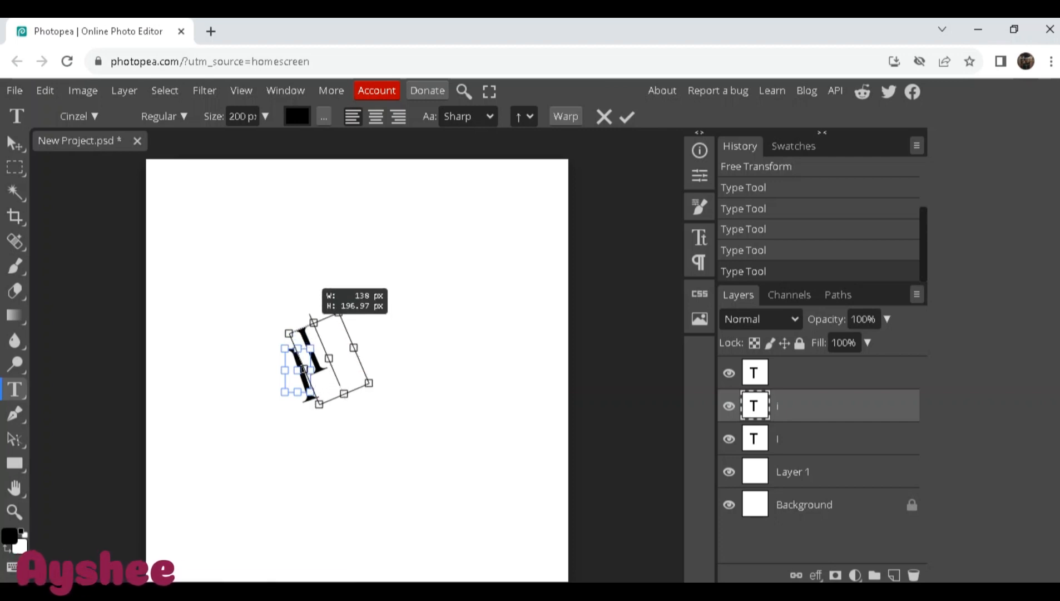
left_click_drag(328, 358, 338, 370)
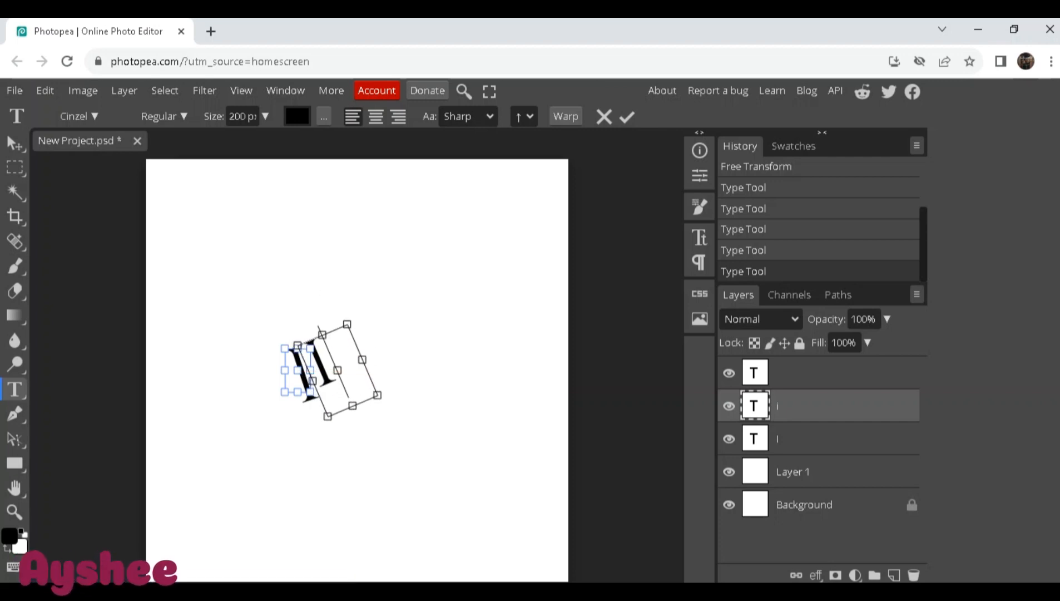
Set the second slanted letter I's text size to 250 px and slightly adjust its tilt
key("ctrl+a")
double_click(238, 116)
type("250")
key("Return")
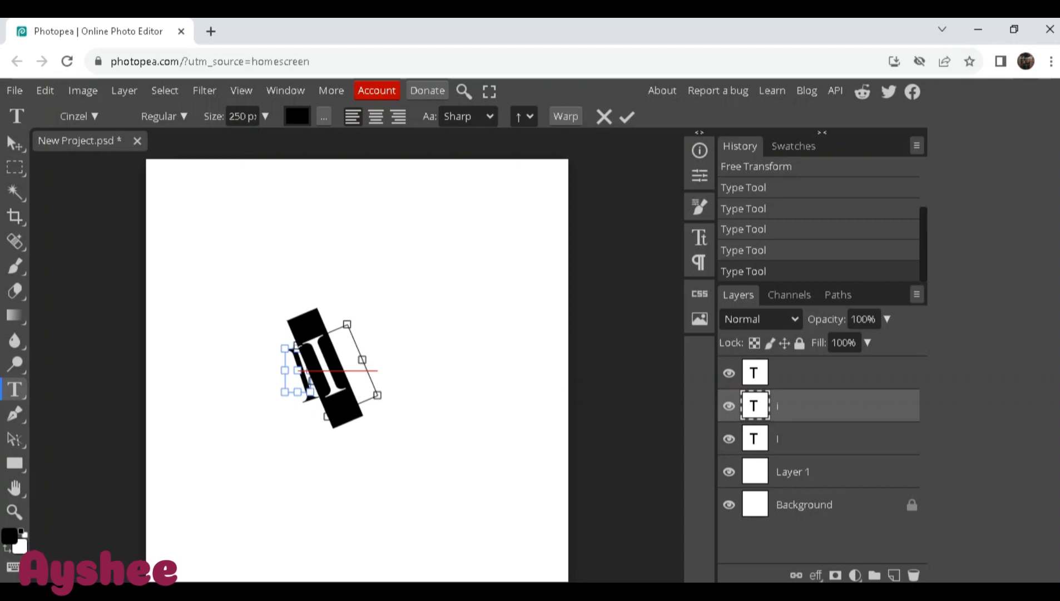
left_click_drag(392, 386, 390, 388)
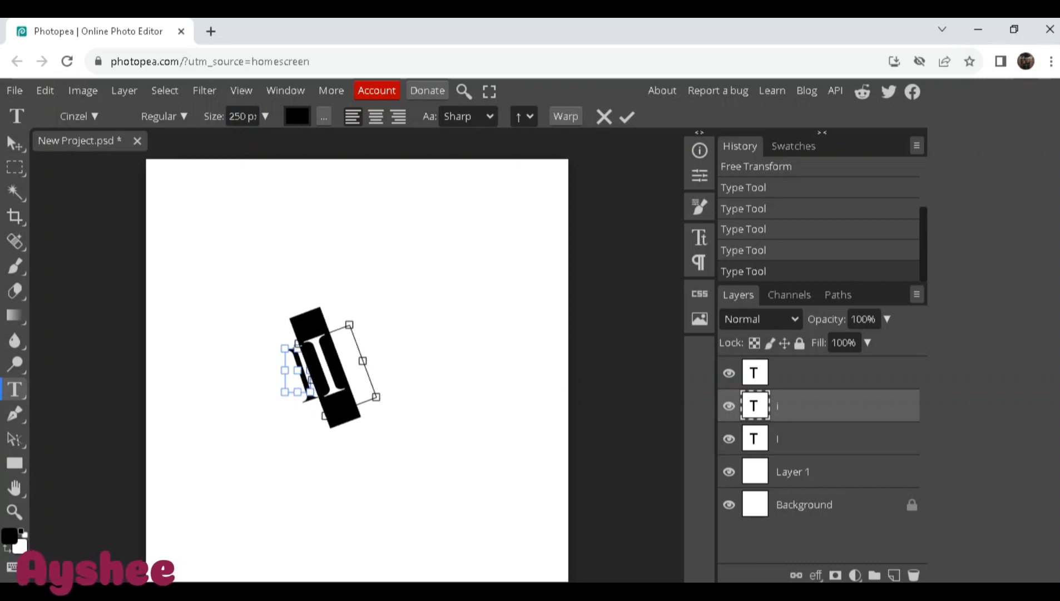
Move the second slanted letter I slightly closer to the first one and commit the text edit
left_click(806, 439)
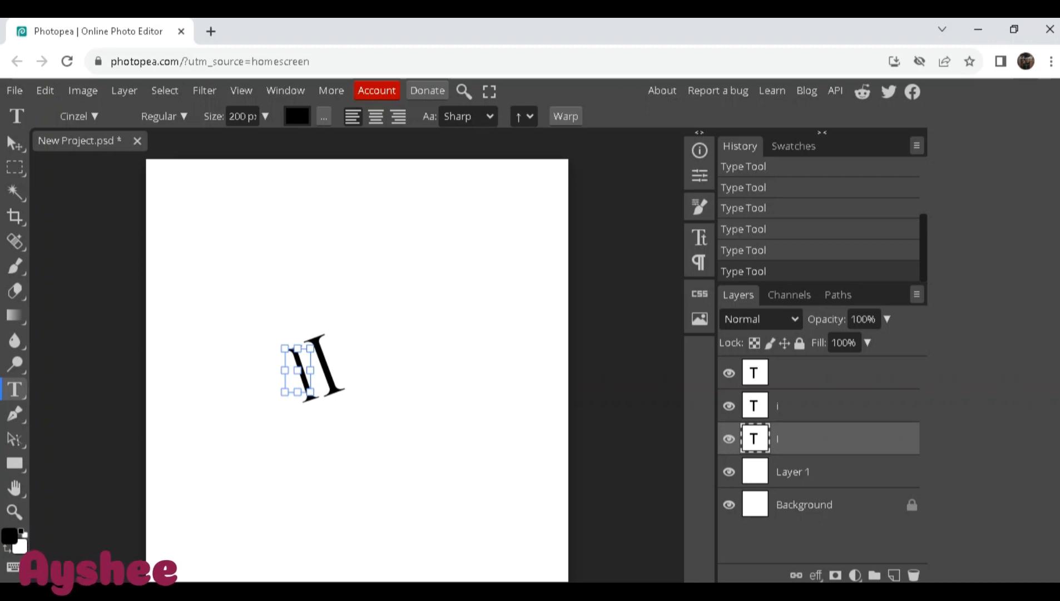
left_click(328, 367)
mouse_move(367, 423)
left_mouse_down()
mouse_move(349, 429)
mouse_move(359, 424)
left_mouse_up()
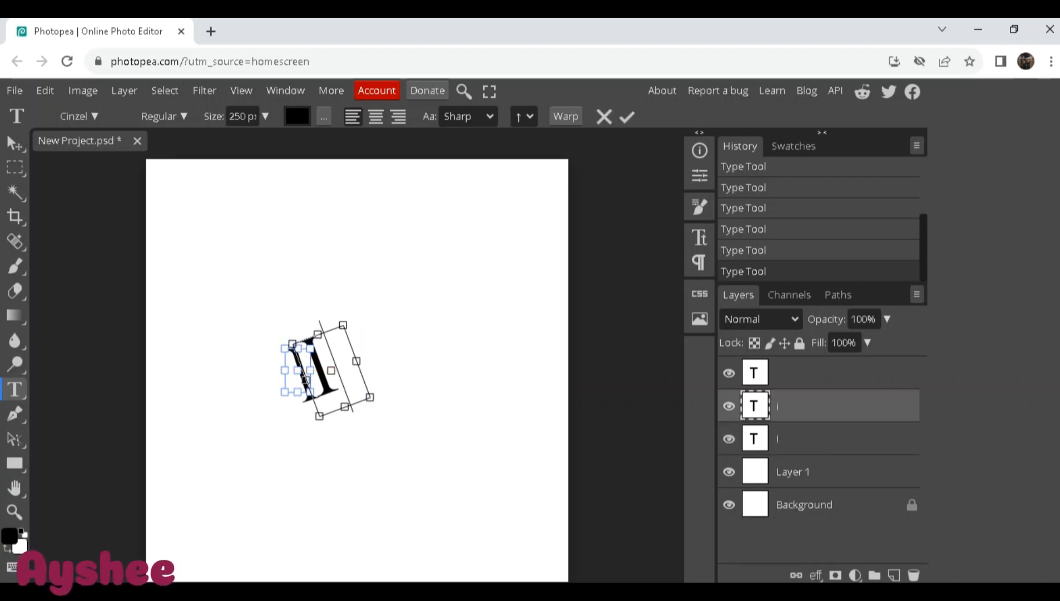
left_click(626, 117)
Add a text layer with the letter U below and to the right of the slanted letters, in Cinzel at 250 px
left_click_drag(367, 398, 454, 451)
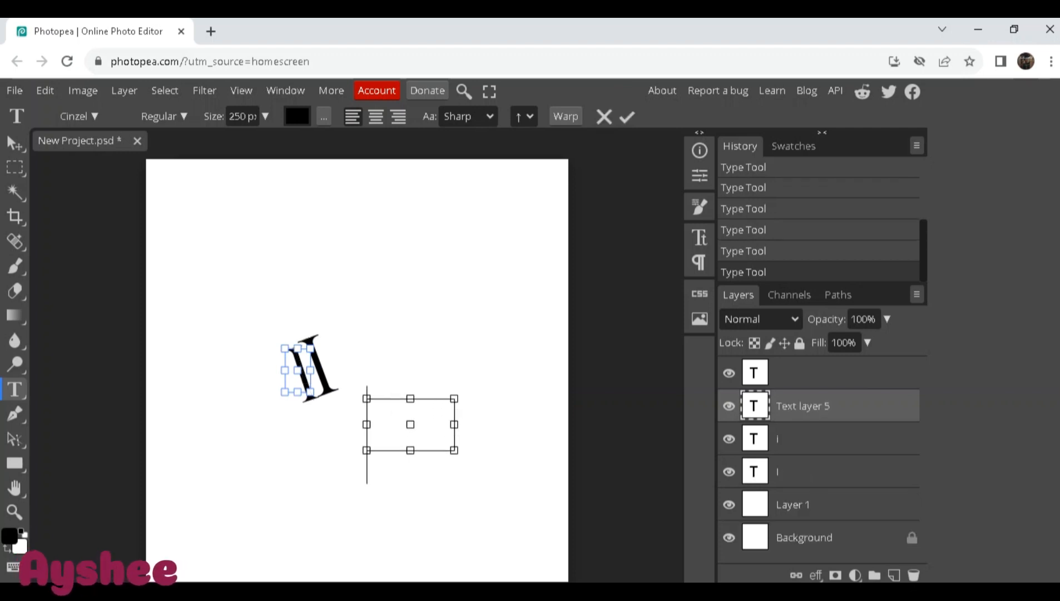
type("U")
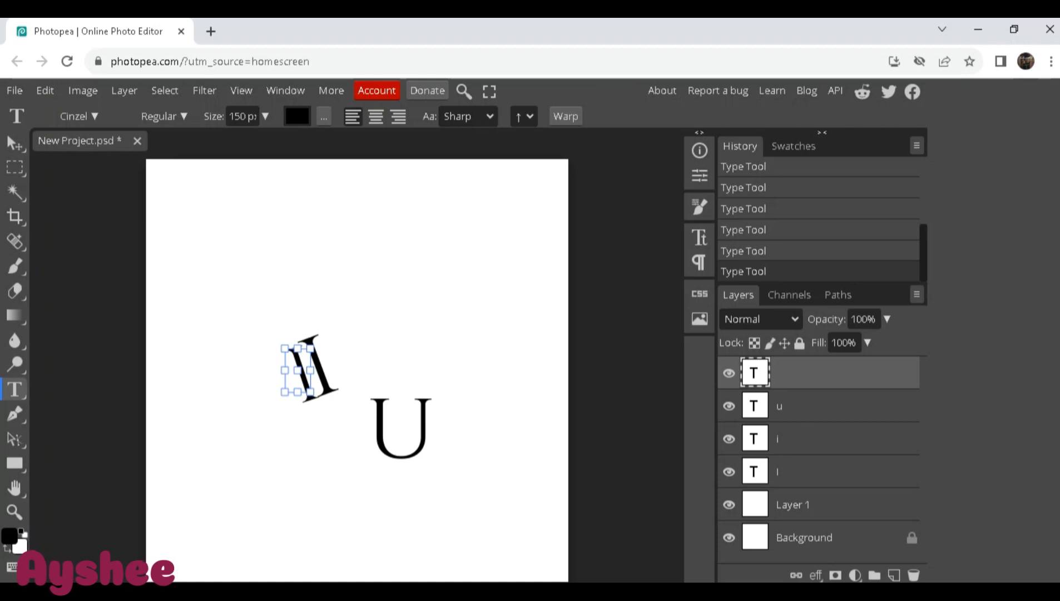
left_click(779, 406)
left_click(729, 406)
left_click(729, 439)
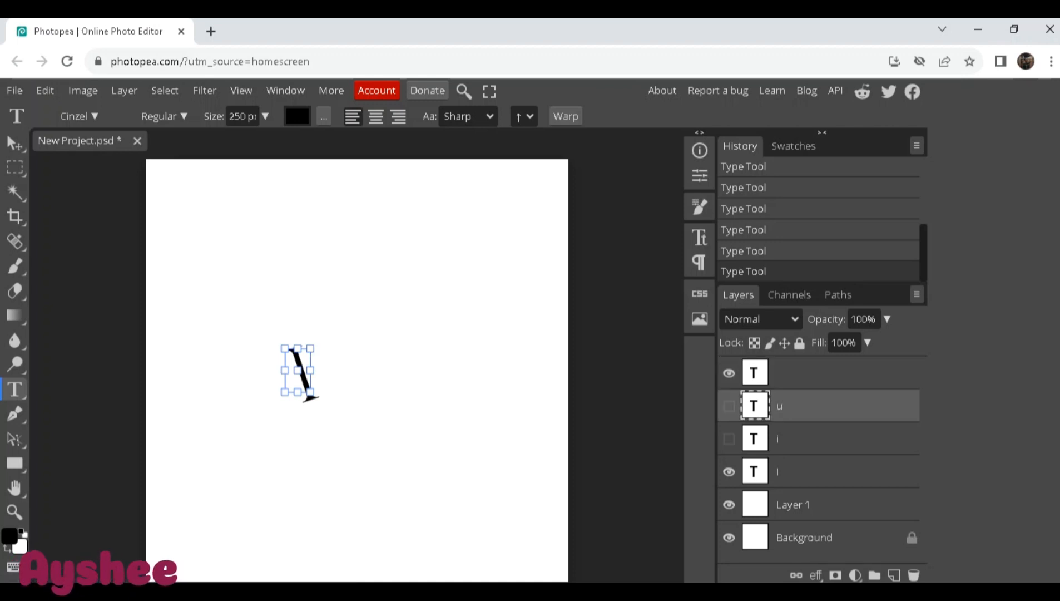
left_click(729, 471)
left_click(729, 373)
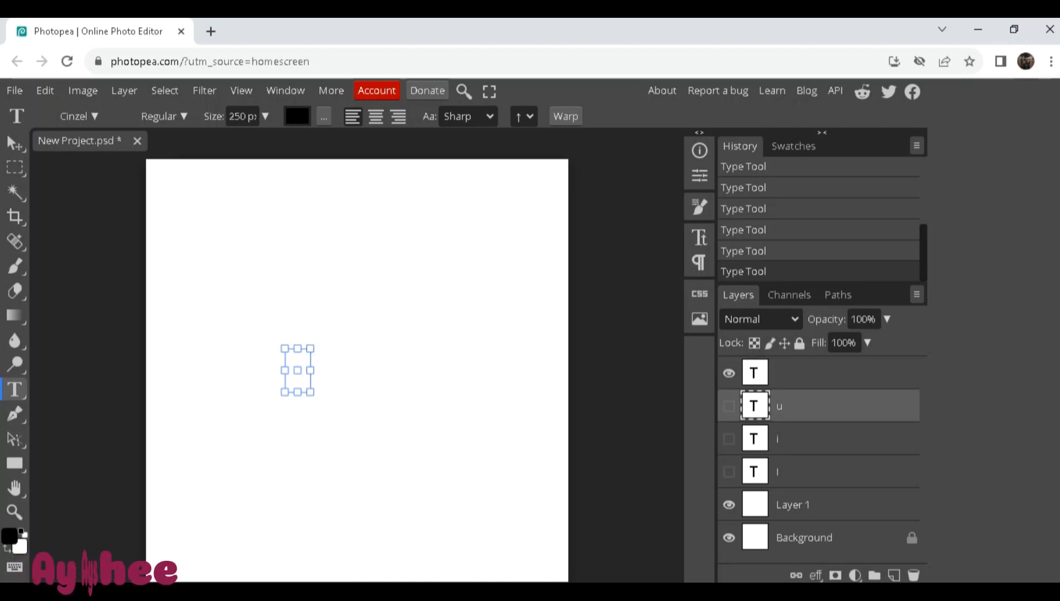
left_click(298, 370)
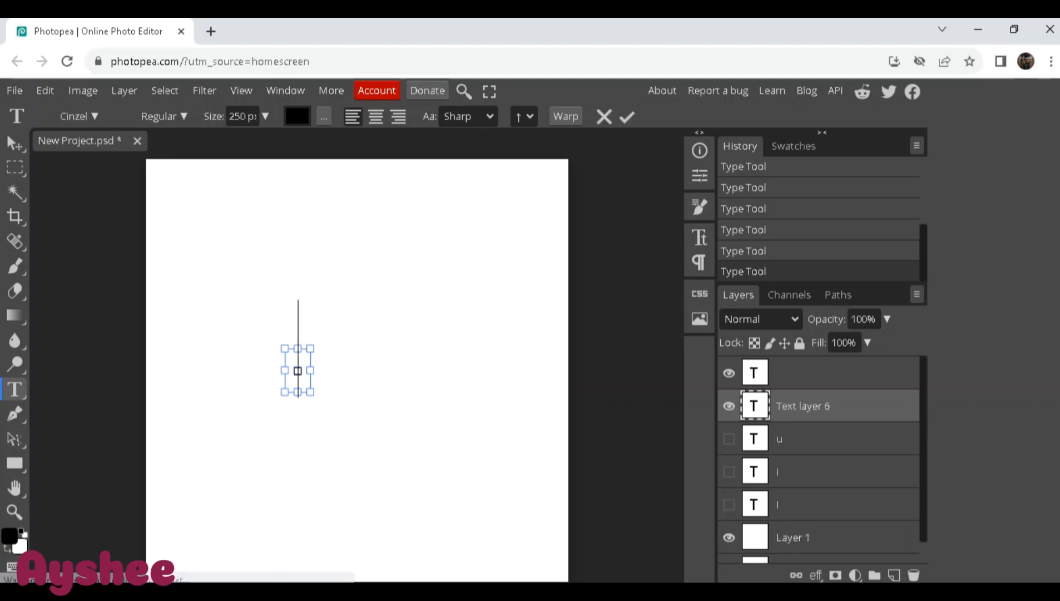
key("ctrl+Return")
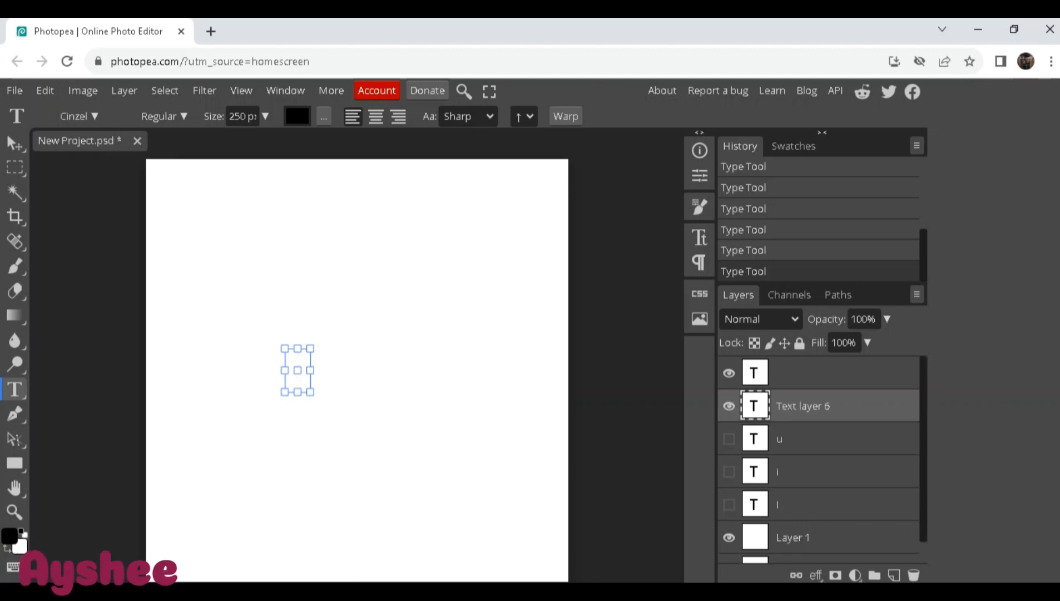
key("Delete")
left_click(729, 472)
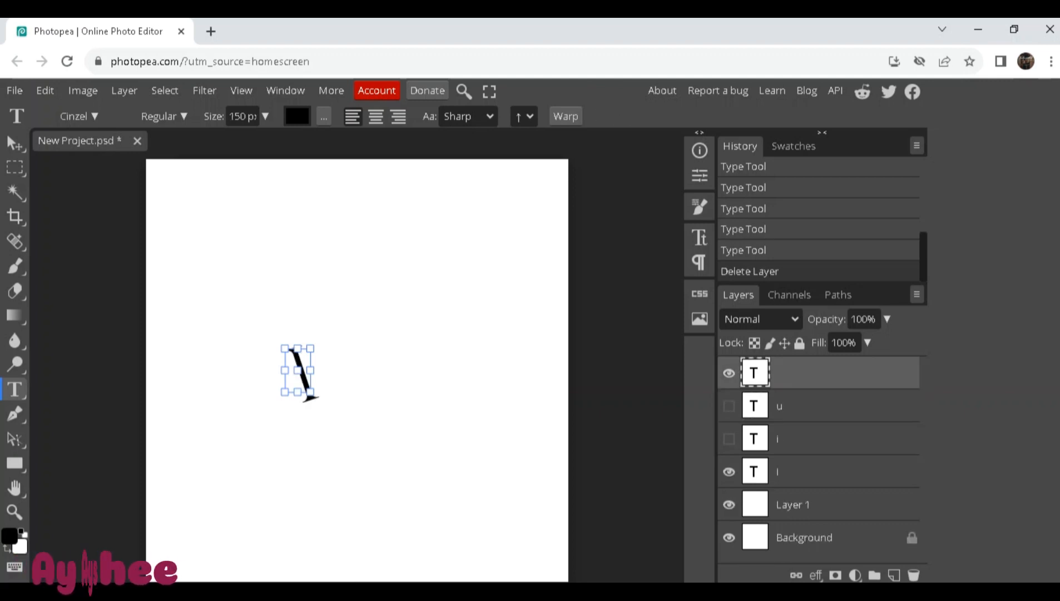
left_click(729, 439)
left_click(729, 406)
Turn the letter U upside down with a rightward tilt, enlarge its text box and move it over the slanted letters
left_click(436, 434)
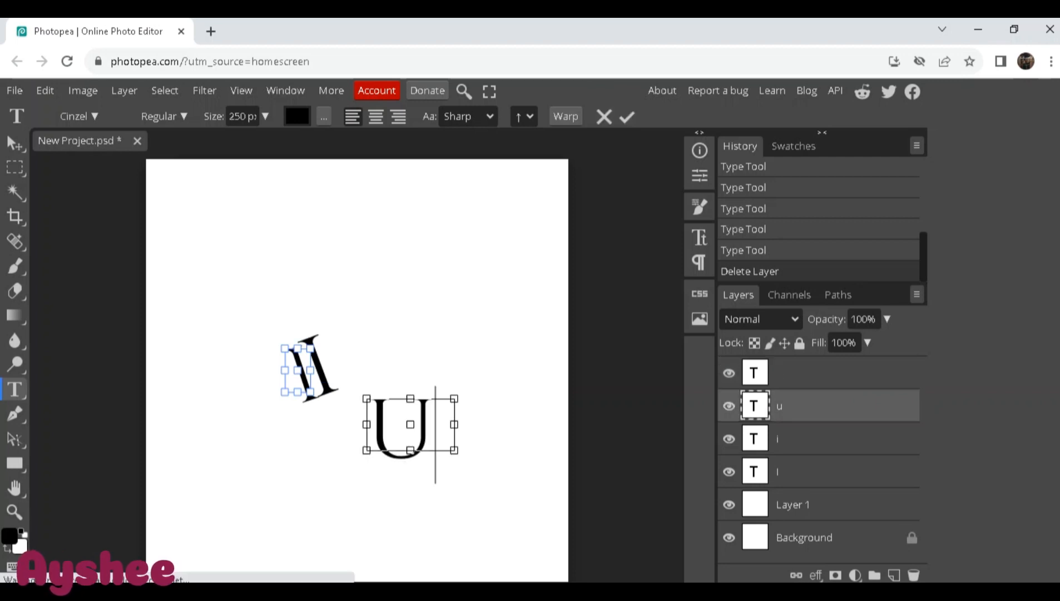
left_click_drag(472, 411, 333, 439)
left_click_drag(424, 402, 451, 360)
left_click_drag(396, 446, 376, 478)
left_click_drag(414, 419, 357, 342)
left_click_drag(427, 355, 426, 340)
mouse_move(365, 349)
left_mouse_down()
mouse_move(357, 342)
mouse_move(389, 351)
mouse_move(371, 343)
left_mouse_up()
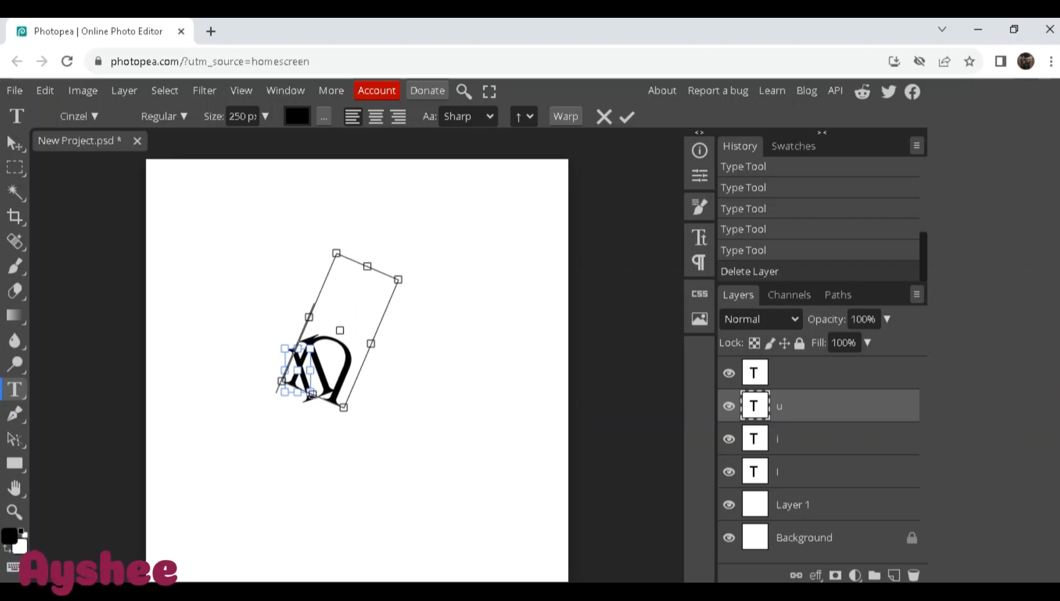
Shrink the U's text box, shift the letter against the second slanted I and make its tilt slightly steeper
left_click_drag(398, 279, 379, 296)
left_click_drag(340, 345, 372, 357)
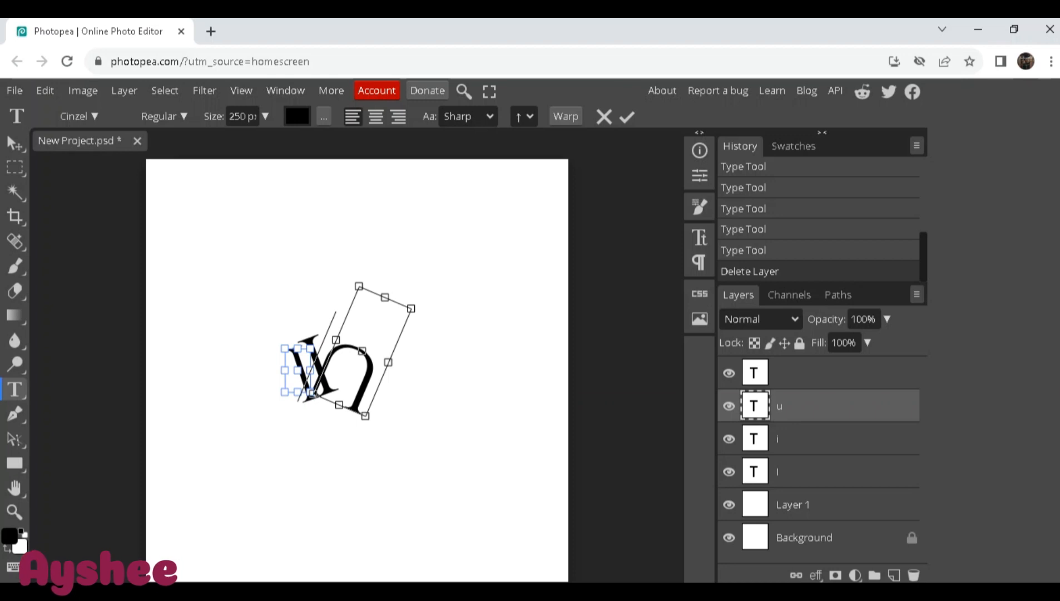
mouse_move(362, 274)
left_mouse_down()
mouse_move(339, 269)
mouse_move(348, 264)
left_mouse_up()
left_click_drag(369, 364, 363, 360)
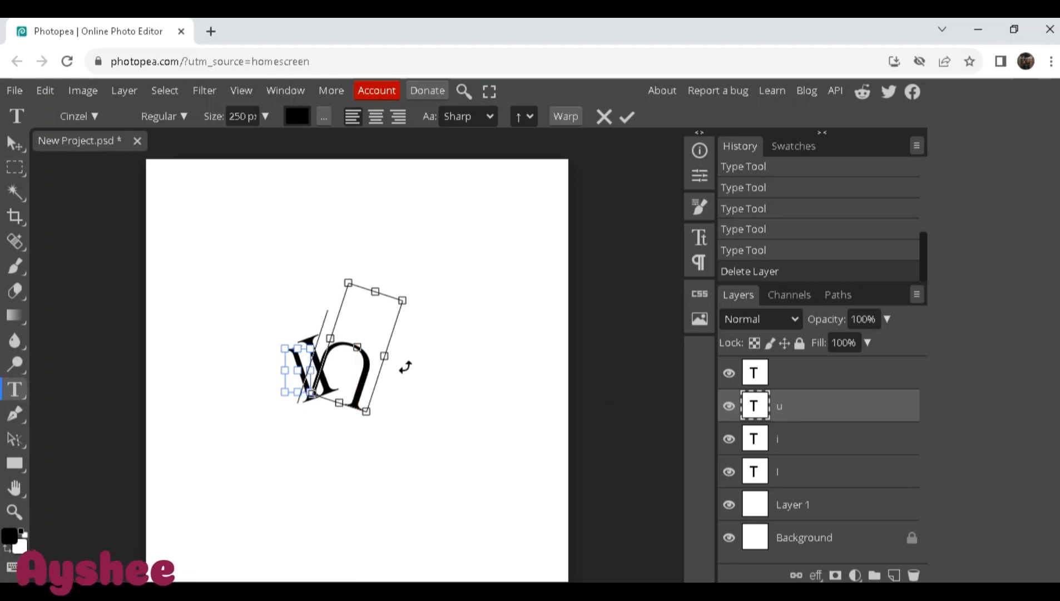
Set the letter U's horizontal scale to 59% and move it slightly closer to the slanted letters
left_click(699, 237)
left_click(615, 272)
mouse_move(580, 295)
left_mouse_down()
mouse_move(603, 295)
mouse_move(571, 296)
left_mouse_up()
left_click(615, 272)
key("ctrl+a")
left_click(615, 272)
left_click_drag(347, 361, 342, 356)
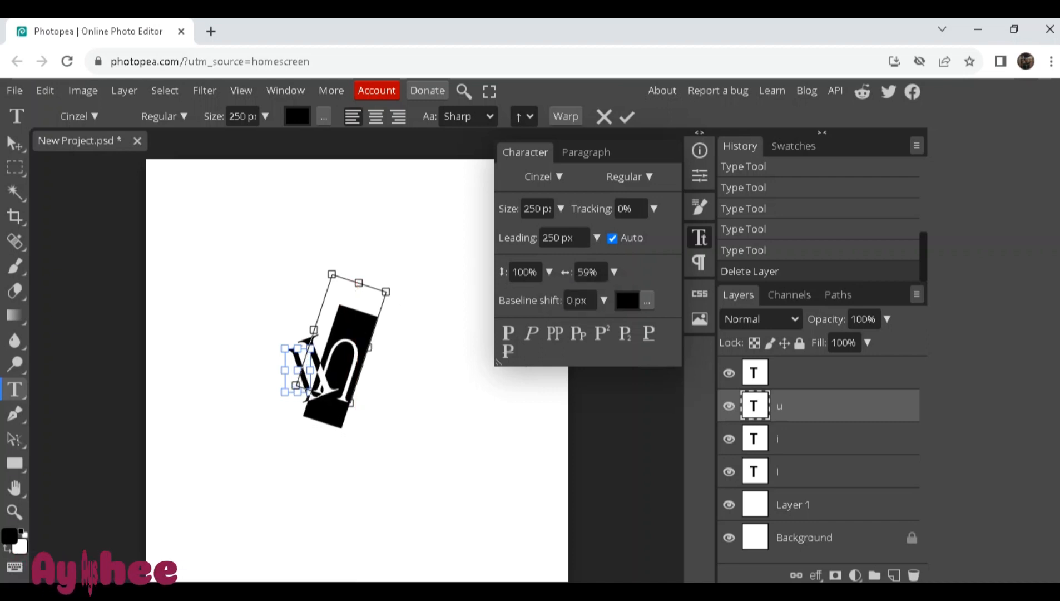
Set the letter U's vertical scale to 109% and its leading to 100 px
left_click(549, 271)
mouse_move(515, 296)
left_mouse_down()
mouse_move(527, 296)
mouse_move(518, 296)
left_mouse_up()
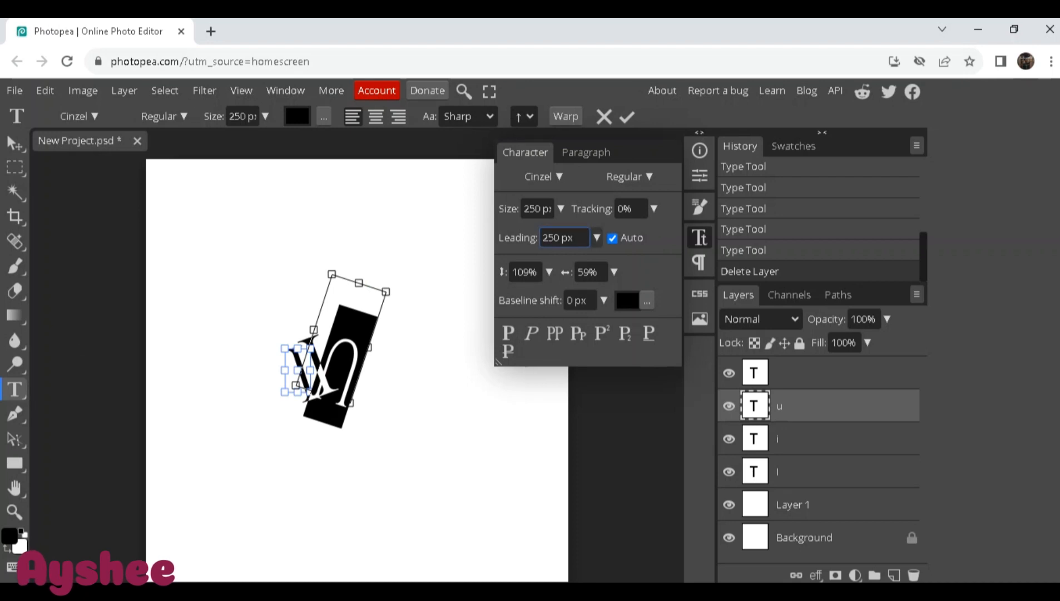
left_click(596, 238)
mouse_move(595, 261)
left_mouse_down()
mouse_move(581, 261)
mouse_move(595, 261)
left_mouse_up()
Apply faux bold and faux italic to the letter U
left_click(508, 333)
left_click(324, 351)
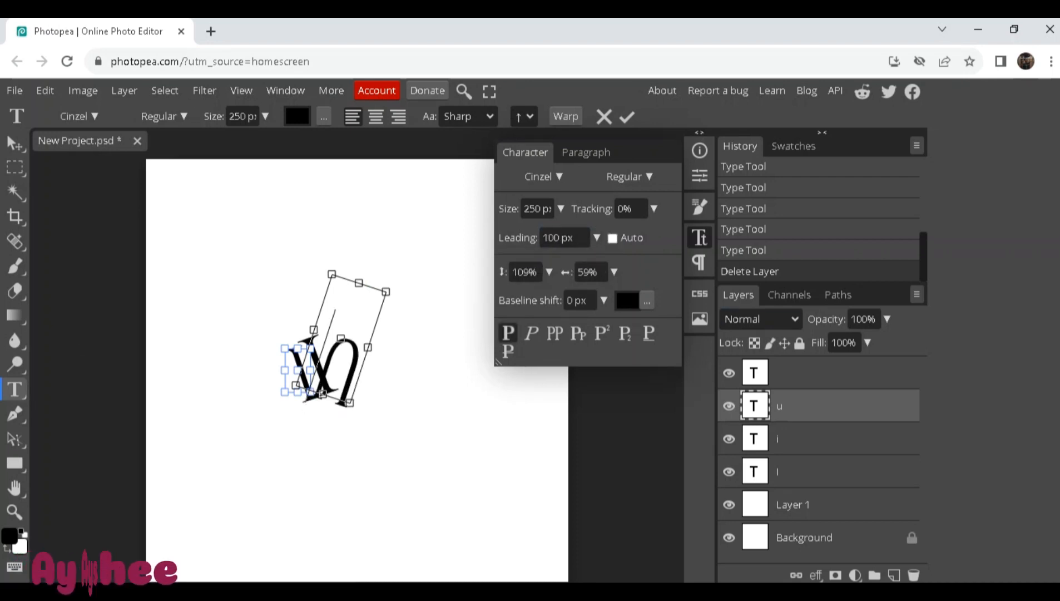
left_click_drag(324, 351, 363, 361)
left_click(531, 333)
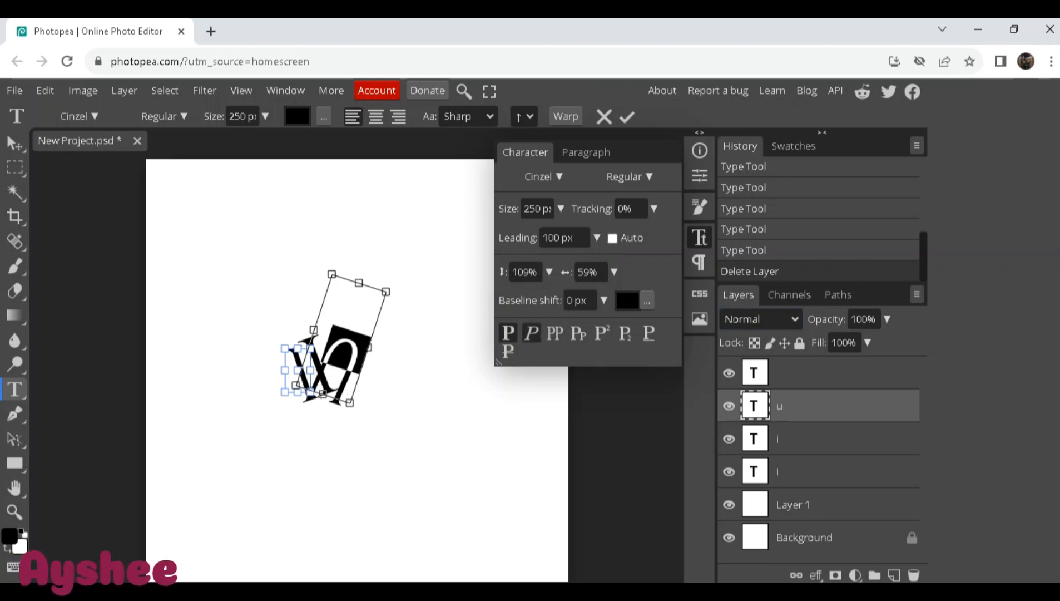
Change the letter U's fill colour to a medium green
left_click(646, 300)
left_click(655, 331)
left_click(282, 388)
mouse_move(282, 388)
left_mouse_down()
mouse_move(288, 293)
mouse_move(299, 303)
mouse_move(281, 308)
mouse_move(236, 279)
mouse_move(247, 269)
left_mouse_up()
left_click(321, 364)
left_click(322, 357)
left_click(274, 312)
left_click(454, 242)
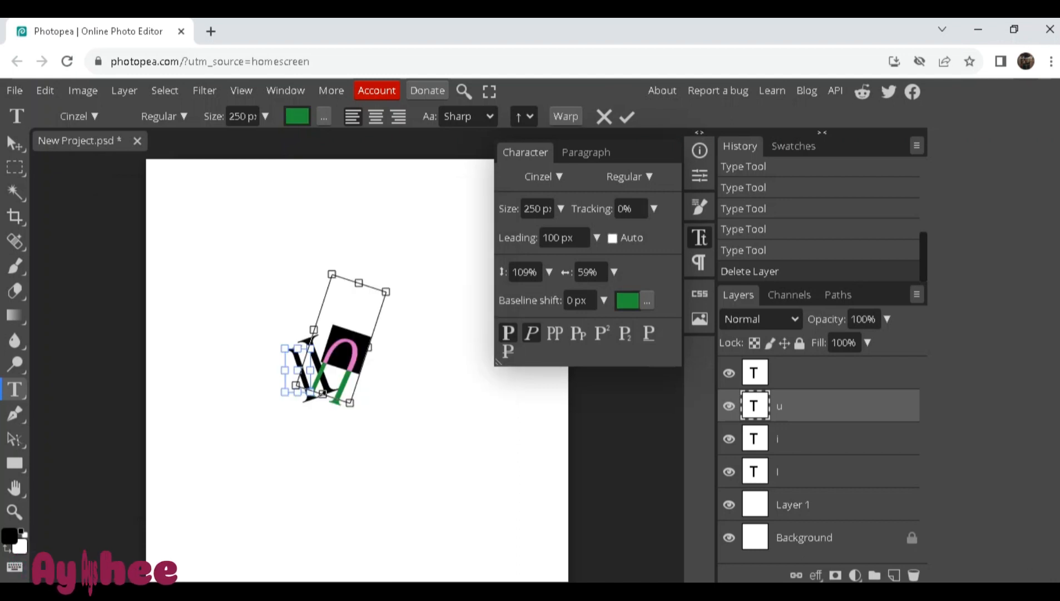
Change the second slanted letter I's fill colour to the blue 118db1
left_click(806, 439)
left_click(310, 371)
key("ctrl+a")
left_click(265, 116)
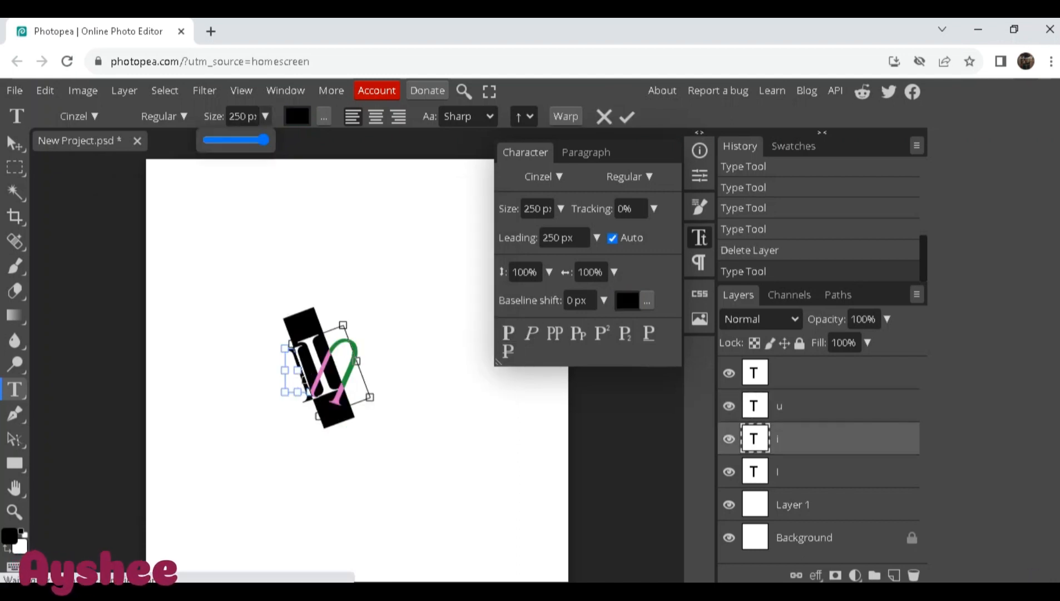
left_click(297, 116)
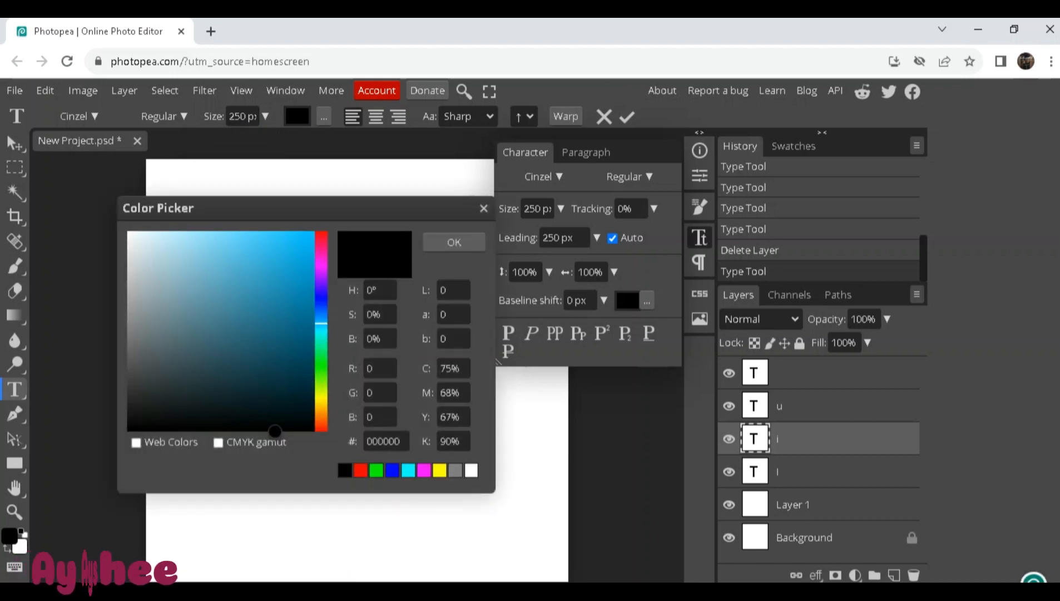
left_click(297, 292)
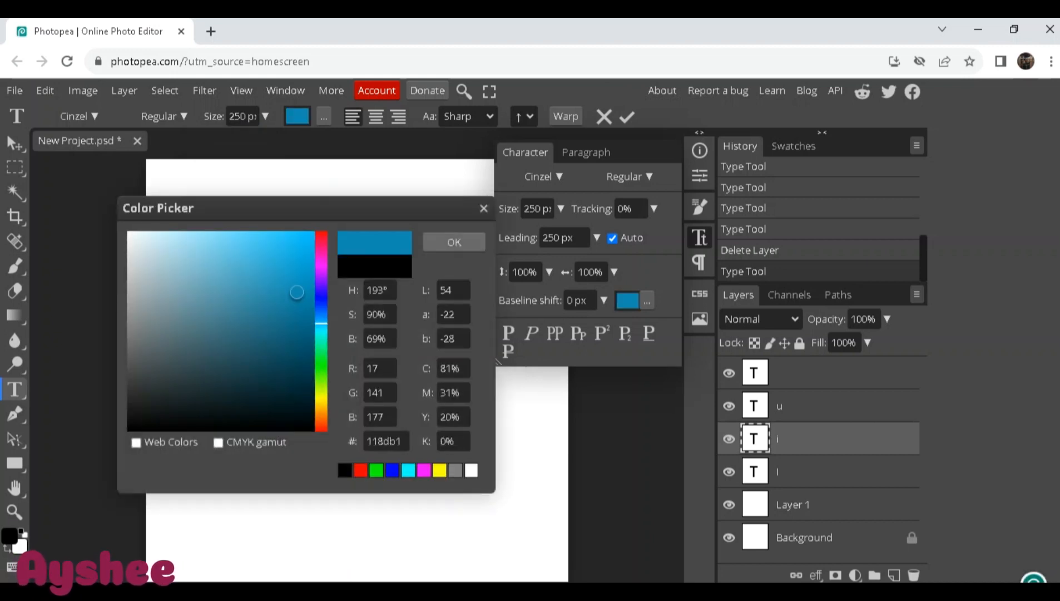
left_click(454, 242)
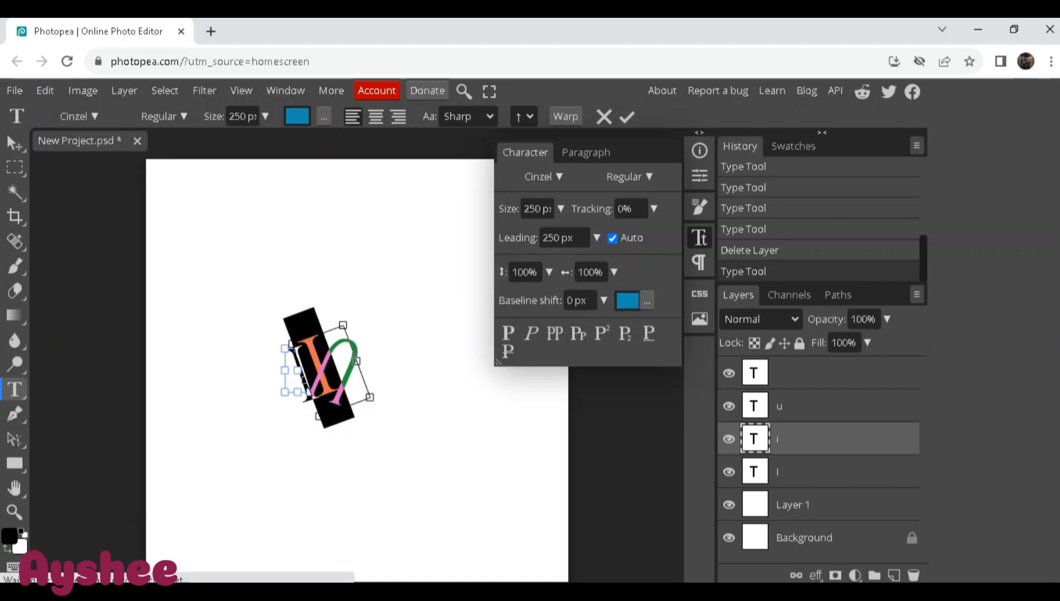
Try to open the first slanted letter I for text editing beneath the overlapping letters
left_click(777, 472)
left_click(301, 364)
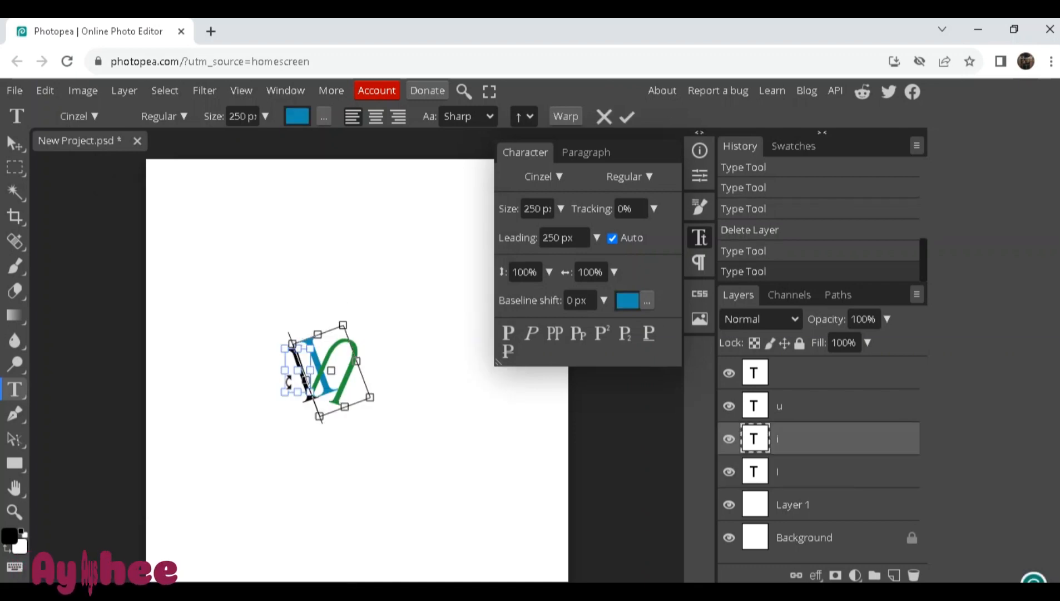
left_click(806, 471)
left_click(302, 406)
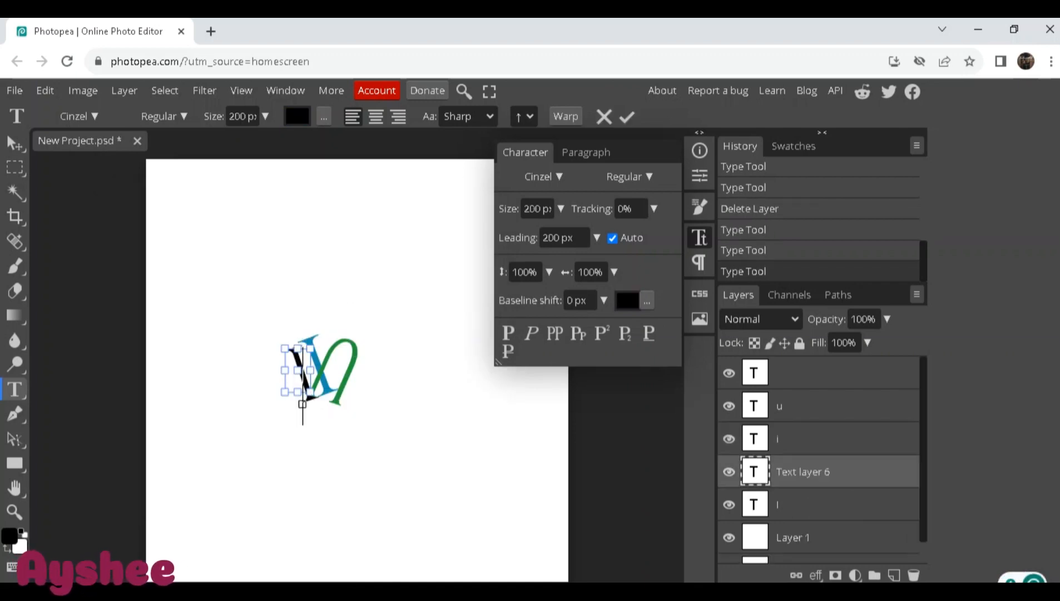
left_click(806, 504)
Hide the letter U layer and the second slanted letter I layer
left_click(806, 406)
left_click(729, 406)
left_click(729, 439)
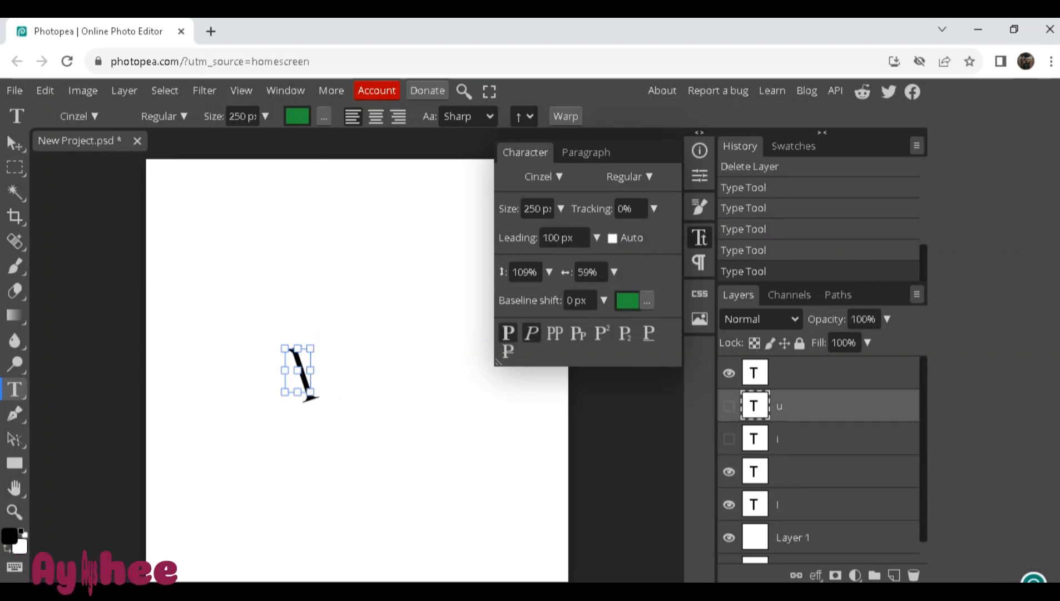
Try to change the first slanted letter I's fill colour to a dark blue without selecting its text
left_click(300, 371)
left_click(323, 116)
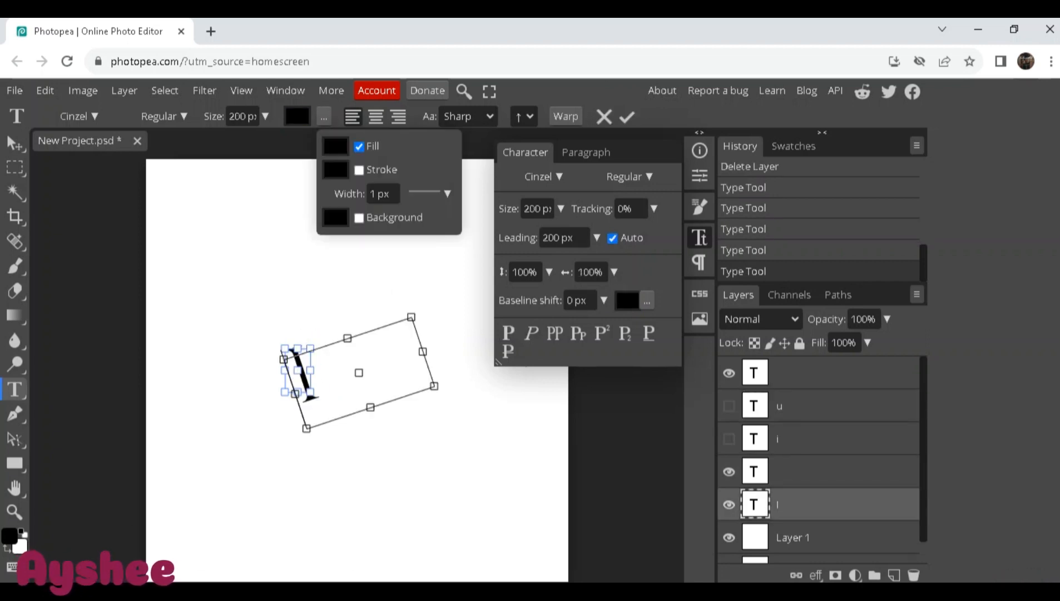
left_click(336, 145)
left_click(287, 327)
left_click(453, 242)
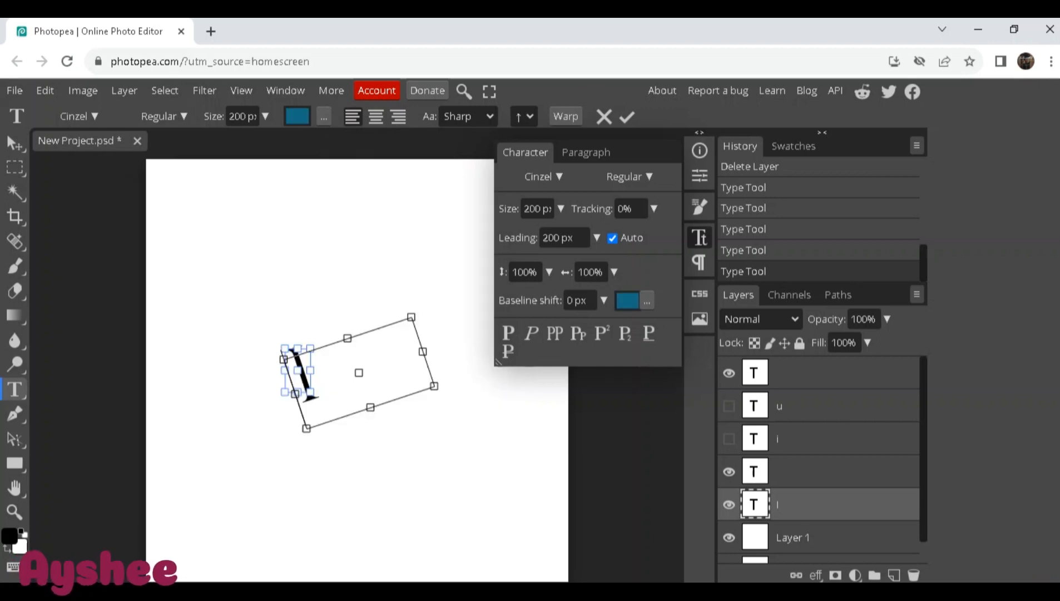
Select the first slanted letter I's text and change its fill colour to the dark blue 13738f
left_click(319, 379)
left_click_drag(319, 378, 291, 386)
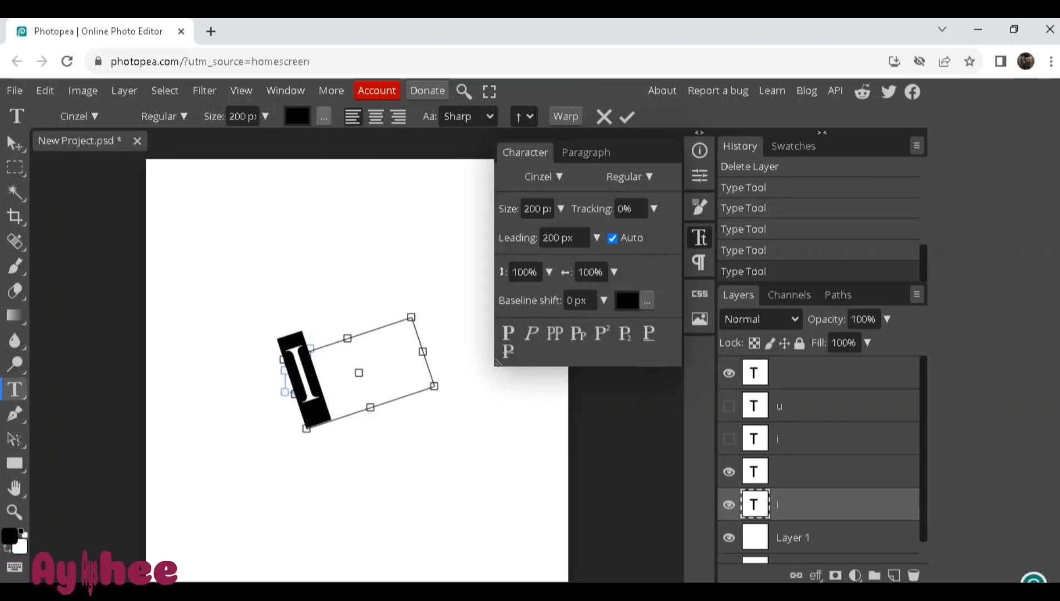
left_click(297, 116)
left_click(289, 337)
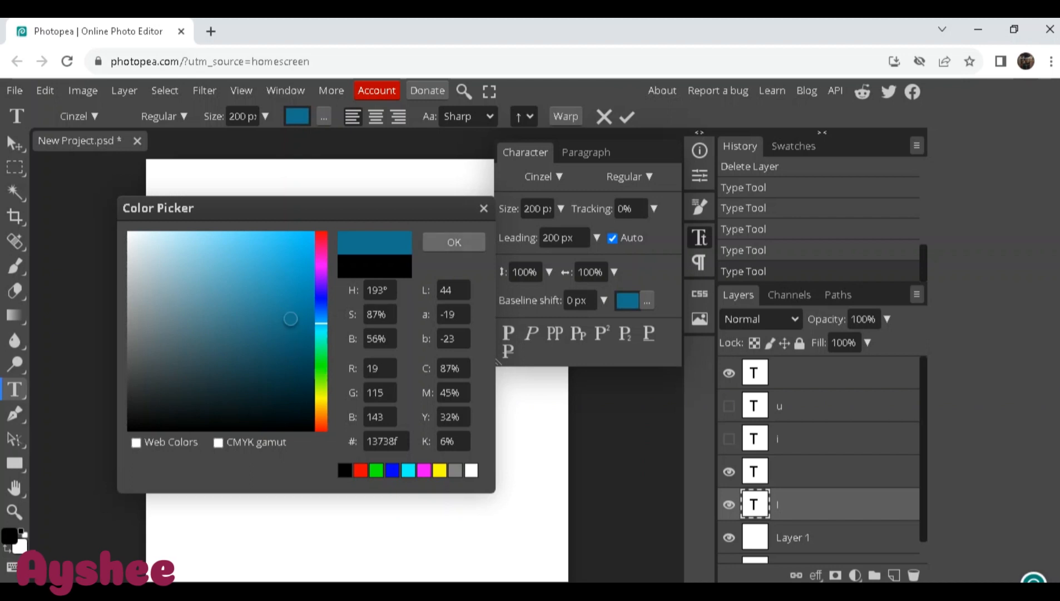
left_click(453, 241)
Hide the empty text layer above the first letter I, and show the second I and U layers again, stacked beneath it
left_click(729, 471)
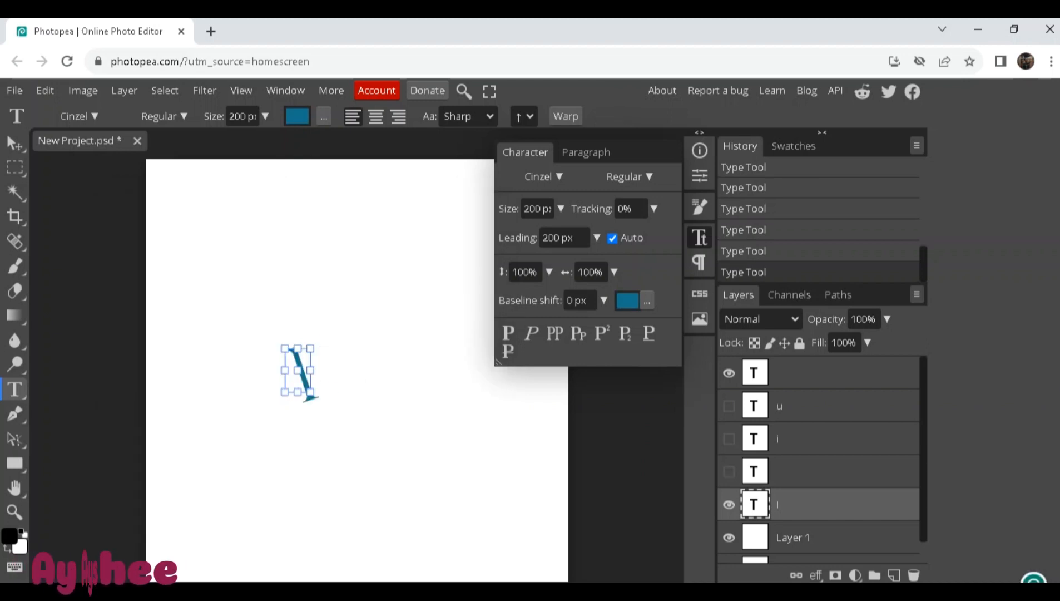
left_click(729, 439)
left_click(729, 405)
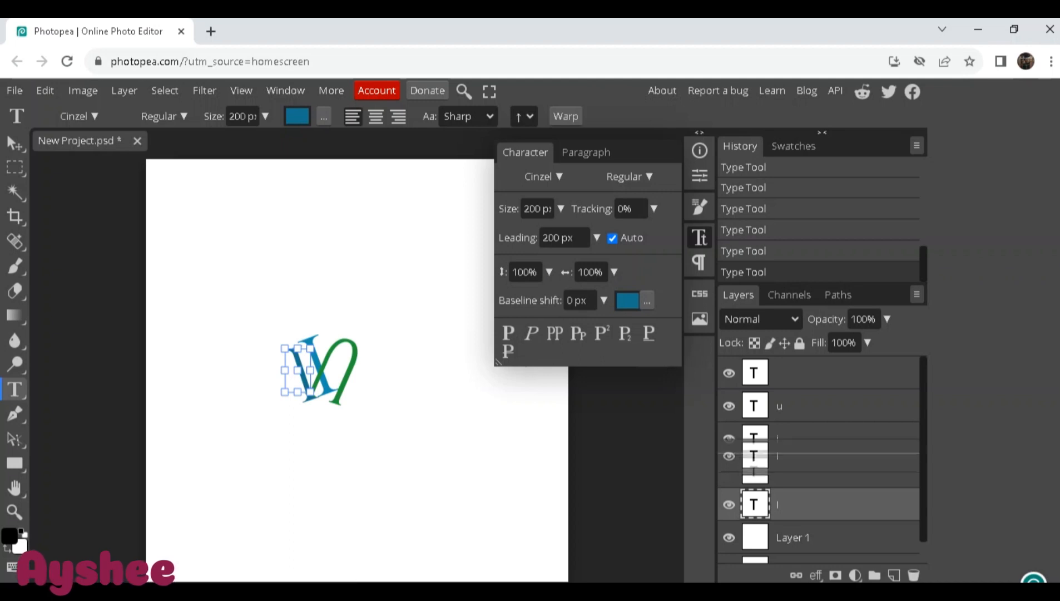
left_click_drag(754, 439, 754, 487)
left_click_drag(754, 407, 754, 436)
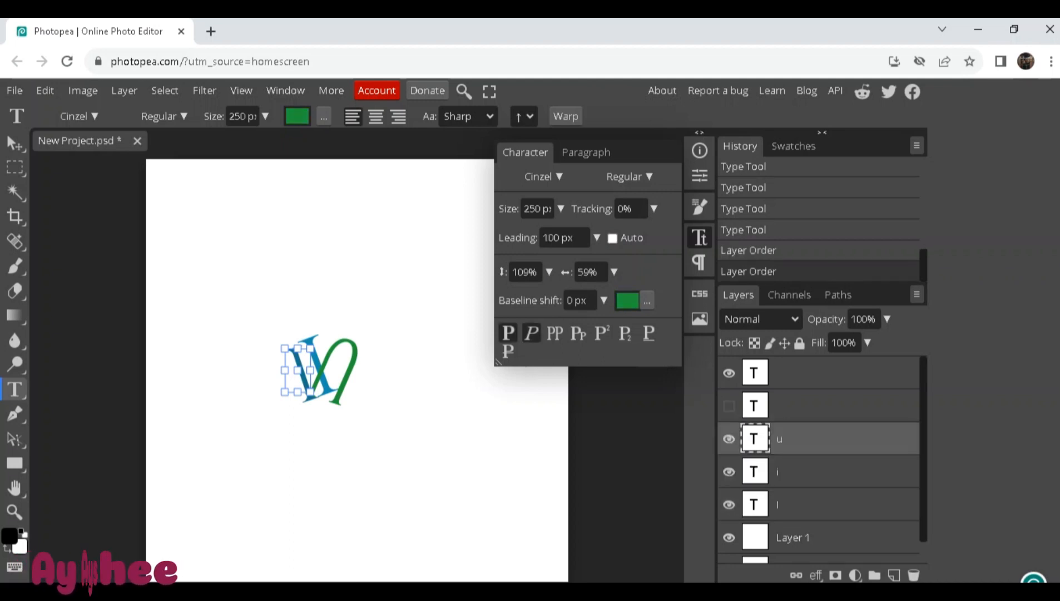
Scale the letter U to 107.45% and move its layer beneath both letter I layers
left_click(15, 144)
left_click_drag(332, 371, 301, 332)
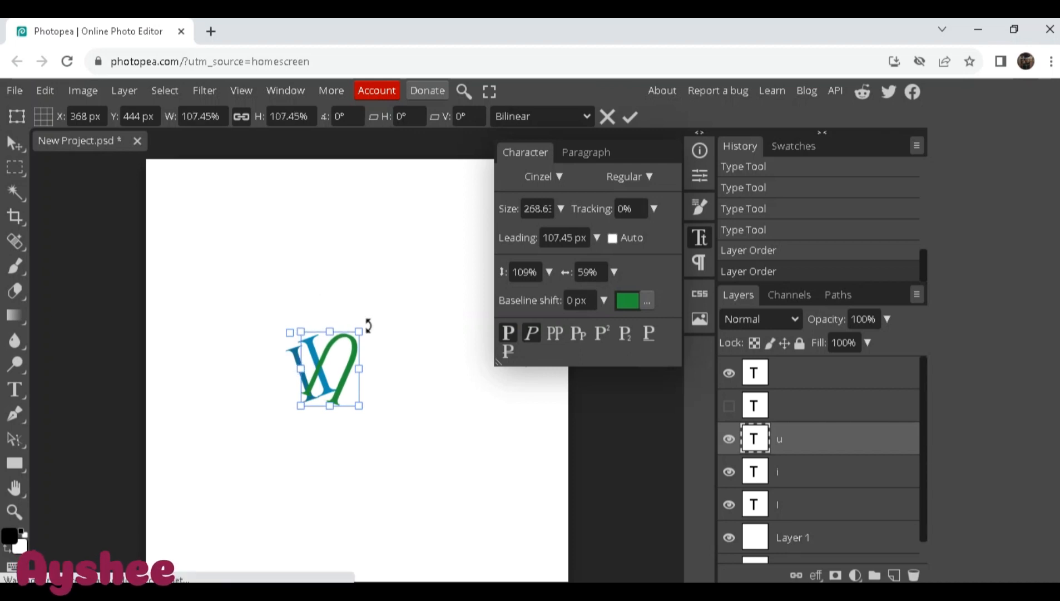
left_click_drag(798, 439, 798, 510)
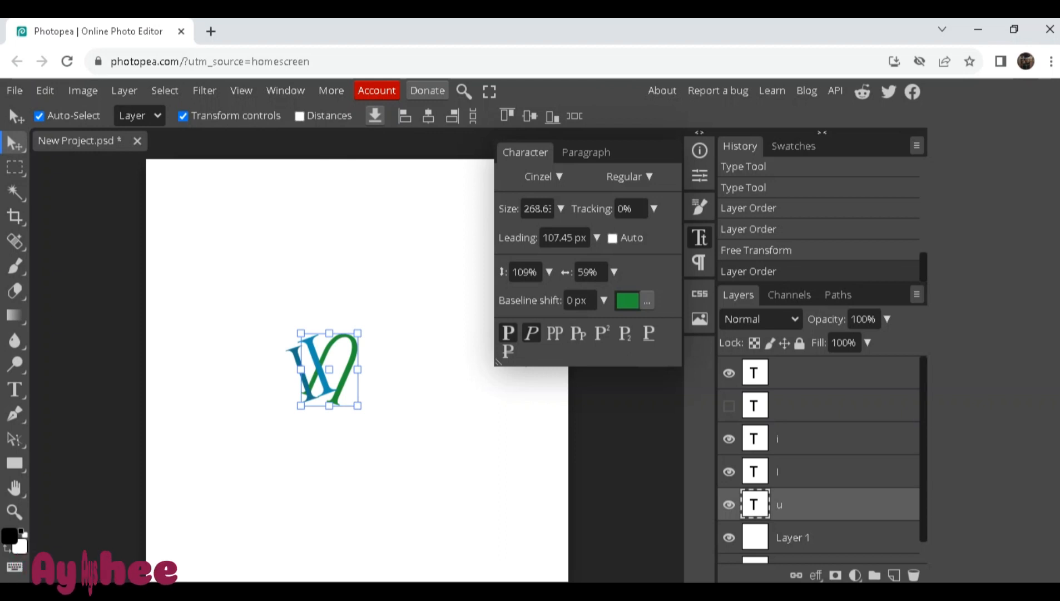
Draw a horizontal line with a white fill across the middle of the monogram and raise its layer above the letters
left_click(798, 537)
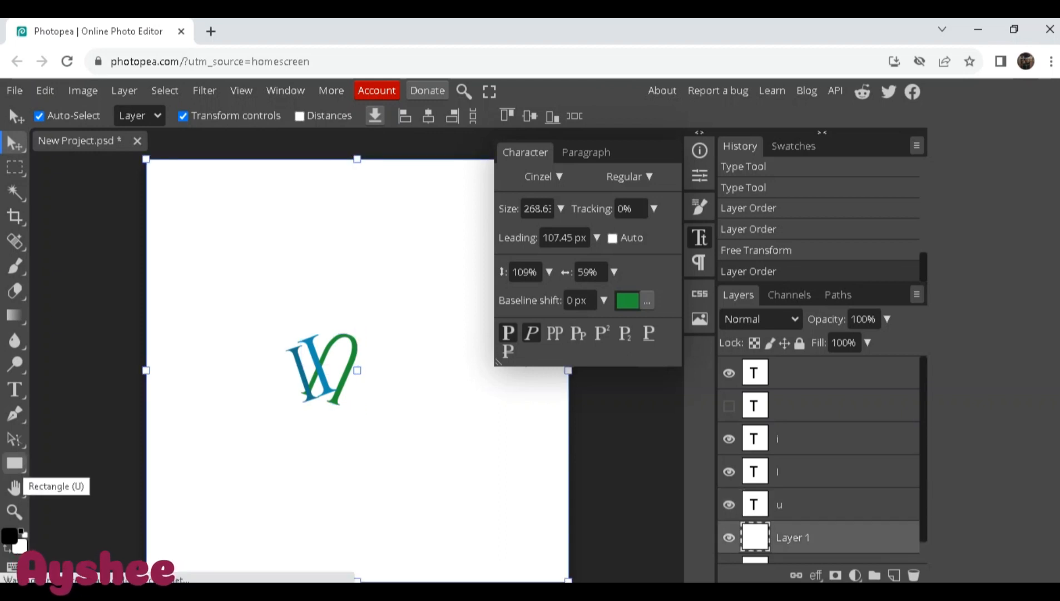
left_click(15, 463)
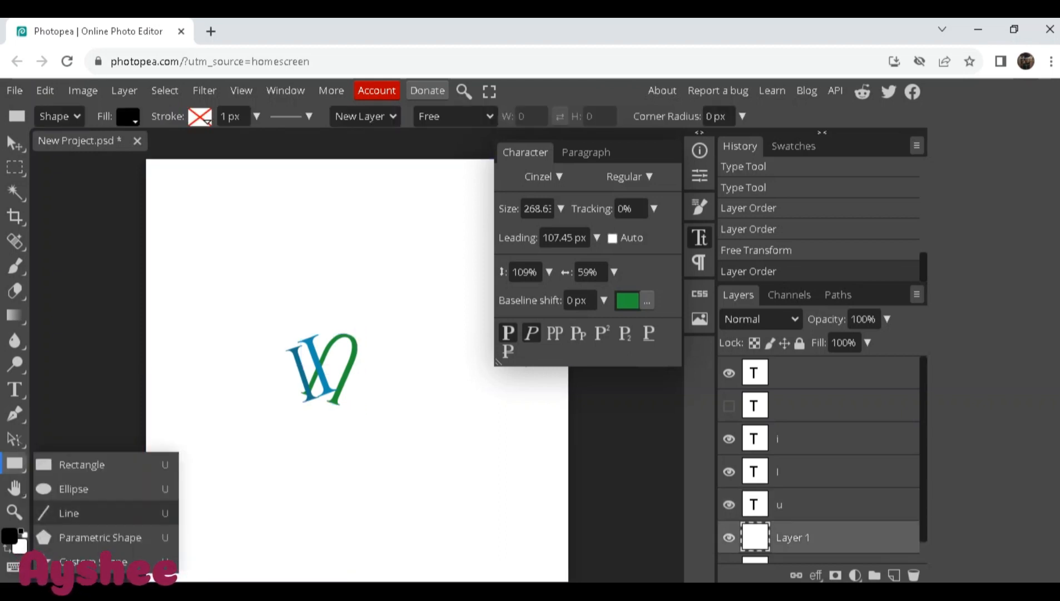
left_click(69, 513)
left_click_drag(267, 367, 424, 370)
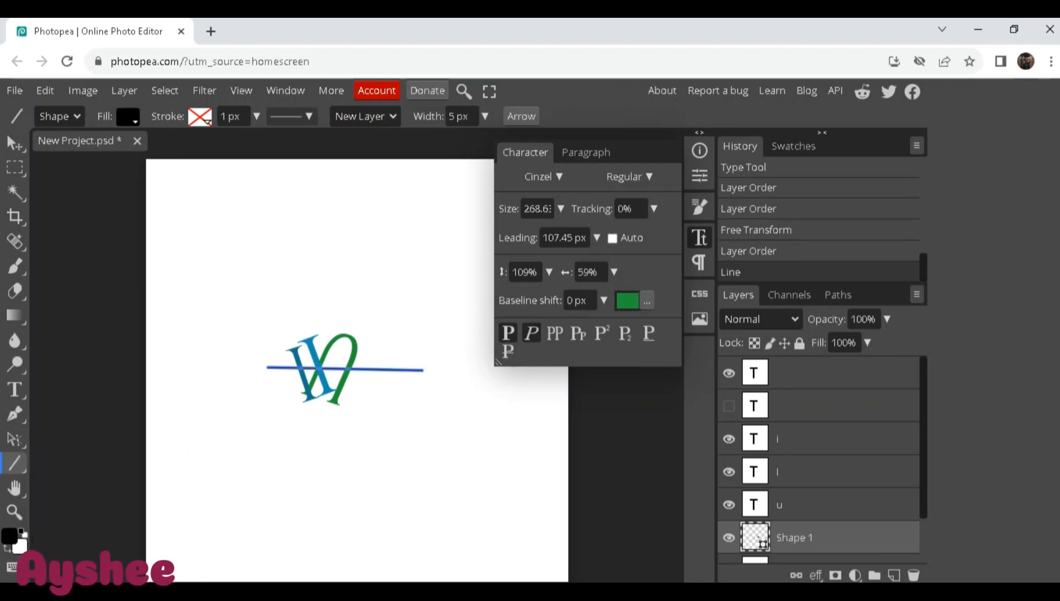
left_click(127, 117)
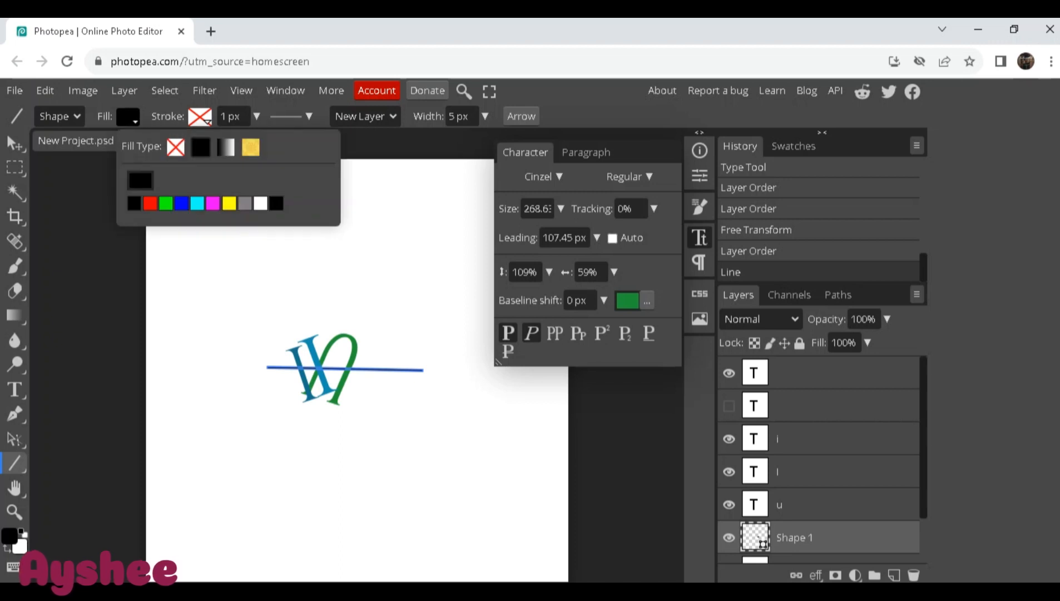
left_click(261, 203)
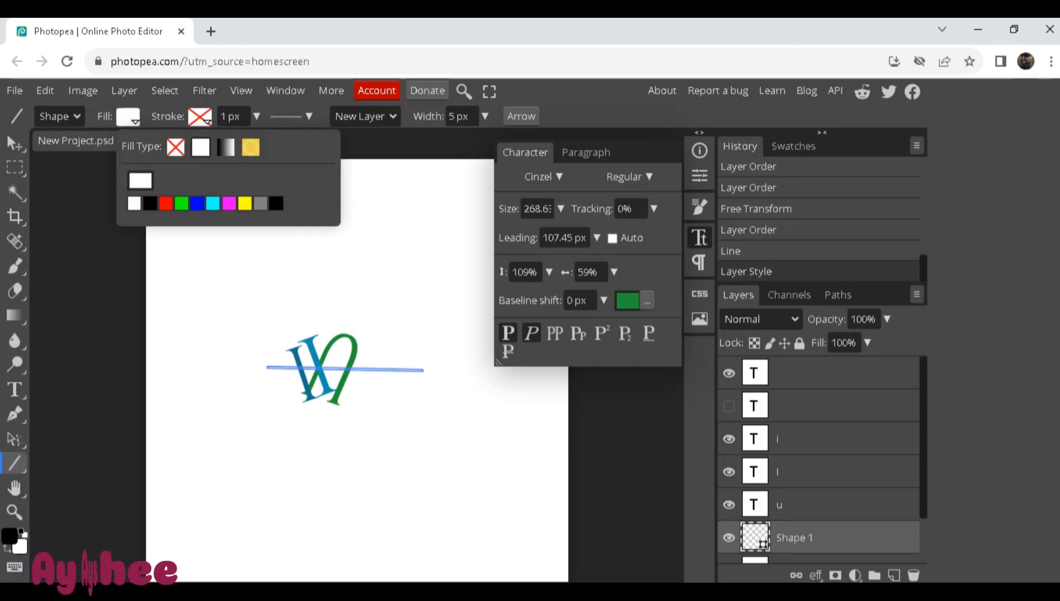
left_click_drag(795, 537, 794, 398)
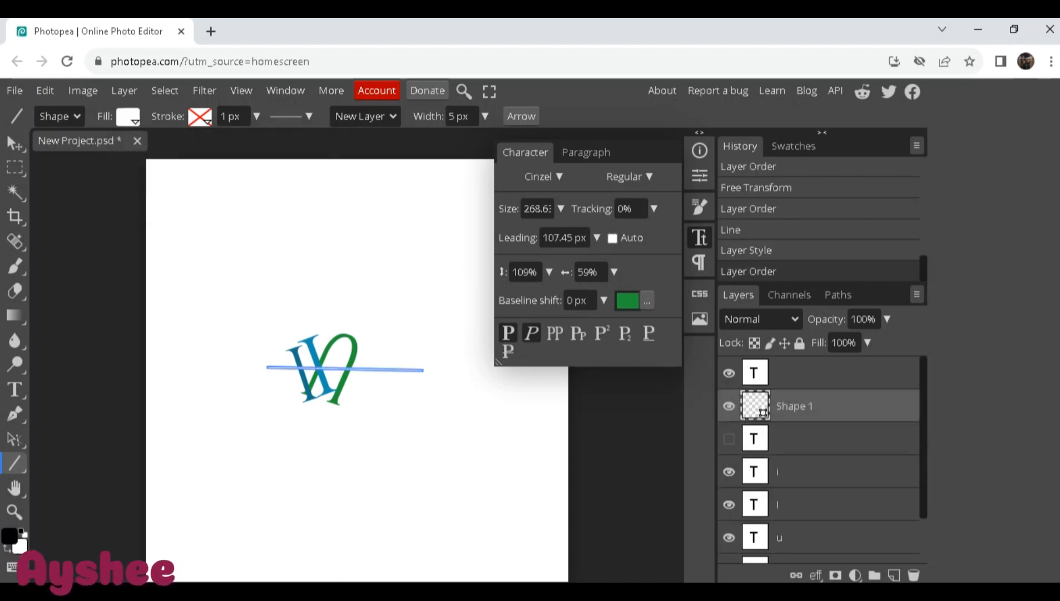
Try a 150 px stroke width on the white line, and delete the line's layer
left_click(293, 117)
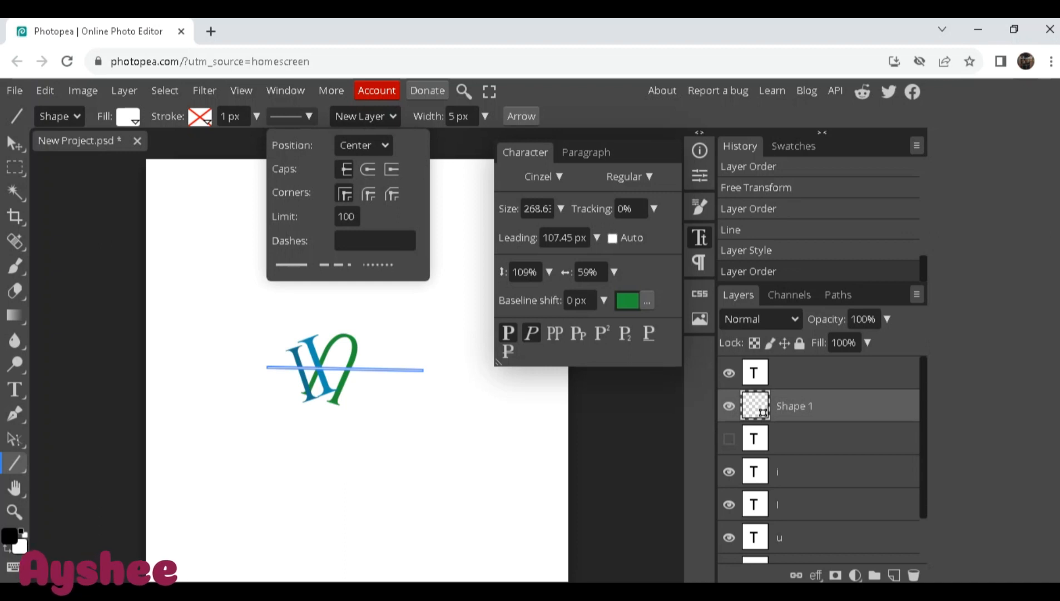
left_click(257, 116)
left_click(237, 140)
left_click_drag(238, 141, 254, 140)
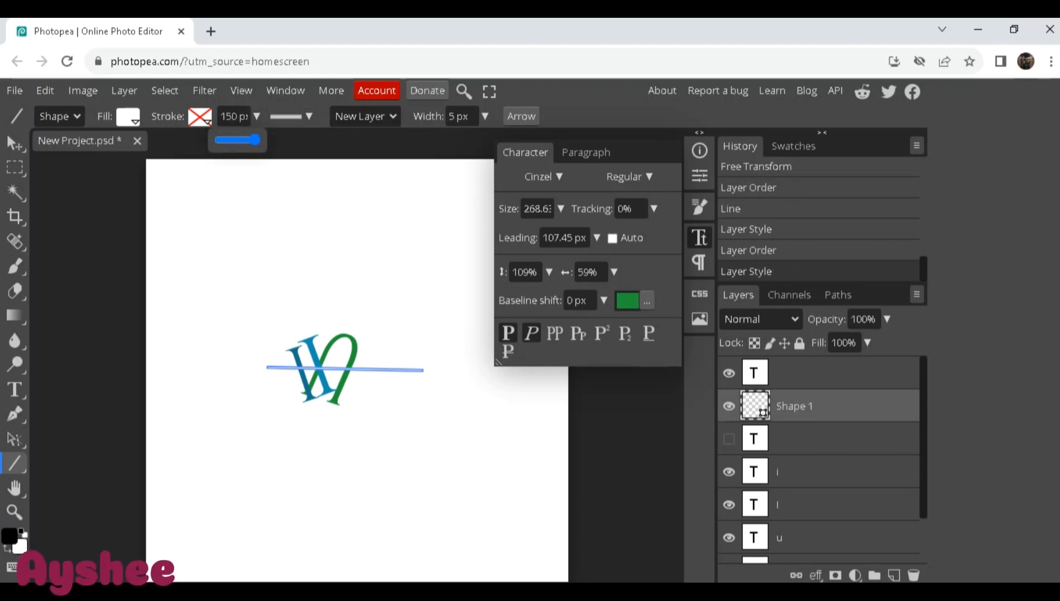
key("Delete")
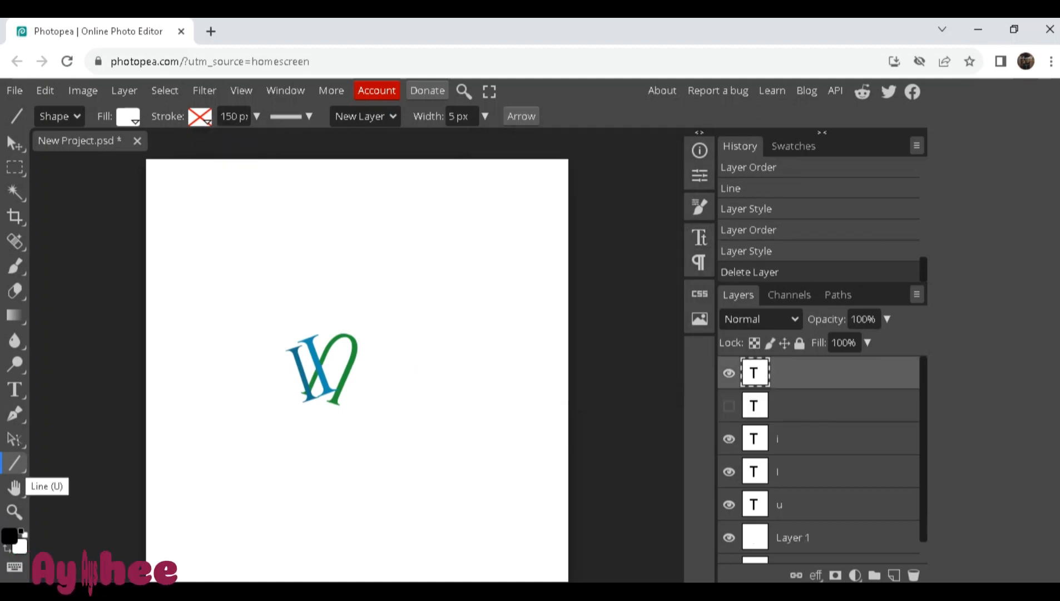
Draw a thin white rectangle across the middle of the monogram and scale it to 166.67%
left_click(15, 462)
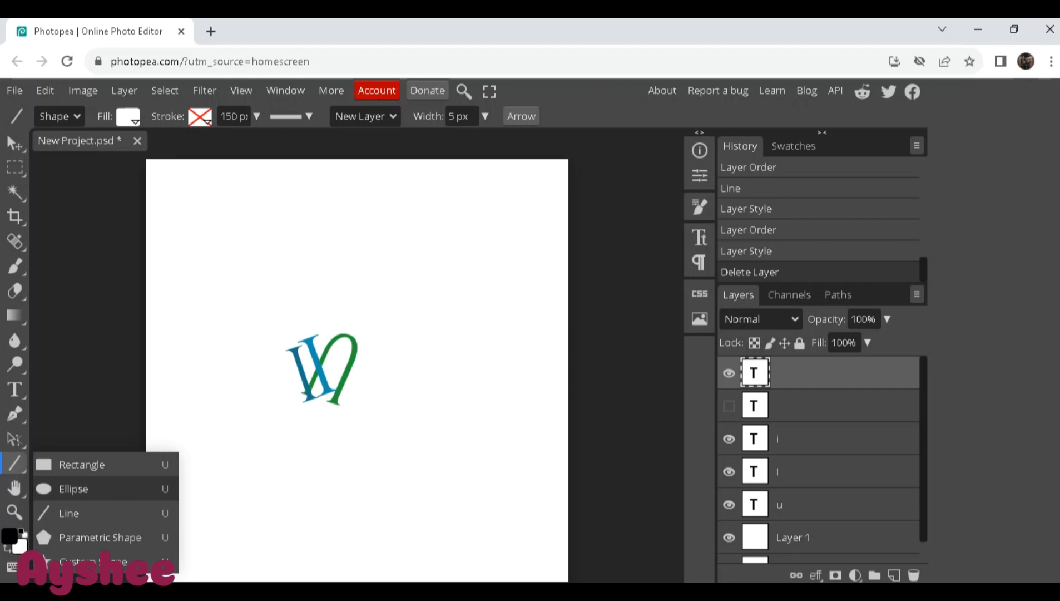
left_click(82, 464)
left_click_drag(279, 370, 388, 378)
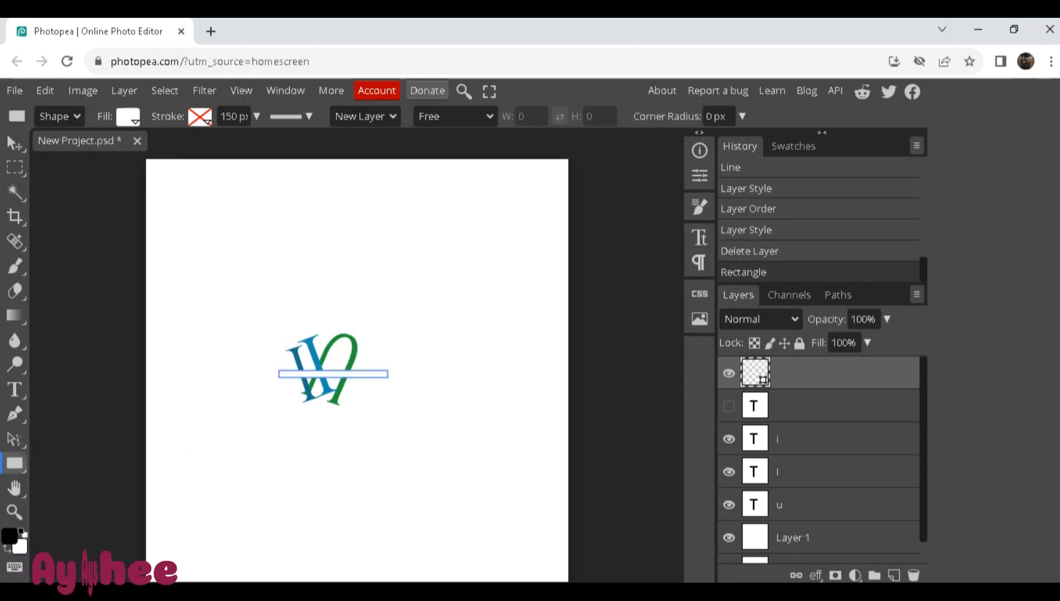
key("v")
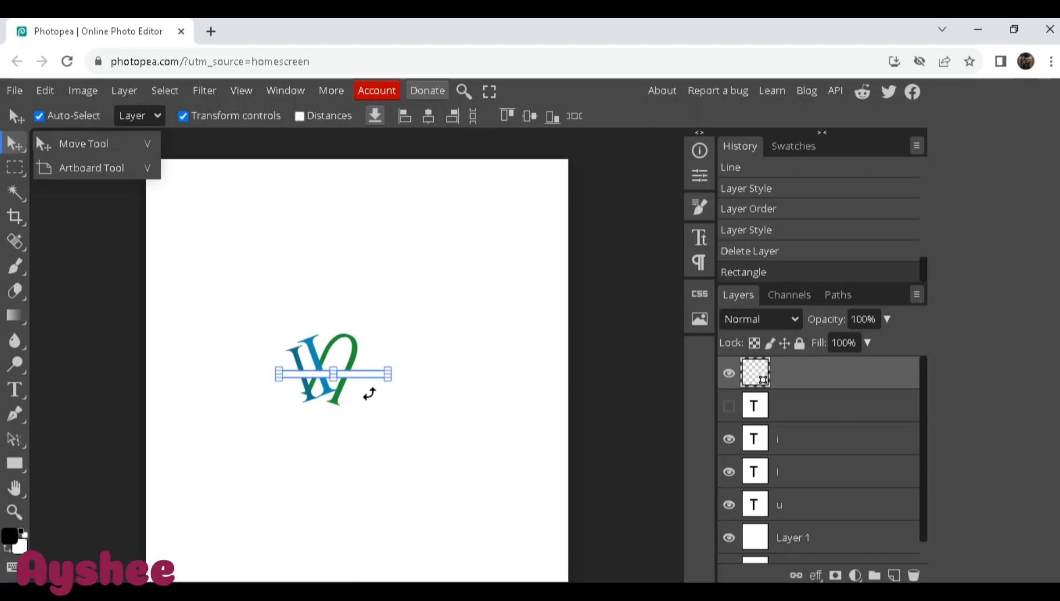
key("ctrl+t")
left_click_drag(333, 370, 343, 365)
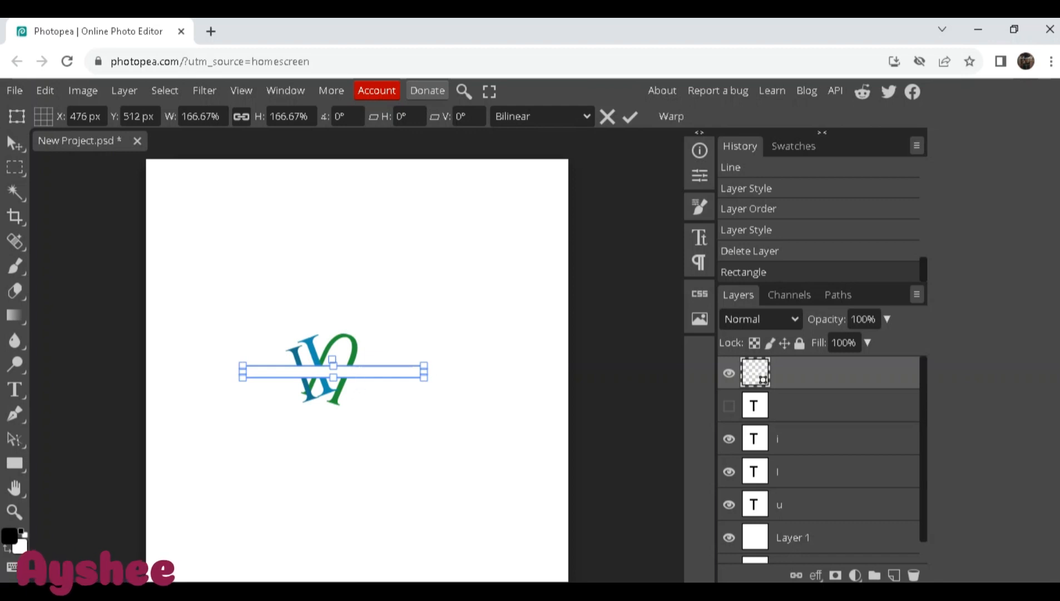
key("Return")
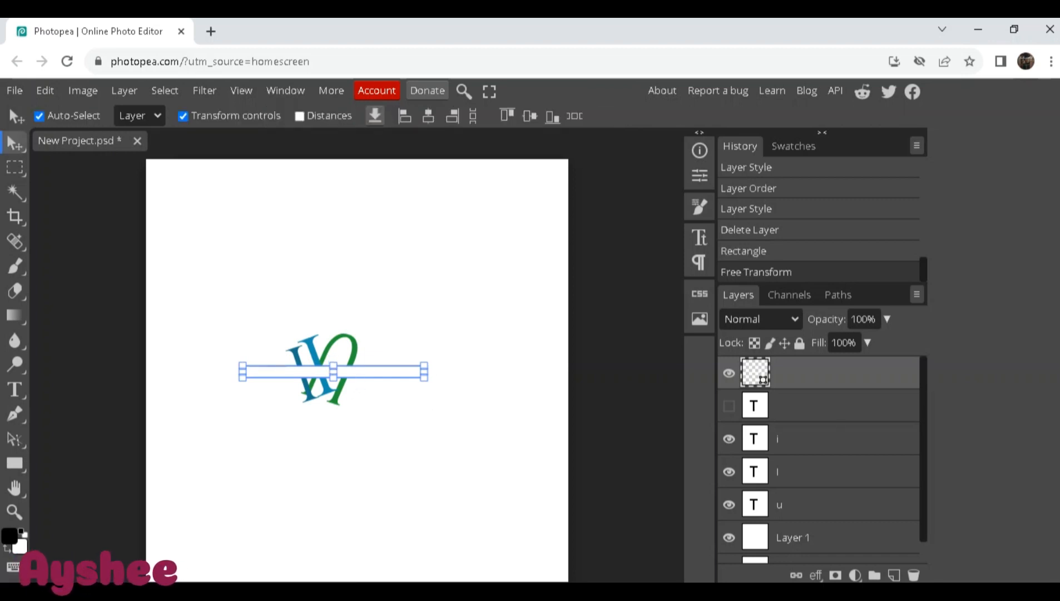
left_click(445, 267)
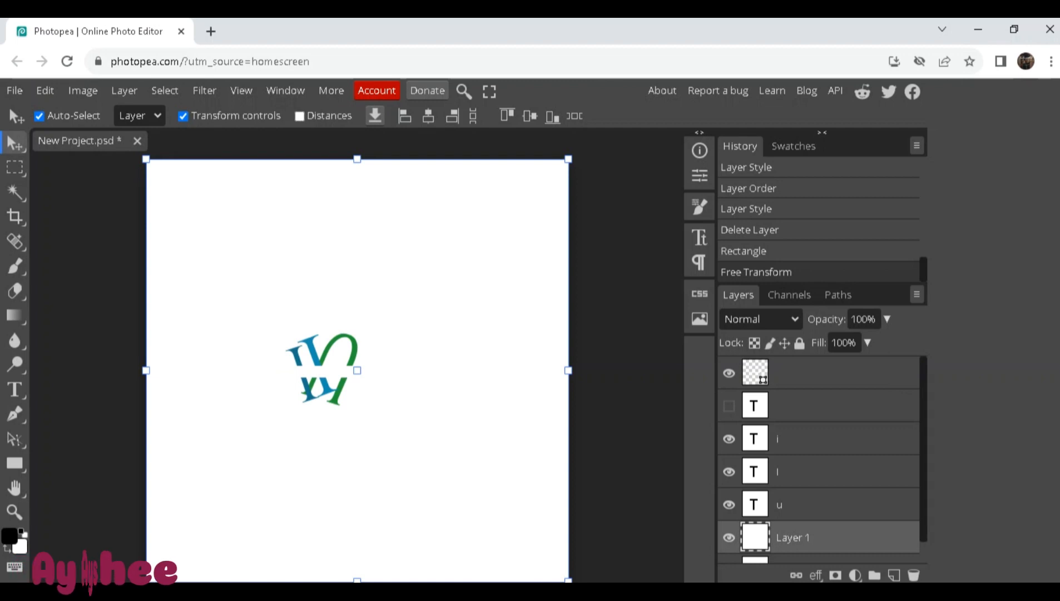
Add a text box below the monogram containing the text WISEWEB
key("ctrl+t")
right_click(15, 389)
left_click(89, 388)
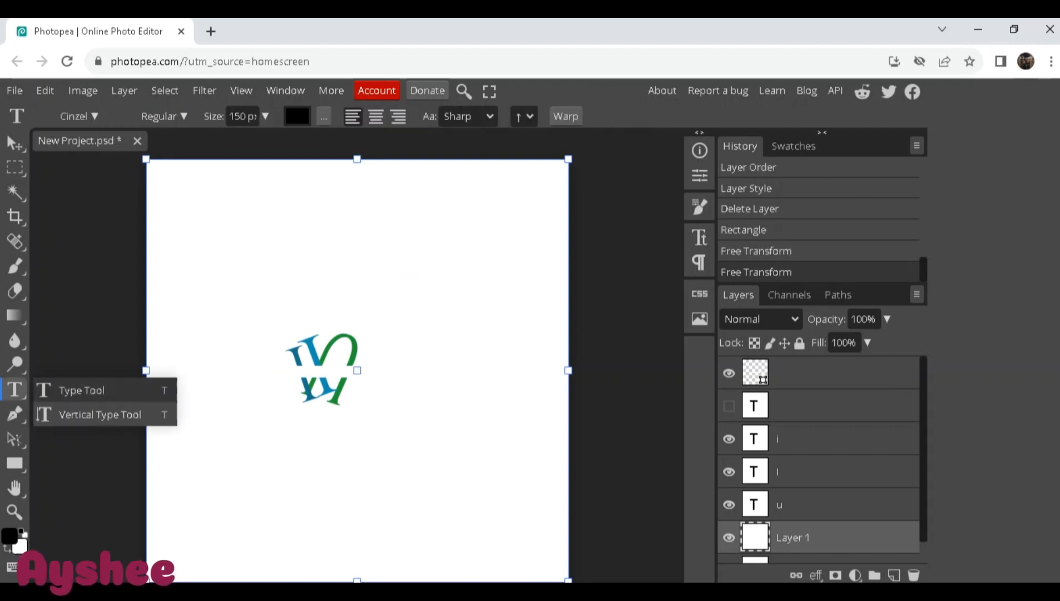
left_click_drag(236, 423, 366, 443)
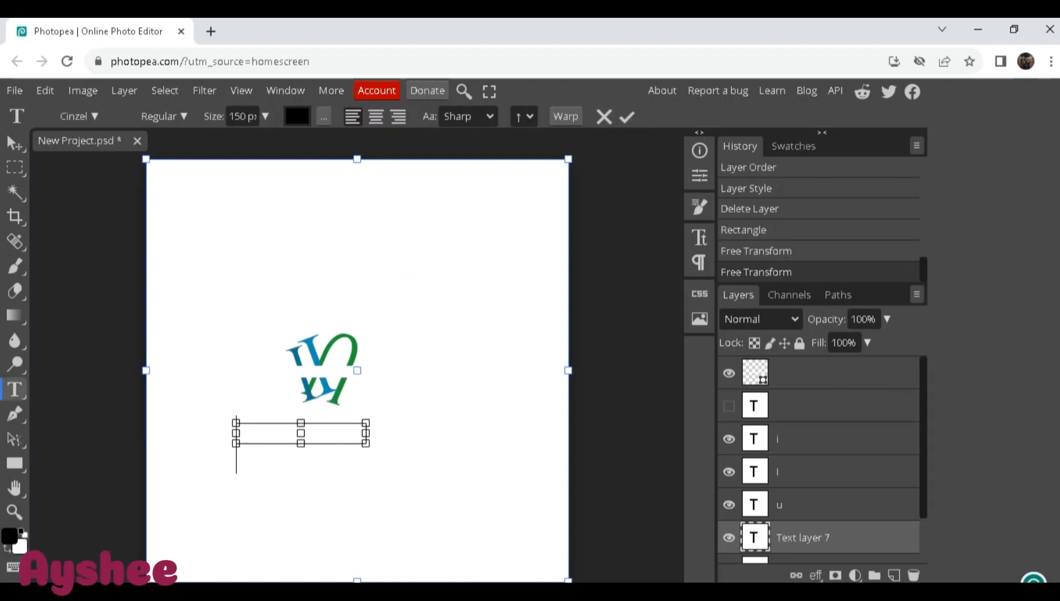
type("WISE")
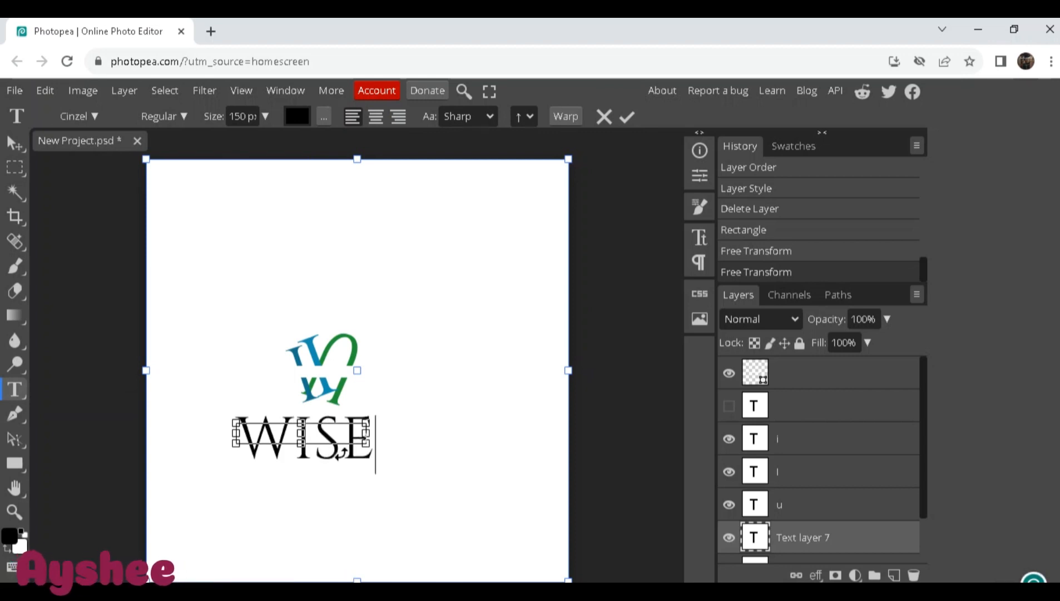
type("W")
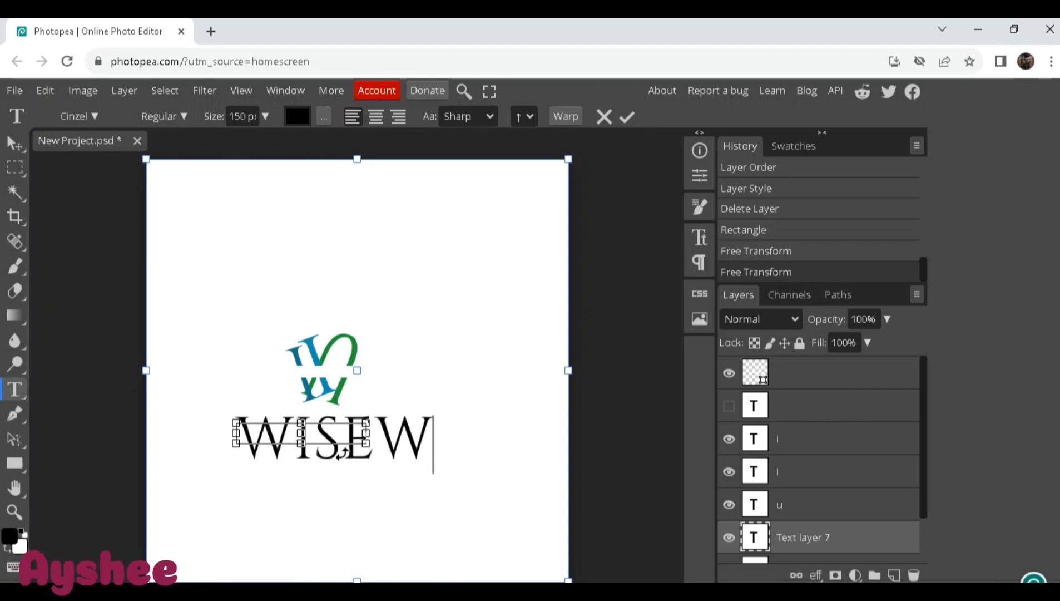
type("EB")
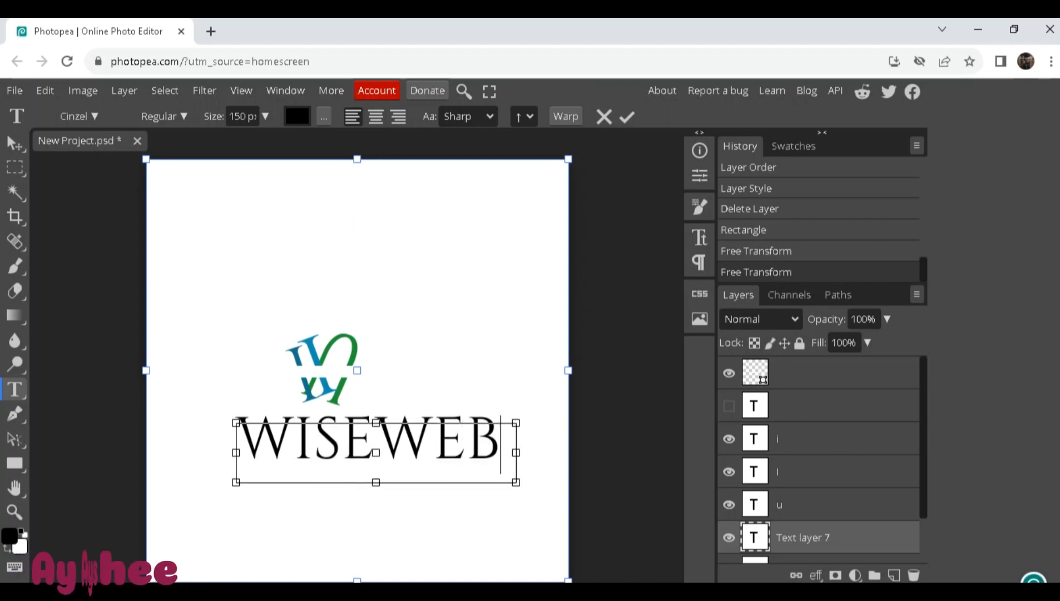
Make the WISEWEB text subscript, with 84% horizontal scale and 33% vertical scale
key("ctrl+a")
left_click(700, 237)
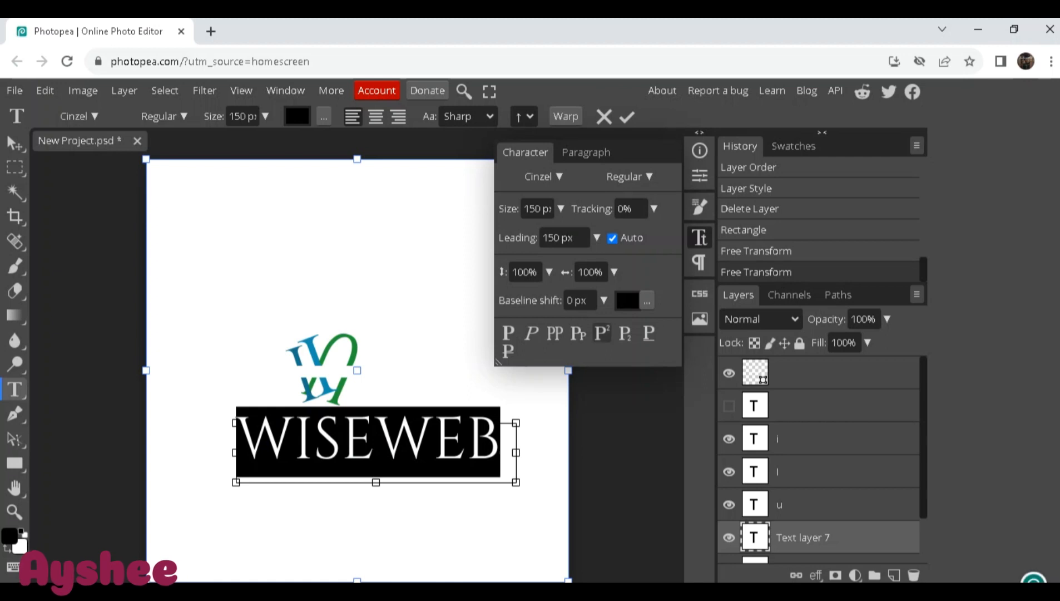
left_click(625, 333)
left_click(614, 272)
left_click_drag(580, 296, 503, 295)
left_click(549, 272)
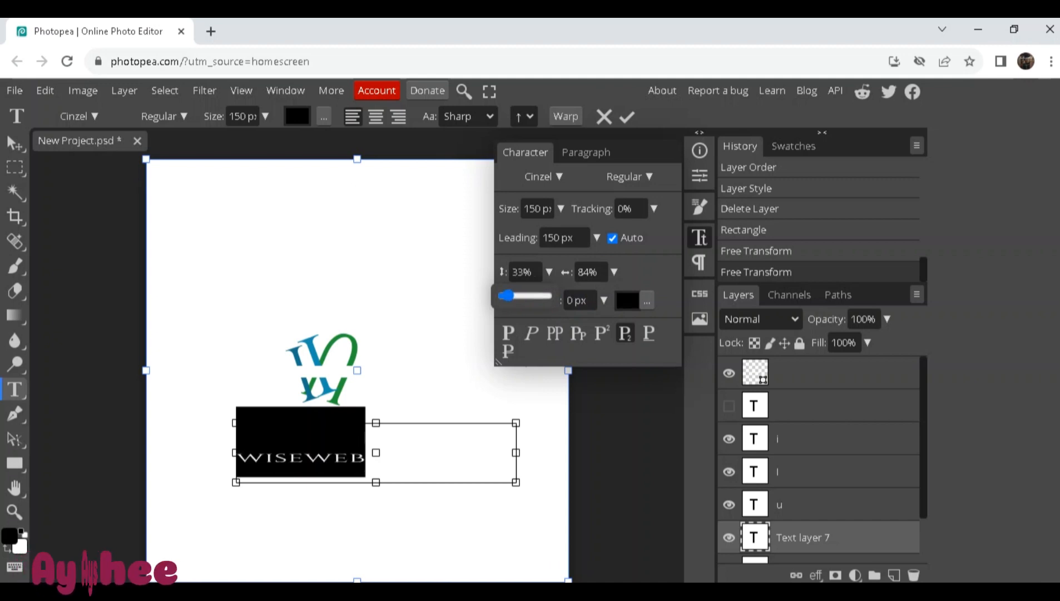
Try the Bold and Medium font styles on the WISEWEB text, and set the style back to Regular
left_click(626, 177)
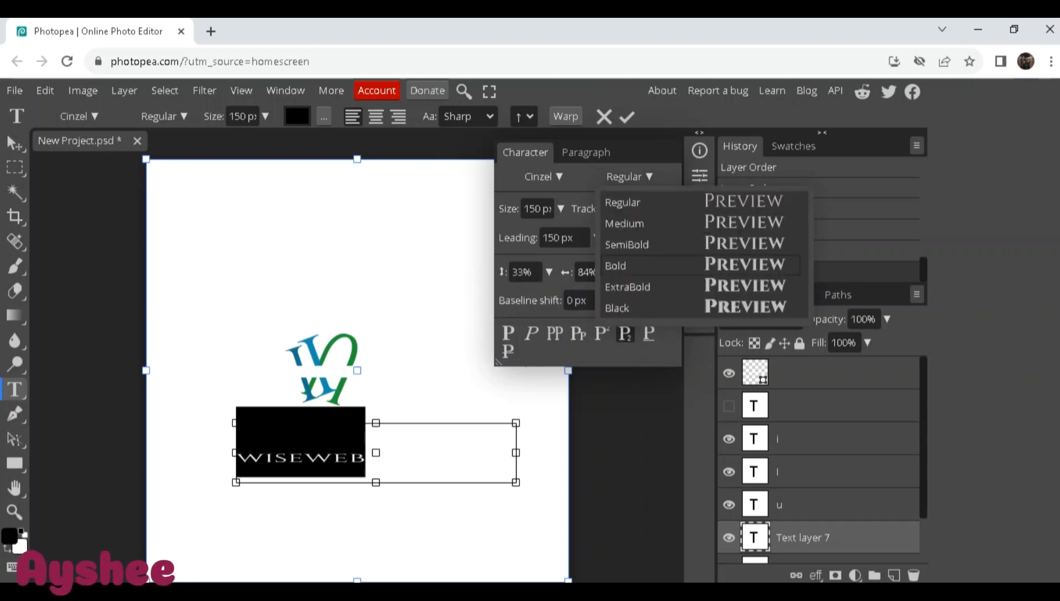
left_click(616, 266)
left_click(629, 177)
left_click(624, 223)
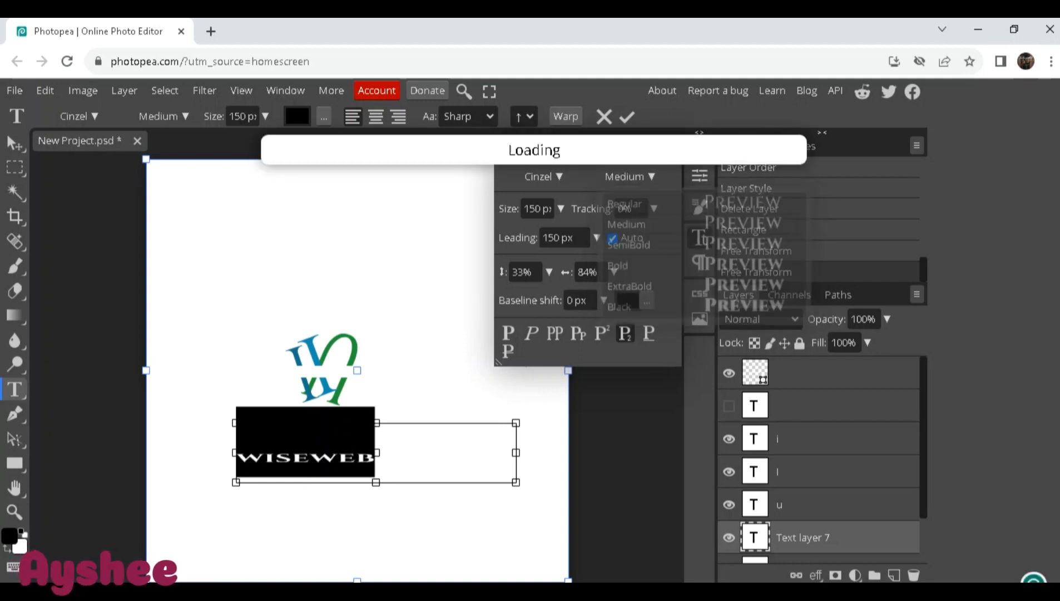
left_click(628, 177)
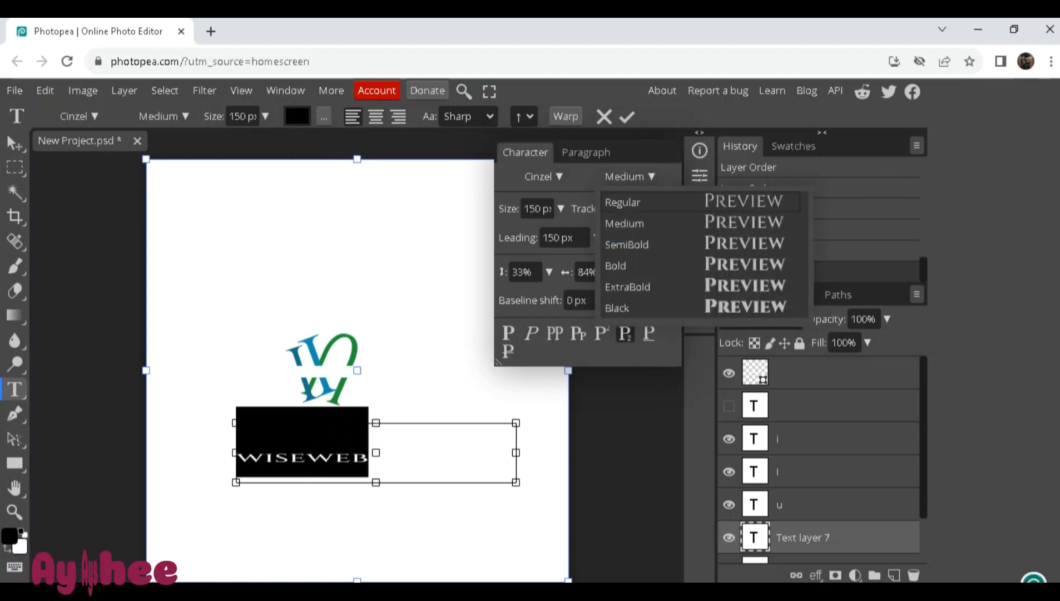
left_click(622, 203)
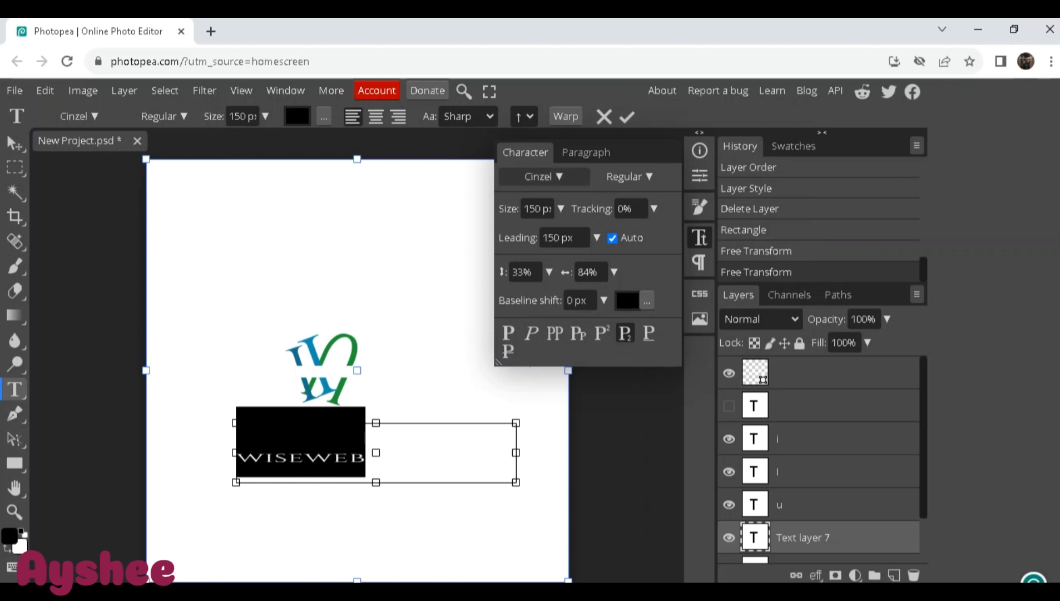
Set the font of the WISEWEB text to Clicker Script
left_click(542, 177)
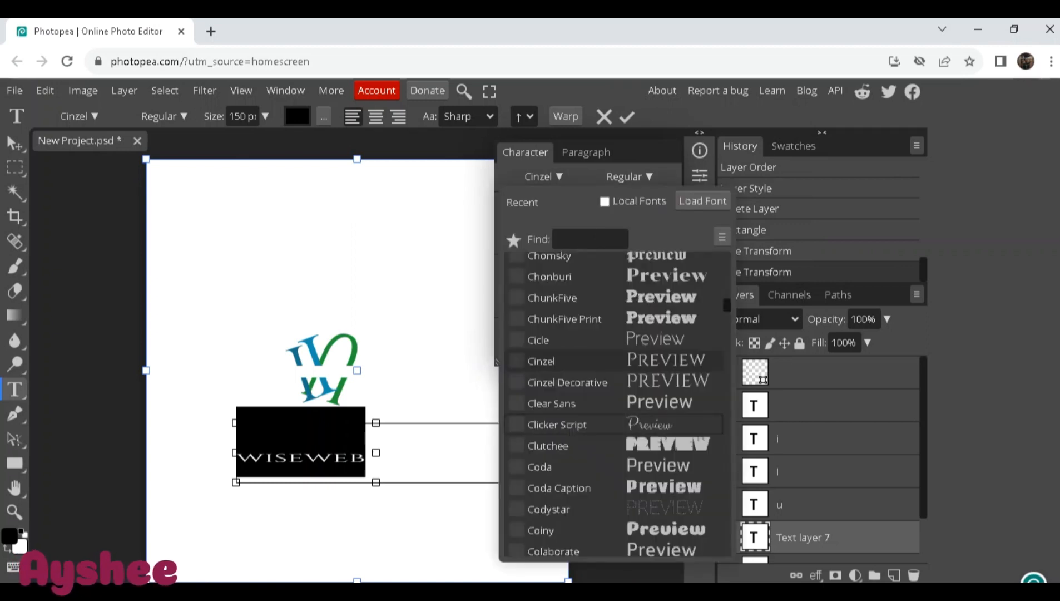
left_click(557, 424)
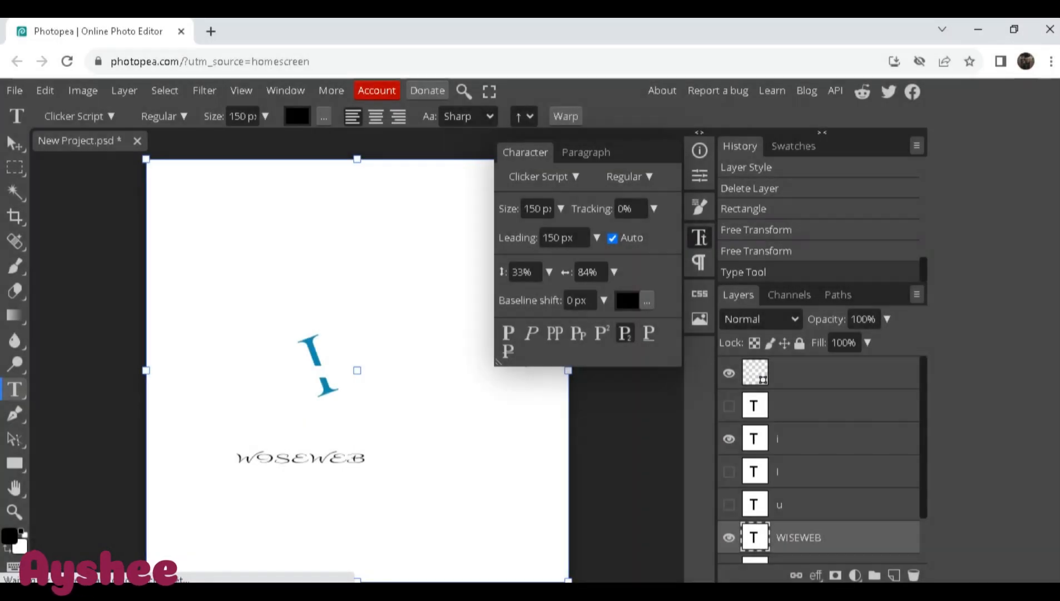
Hide the white band layer and capture the canvas, with the single I and the wordmark, in Snipping Tool
left_click(728, 373)
key("super+s")
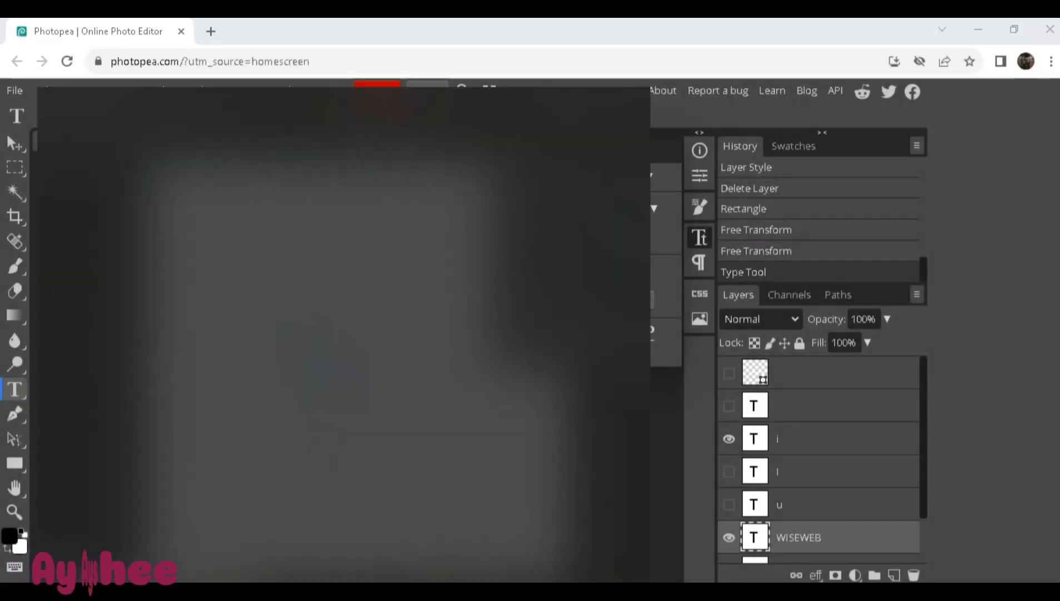
left_click(146, 421)
left_click(448, 142)
left_click_drag(157, 169, 586, 567)
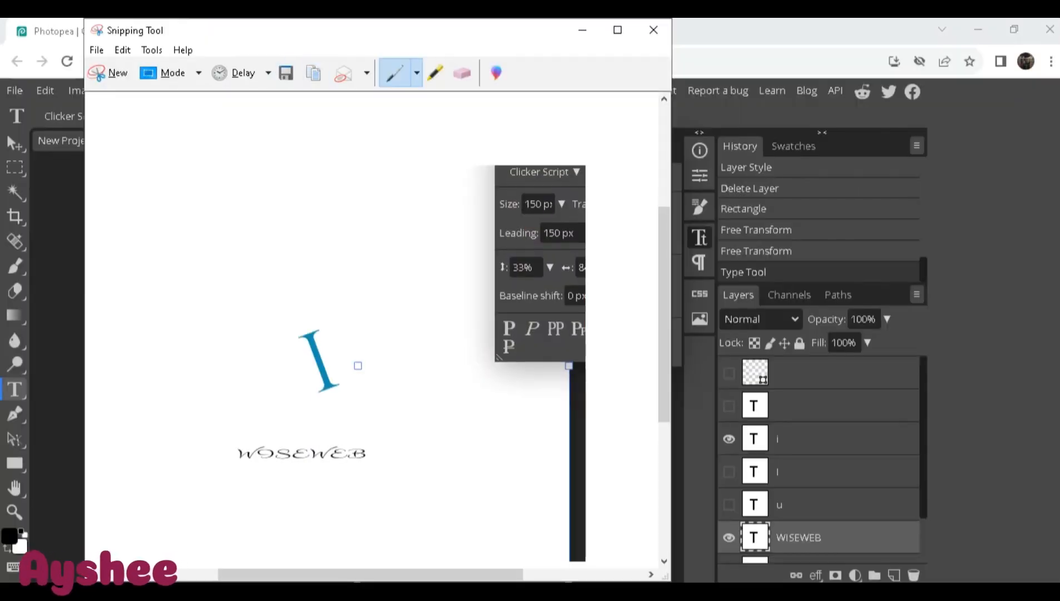
Switch to the GRAPHIC DESIGN2 document in WPS Office and paste the captured image under task 1
left_click(505, 327)
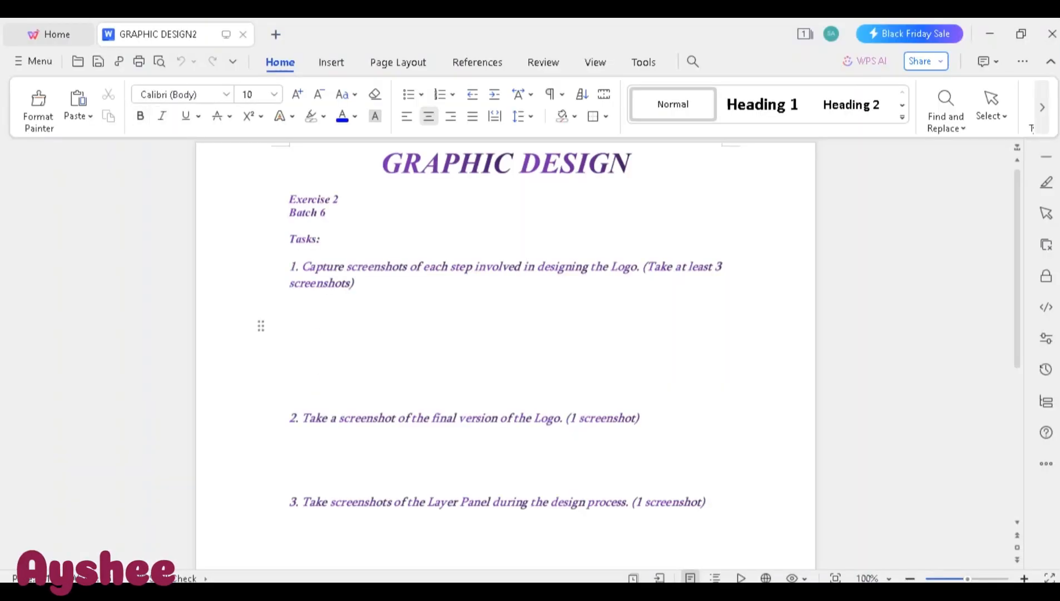
key("ctrl+v")
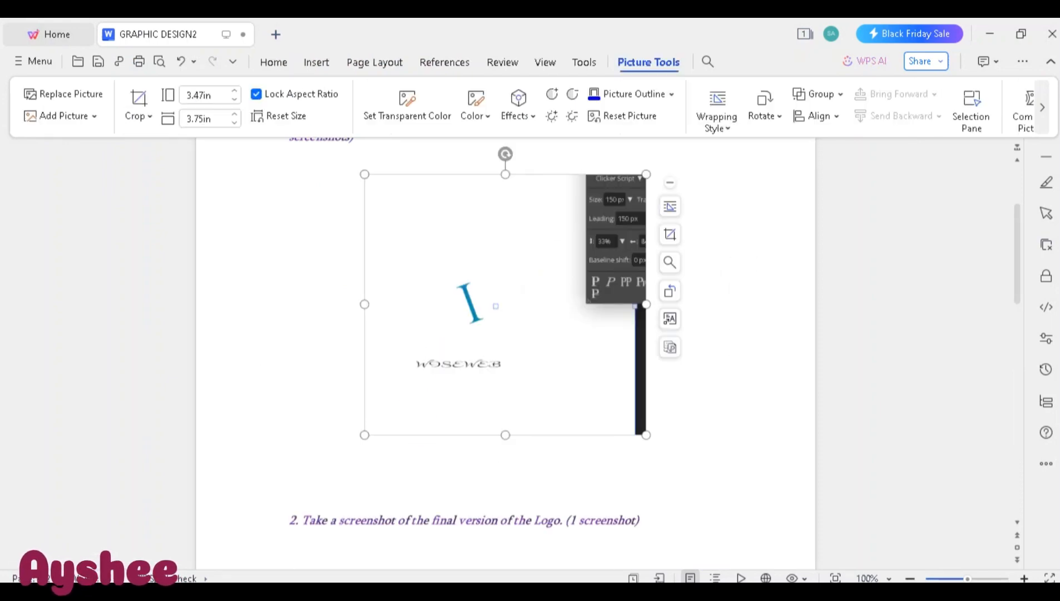
left_click(505, 454)
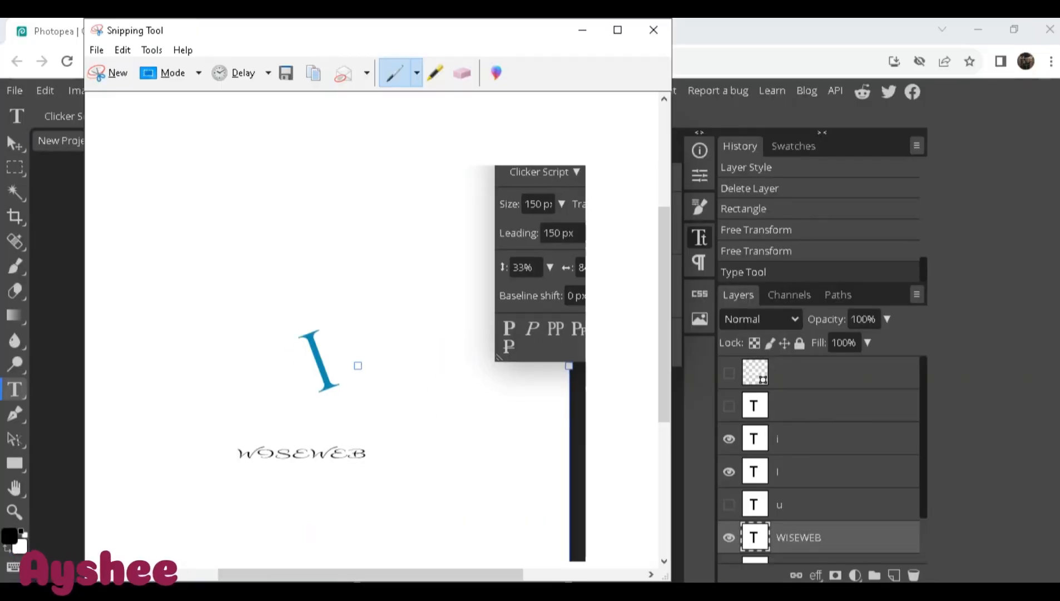
Capture a new snip of the canvas showing both I letters and paste it below the first image in the document
key("ctrl+n")
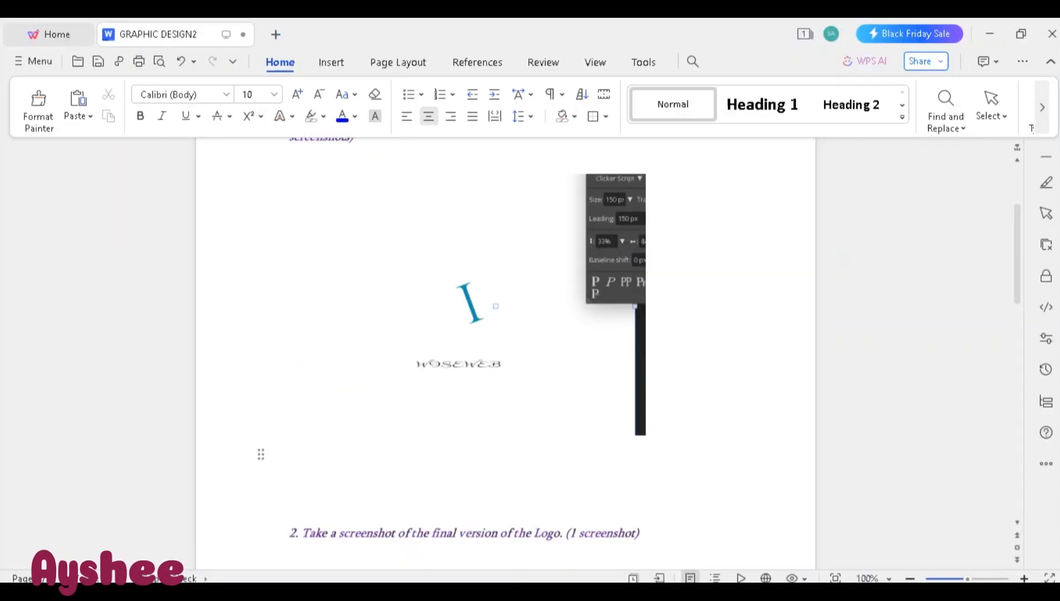
key("Return")
key("ctrl+v")
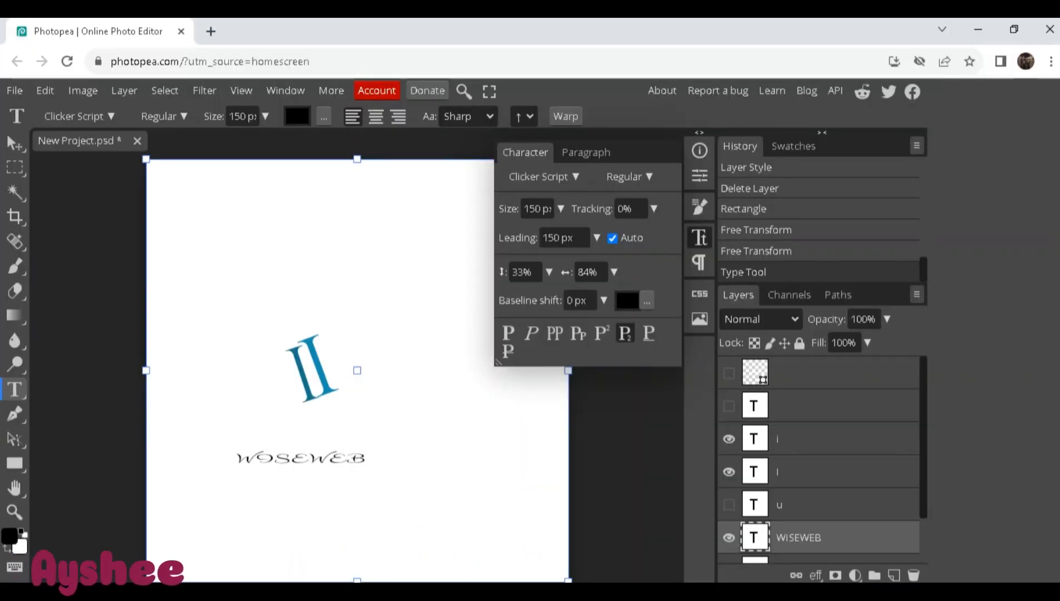
Show the white band layer again, snip the canvas, and paste the capture below the second image in the document
left_click(728, 373)
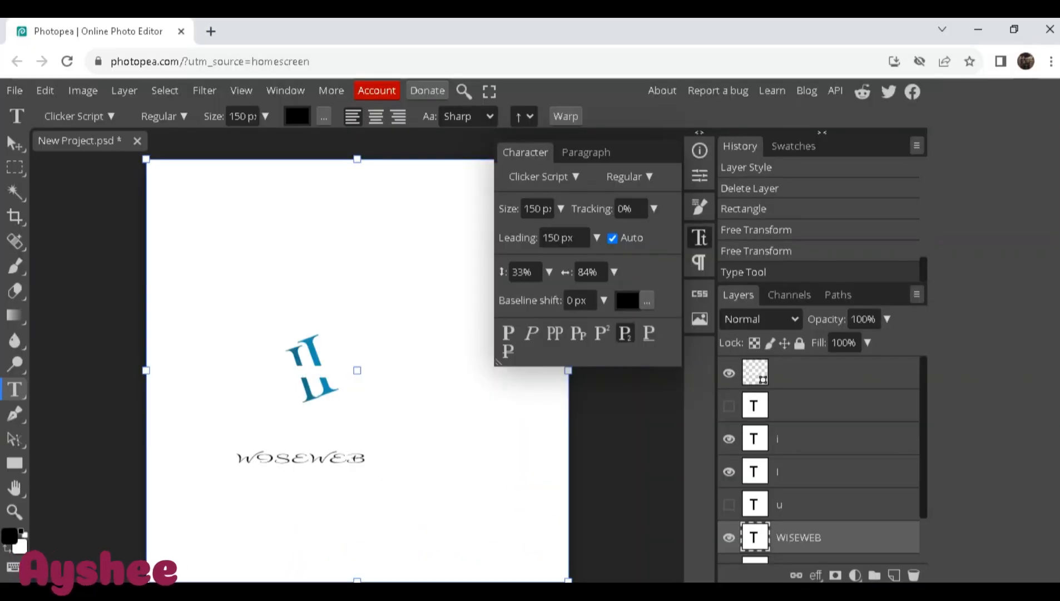
key("alt+Tab")
left_click(125, 128)
left_click_drag(176, 256, 460, 485)
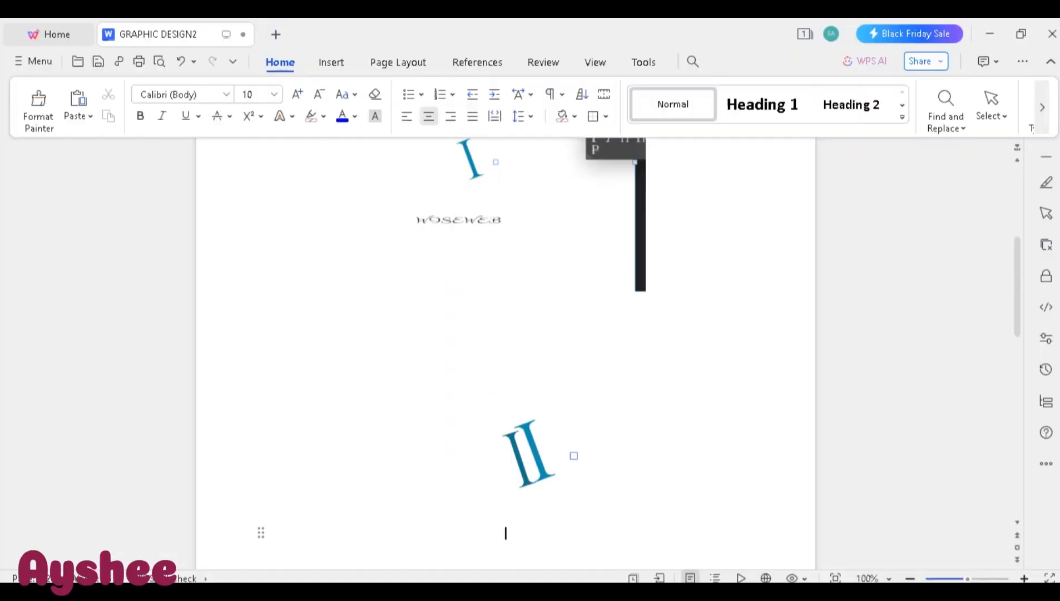
key("ctrl+v")
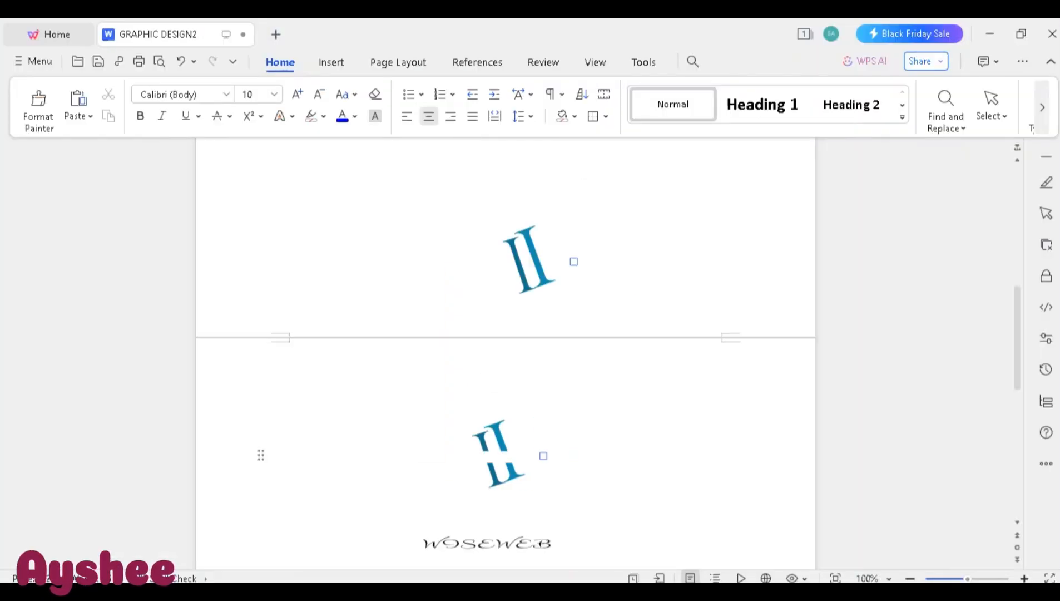
Apply the same inner shadow effect to each of the three pasted logo screenshots
left_click(519, 105)
mouse_move(558, 148)
left_click(650, 411)
left_click(548, 244)
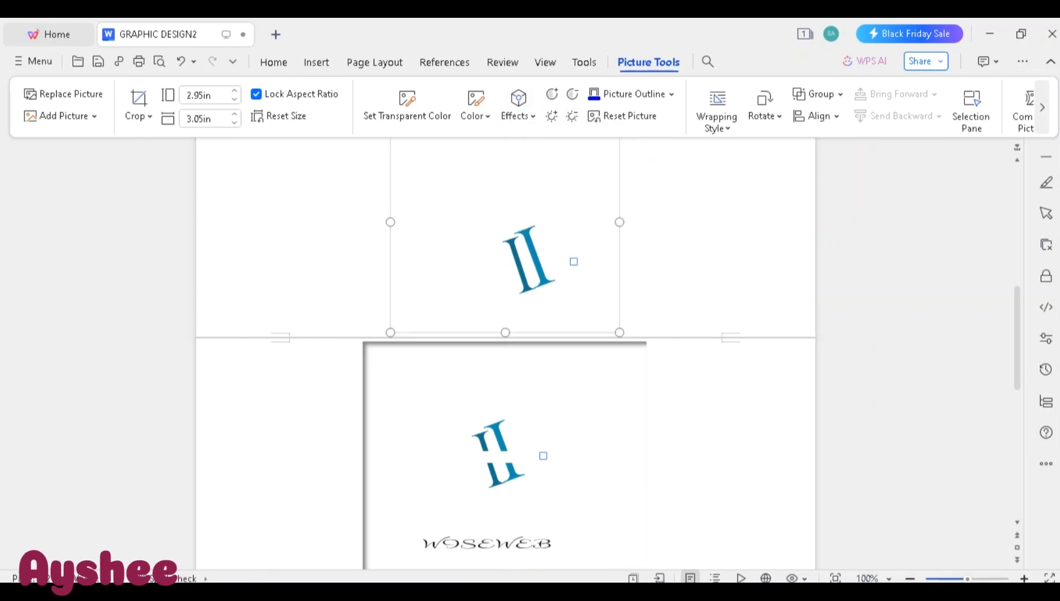
left_click(518, 105)
left_click(650, 410)
left_click_drag(1017, 337, 1017, 268)
left_click(503, 261)
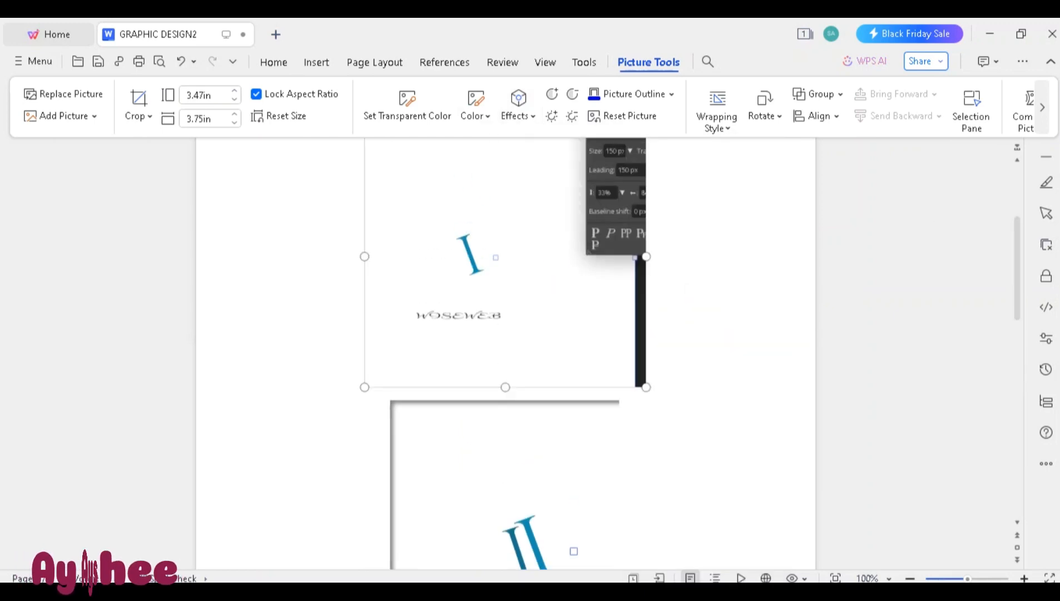
left_click(518, 106)
left_click(650, 411)
Shrink the first pasted screenshot to about 3.27 in high by 3.53 in wide and save the document
left_click_drag(645, 387, 629, 371)
key("ctrl+s")
left_click(776, 112)
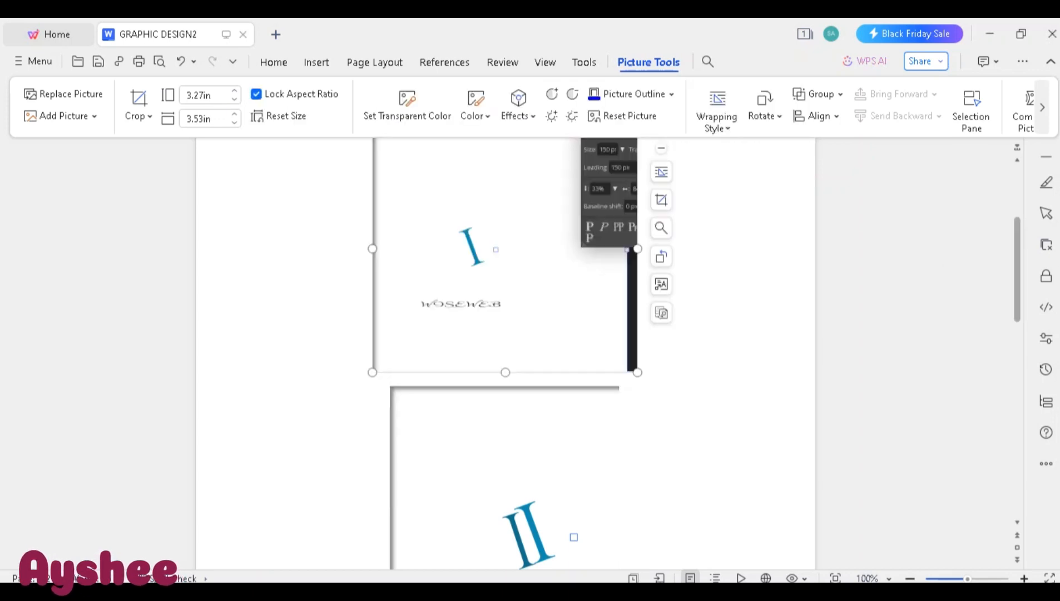
left_click_drag(1017, 244, 1017, 419)
left_click(290, 261)
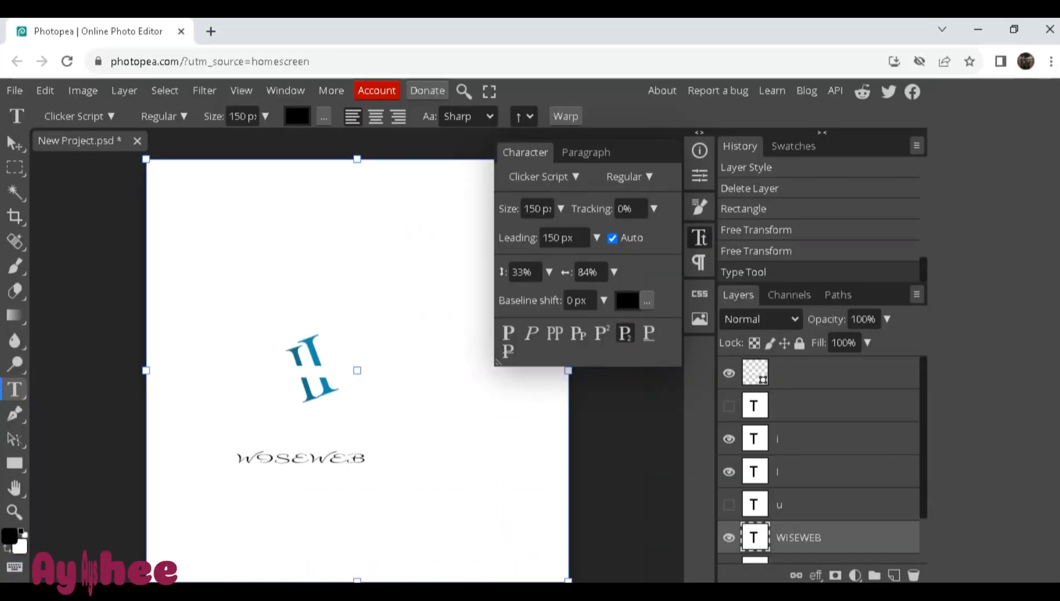
Switch back to Photopea and change the font of the WISEWEB text to Condiment
left_click(314, 464)
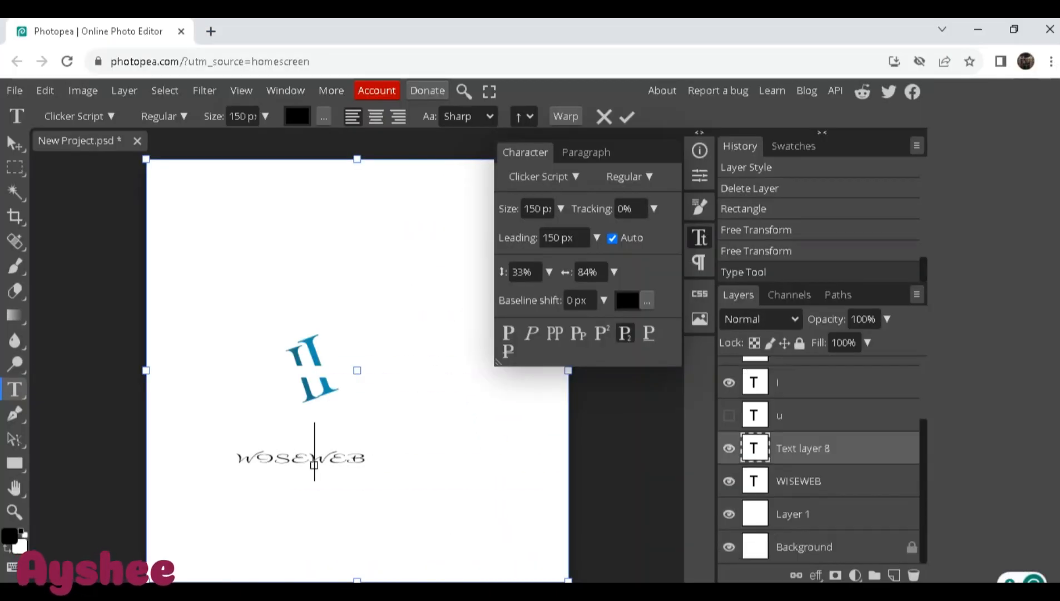
key("Escape")
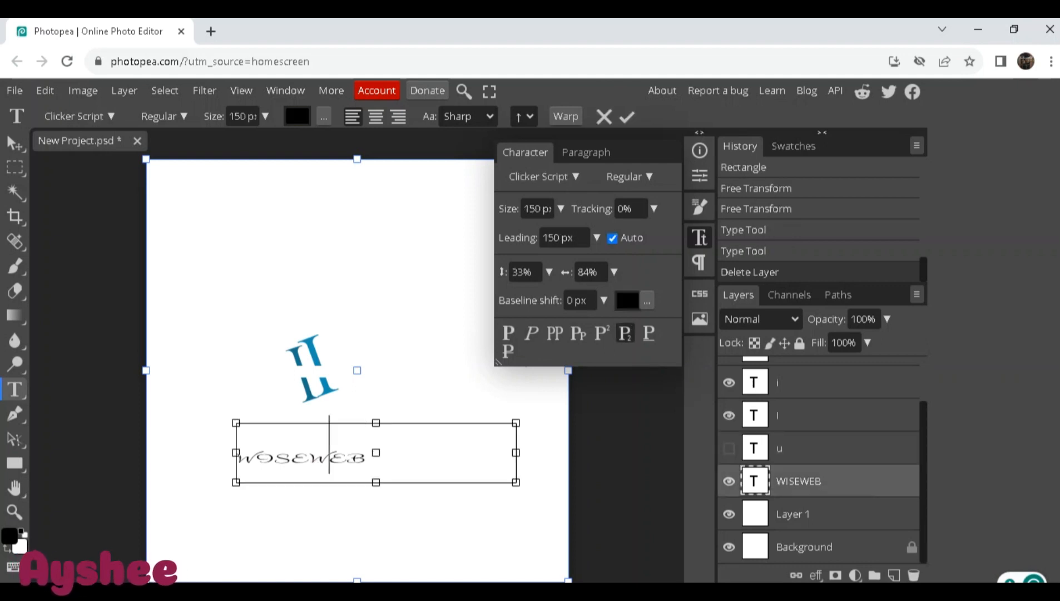
double_click(329, 458)
left_click(544, 177)
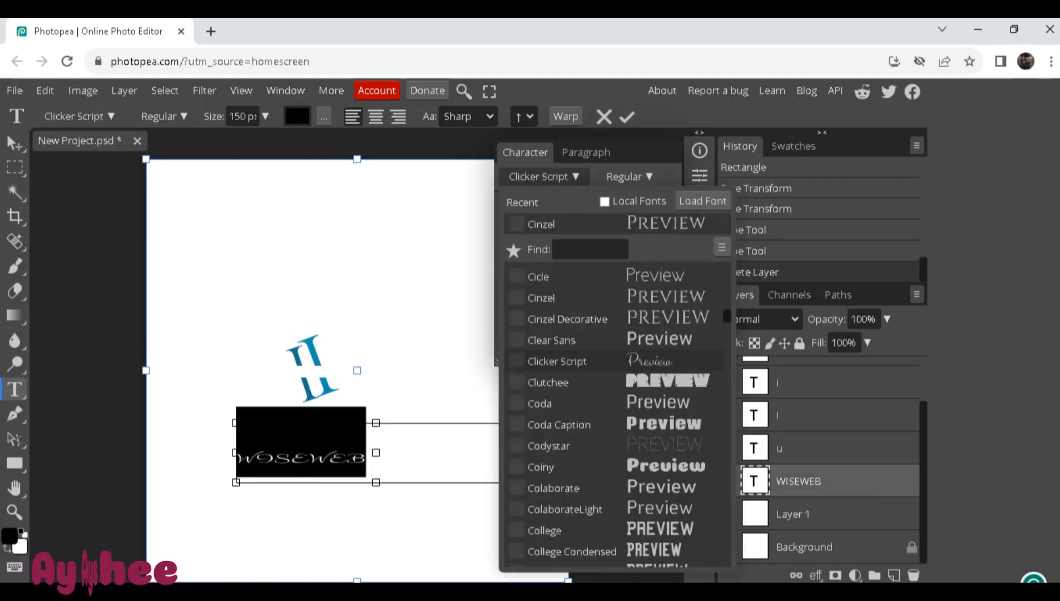
scroll(617, 415, "down", 5)
scroll(618, 414, "down", 5)
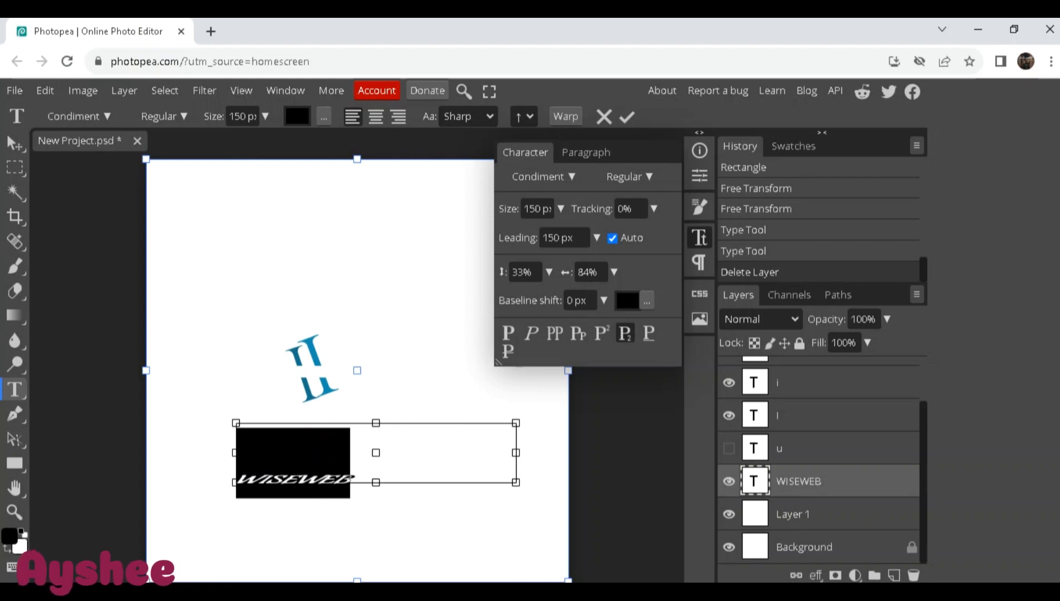
Colour the WISEWEB text dark blue and move its text box up over the monogram
left_click(626, 301)
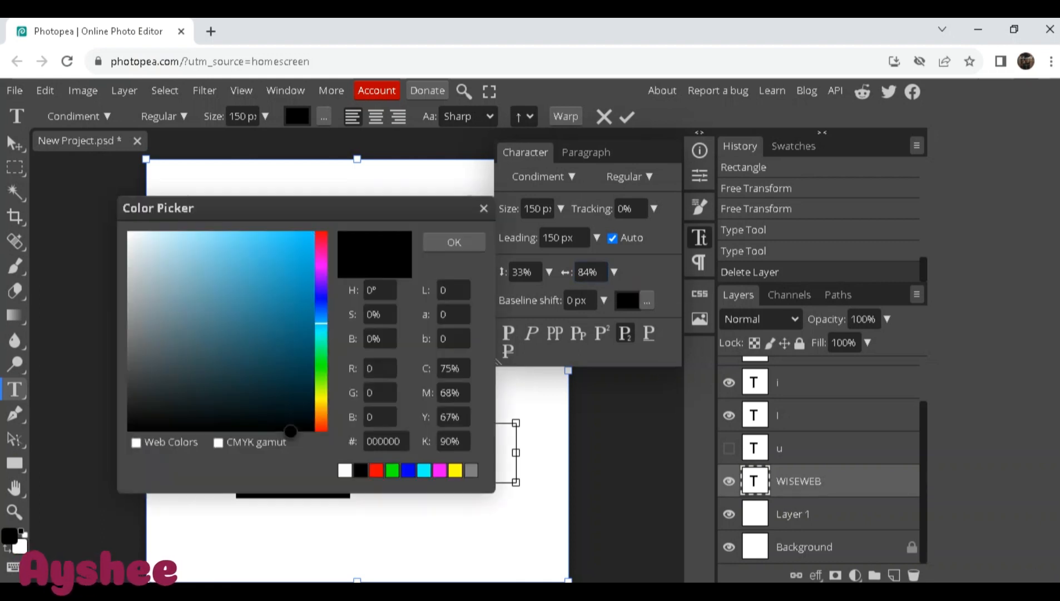
left_click(286, 336)
left_click(299, 325)
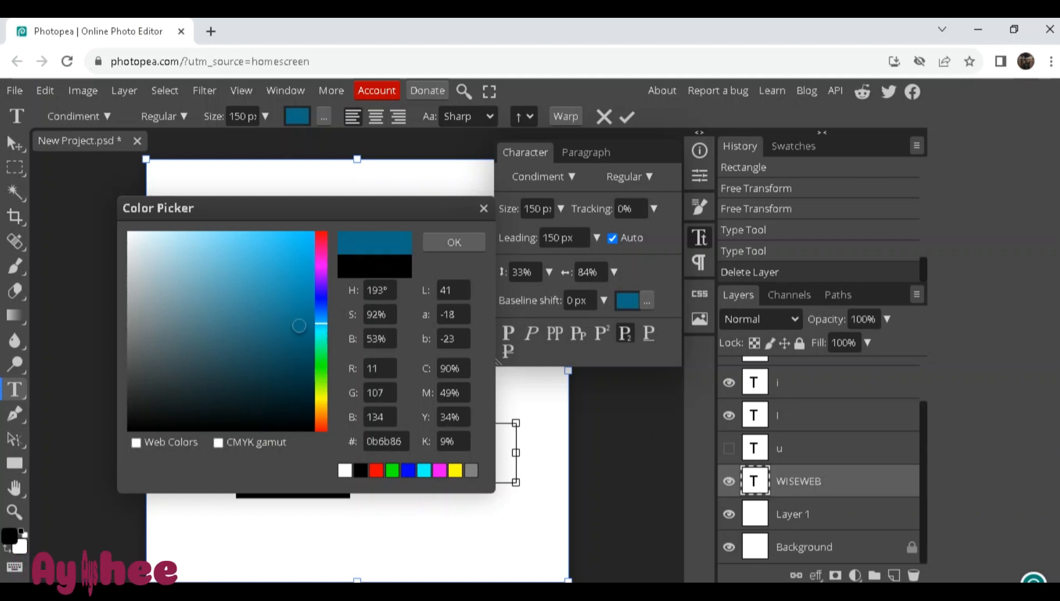
left_click(321, 310)
left_click(455, 242)
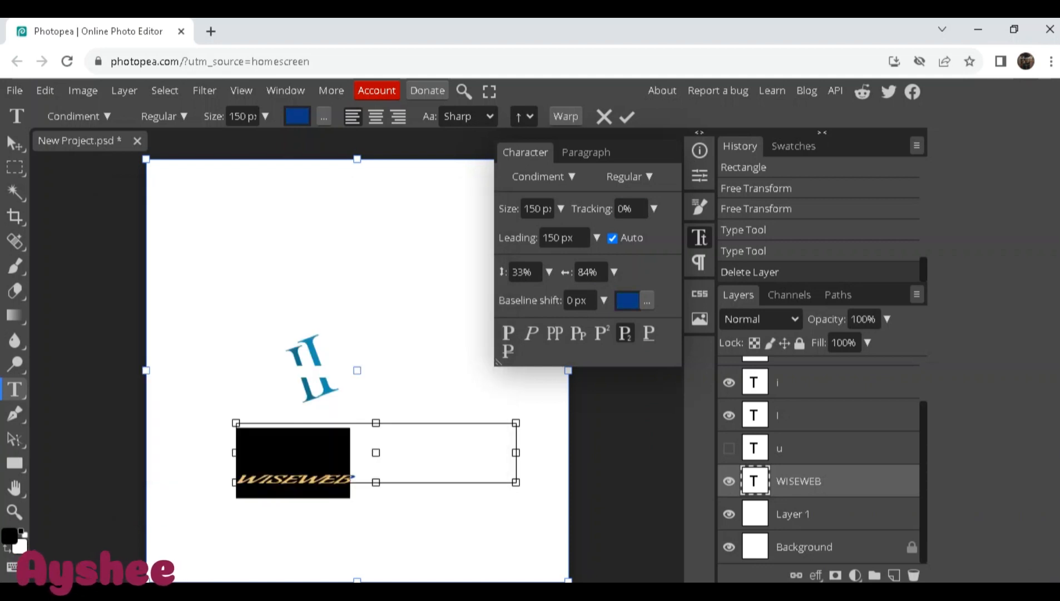
left_click_drag(303, 514, 315, 408)
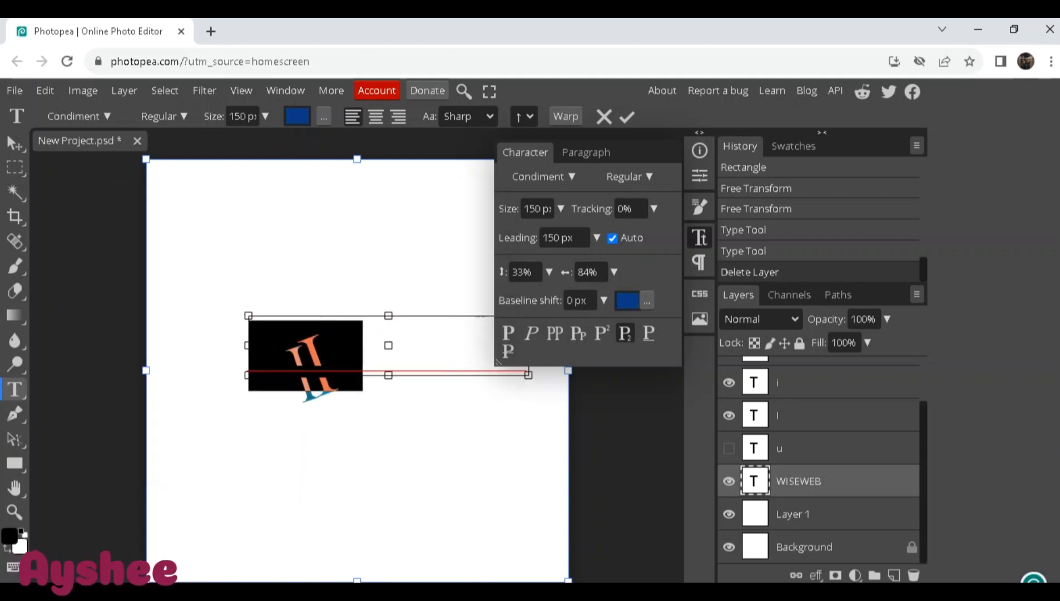
Try showing the u letter layer and moving the WISEWEB layer directly below the white band layer
left_click(729, 448)
left_click_drag(798, 481, 798, 406)
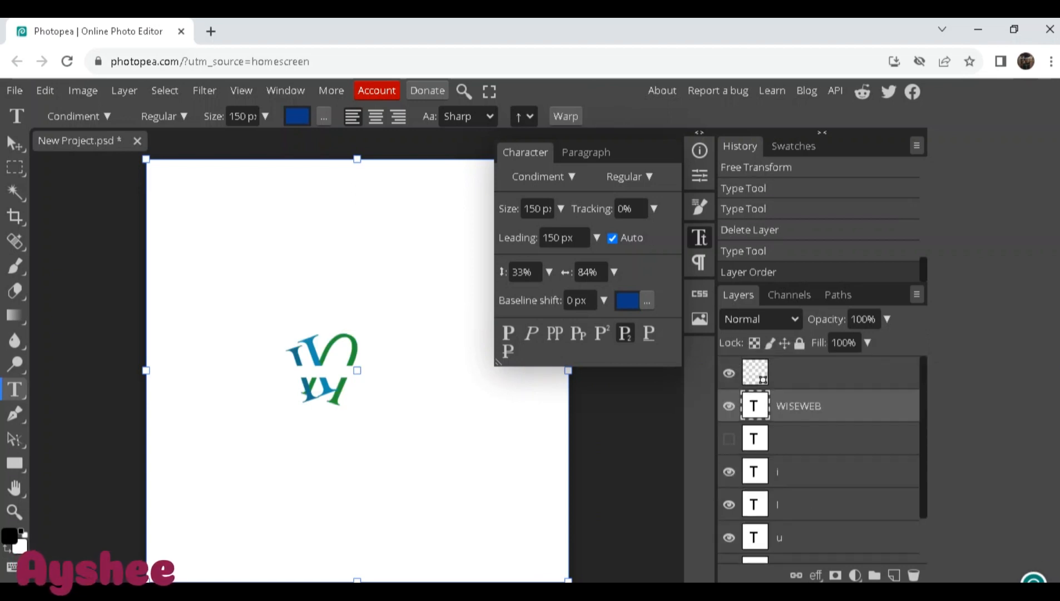
left_click(392, 368)
left_click(798, 406)
key("Delete")
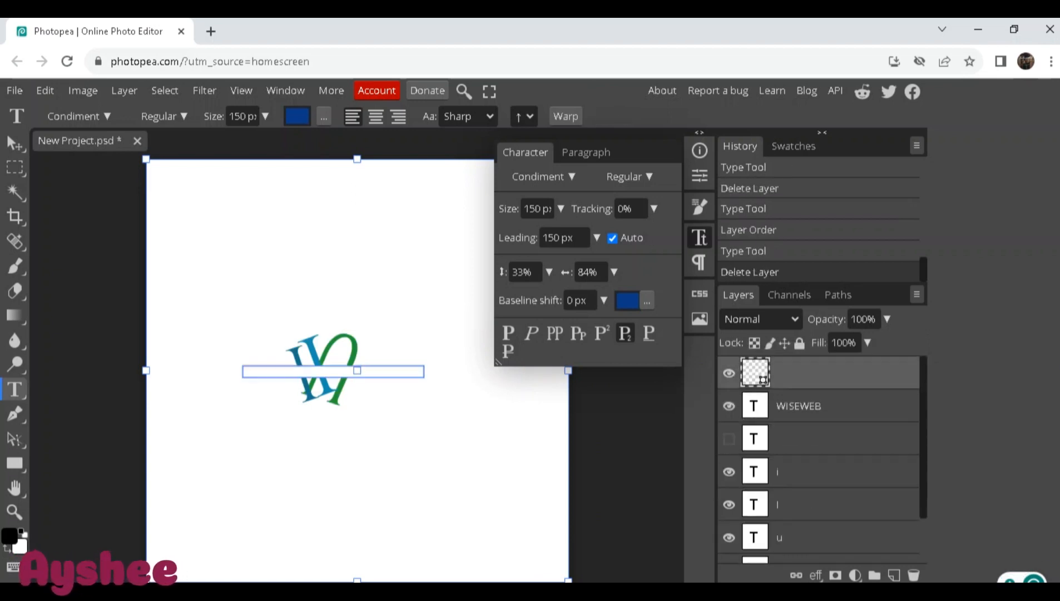
left_click(798, 406)
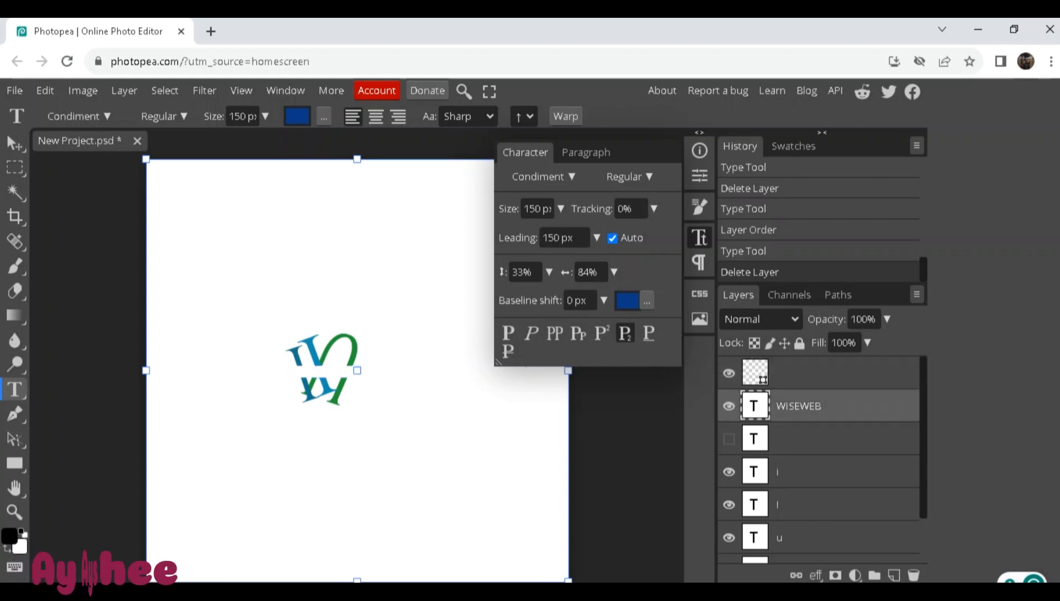
left_click(391, 370)
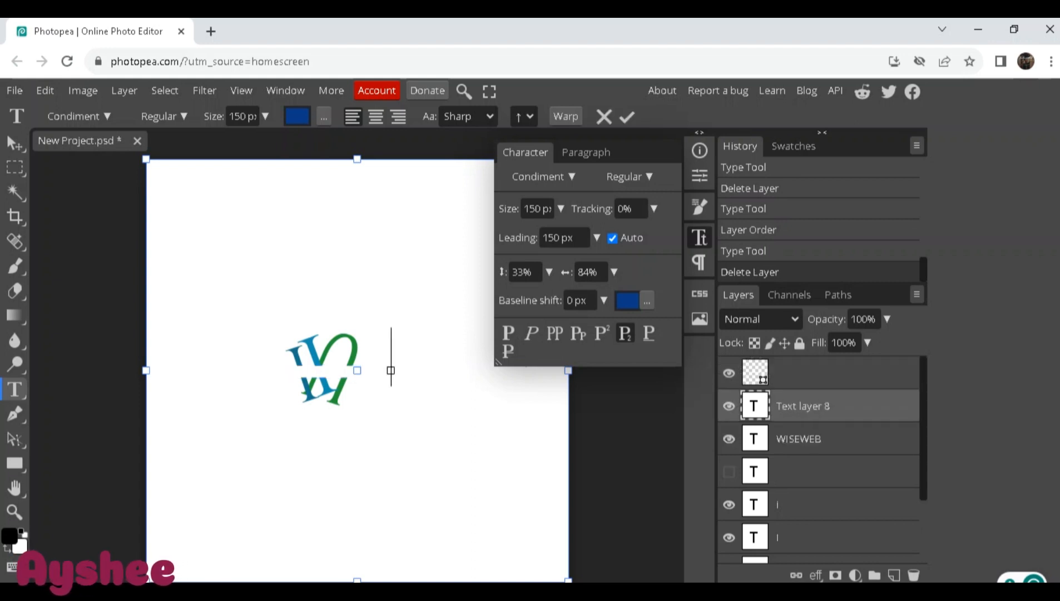
key("Escape")
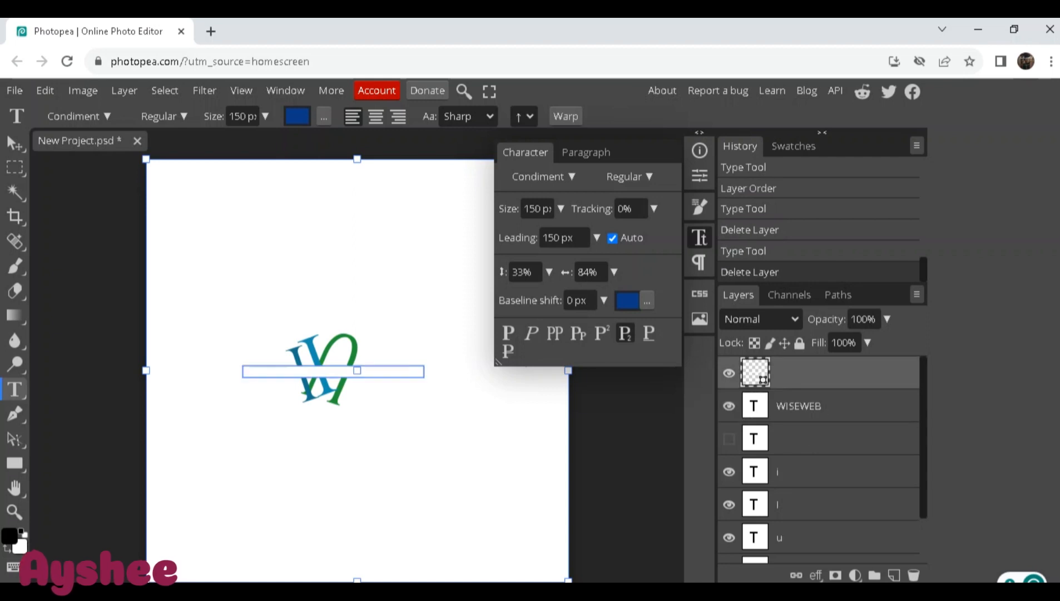
Undo the stray empty text layers and the reordering of the WISEWEB layer
key("ctrl+z")
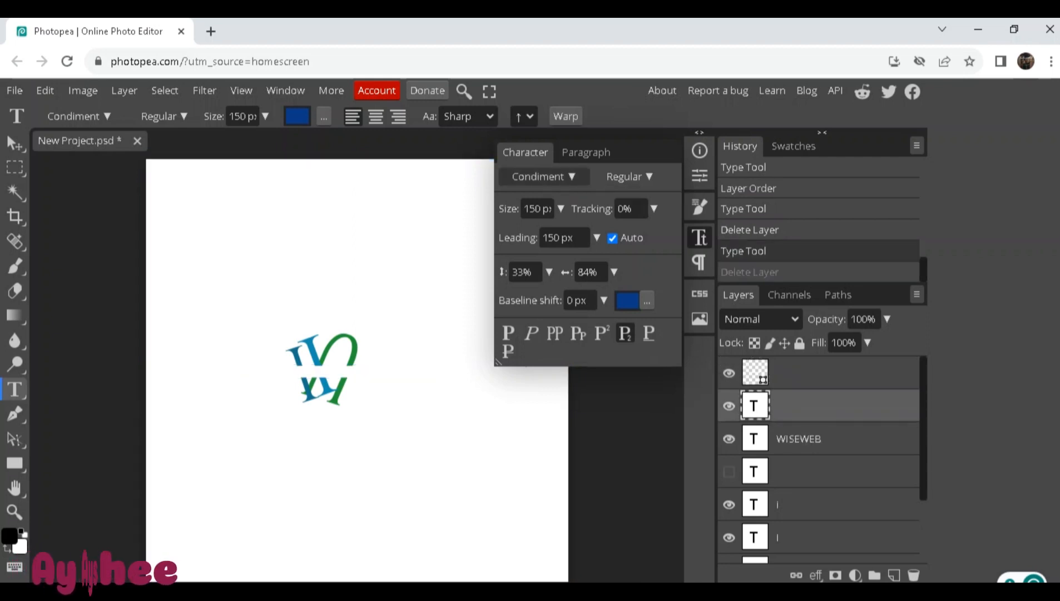
key("ctrl+z")
key("ctrl+z")
key("ctrl+z")
key("ctrl+z")
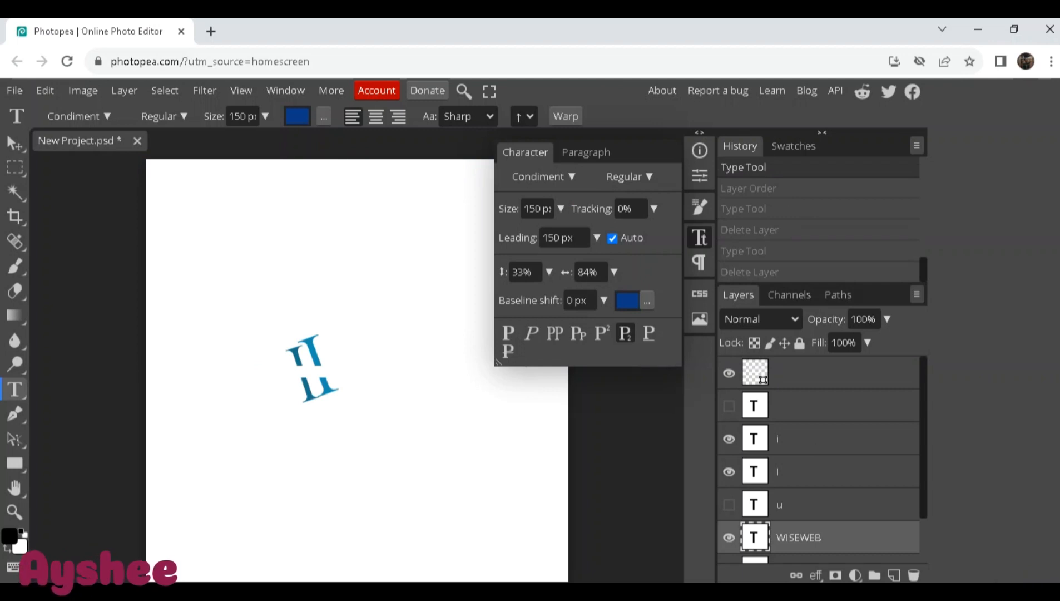
Hide the u, l and i letter layers
left_click(728, 504)
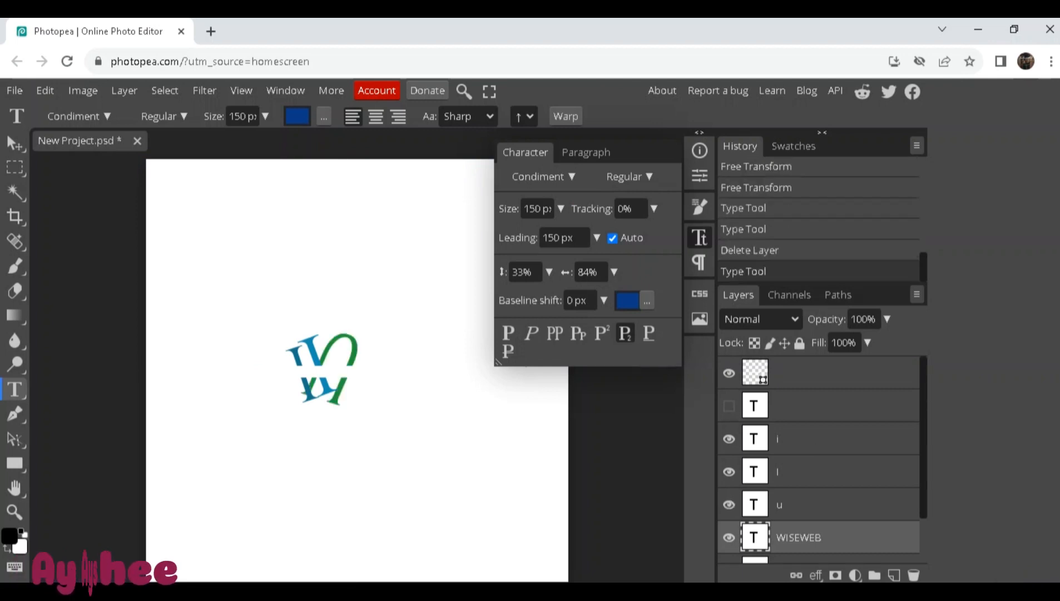
left_click(728, 505)
left_click(728, 471)
left_click(729, 439)
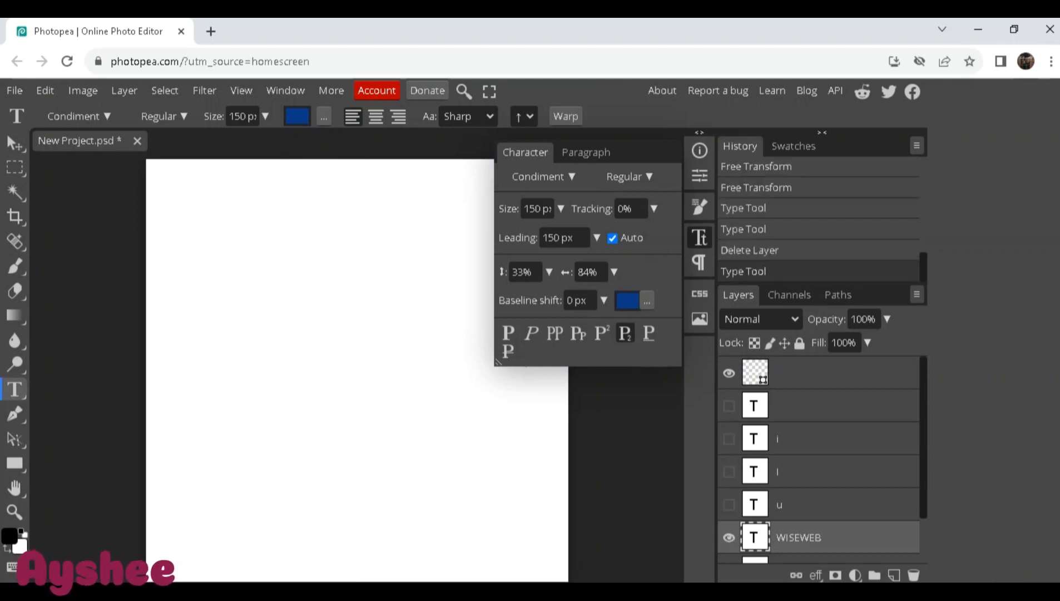
Delete the hidden empty text layer above the i layer and hide the white band shape layer
left_click(806, 405)
key("Delete")
scroll(806, 406, "down", 1)
scroll(807, 405, "up", 1)
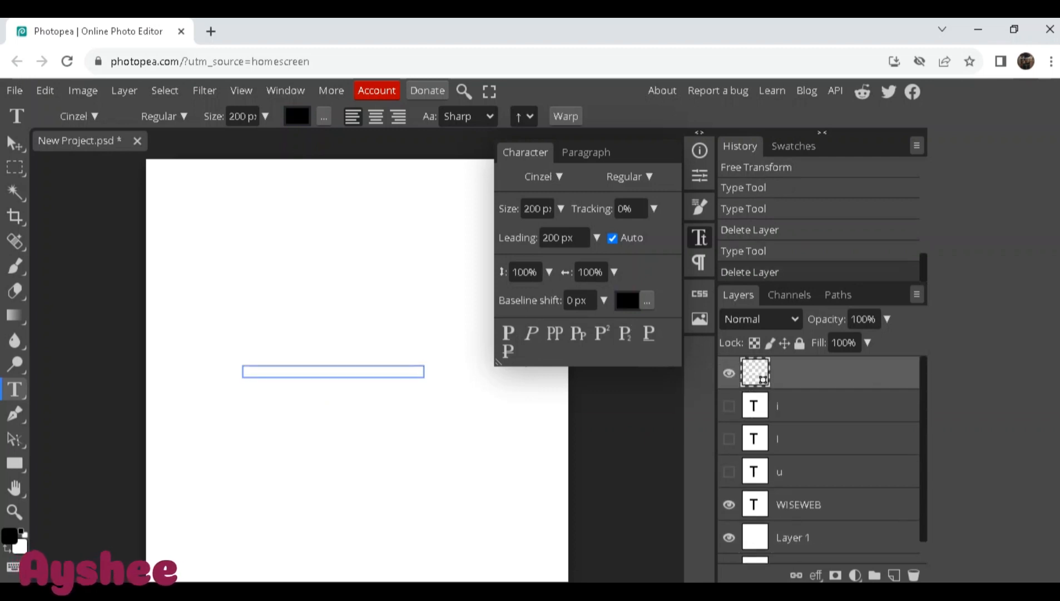
left_click(728, 373)
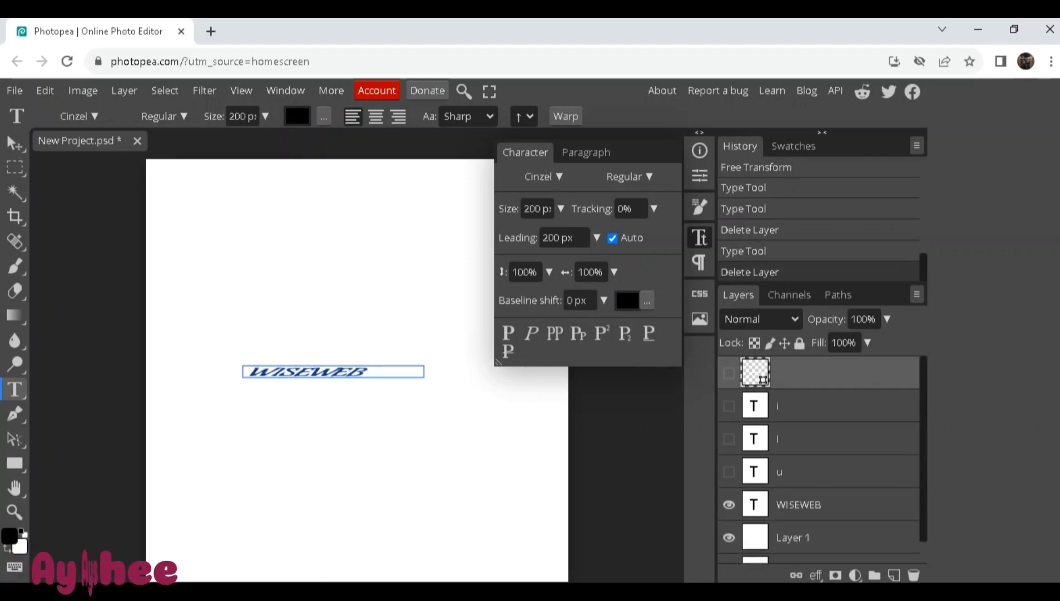
Move the WISEWEB text layer to the top of the layer stack, above the white band layer
left_click(14, 143)
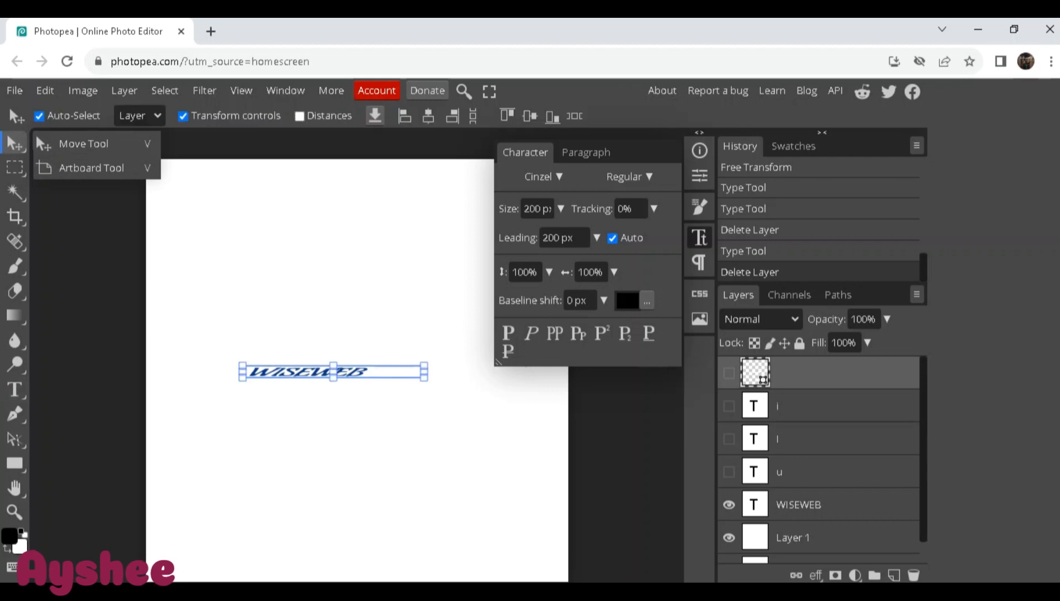
key("ctrl+t")
left_click_drag(429, 408, 436, 371)
left_click_drag(799, 504, 791, 344)
left_click_drag(798, 504, 739, 361)
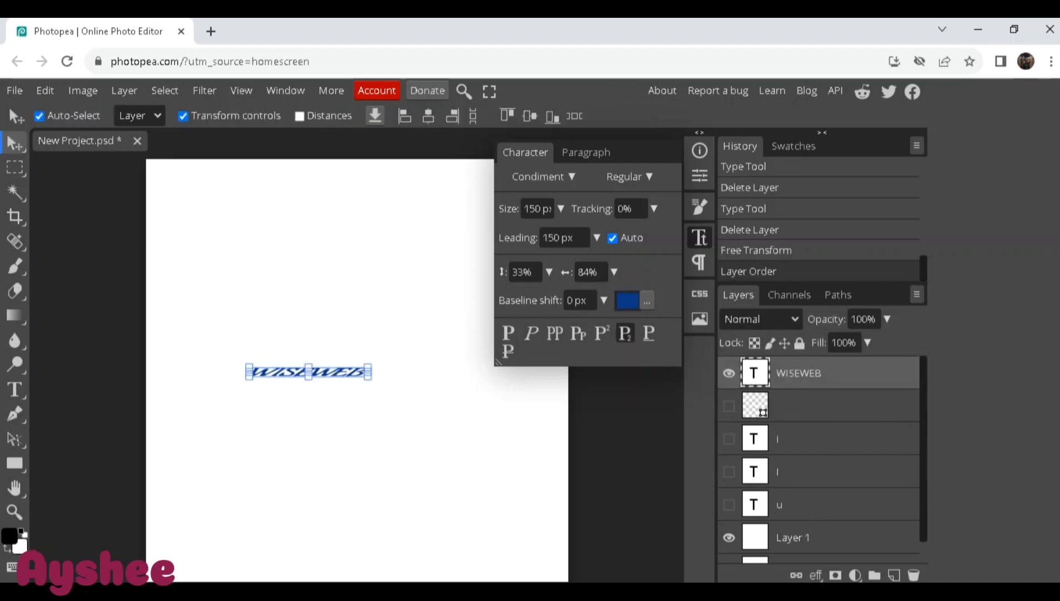
Make the i, l, u and white band layers visible
left_click(729, 438)
left_click(728, 471)
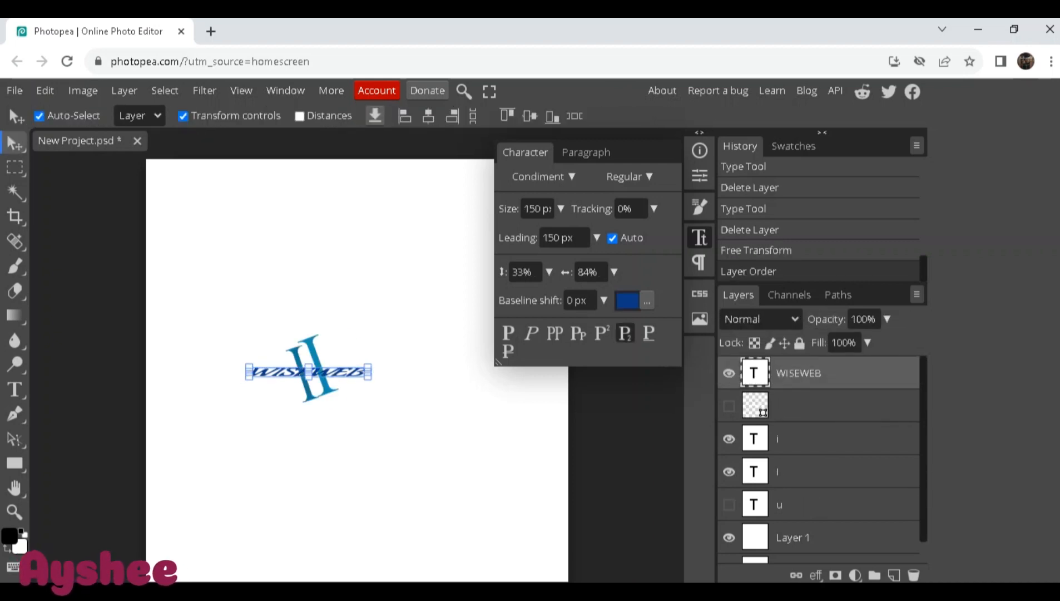
left_click(728, 504)
left_click(729, 405)
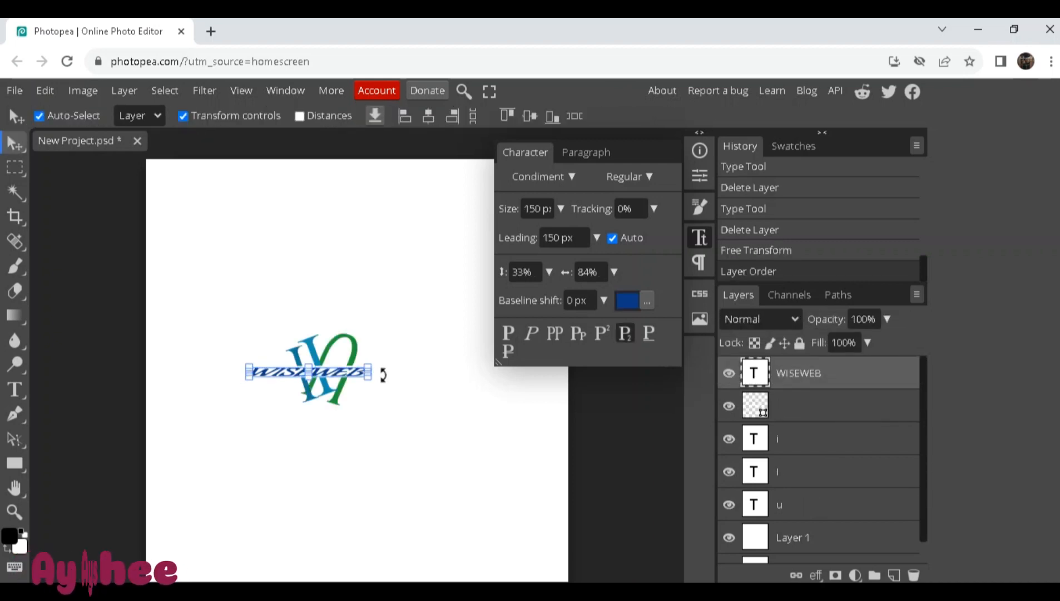
Set the WISEWEB text to 50% vertical scale and 40% horizontal scale with faux bold
left_click(549, 272)
left_click_drag(508, 296, 567, 295)
left_click(614, 271)
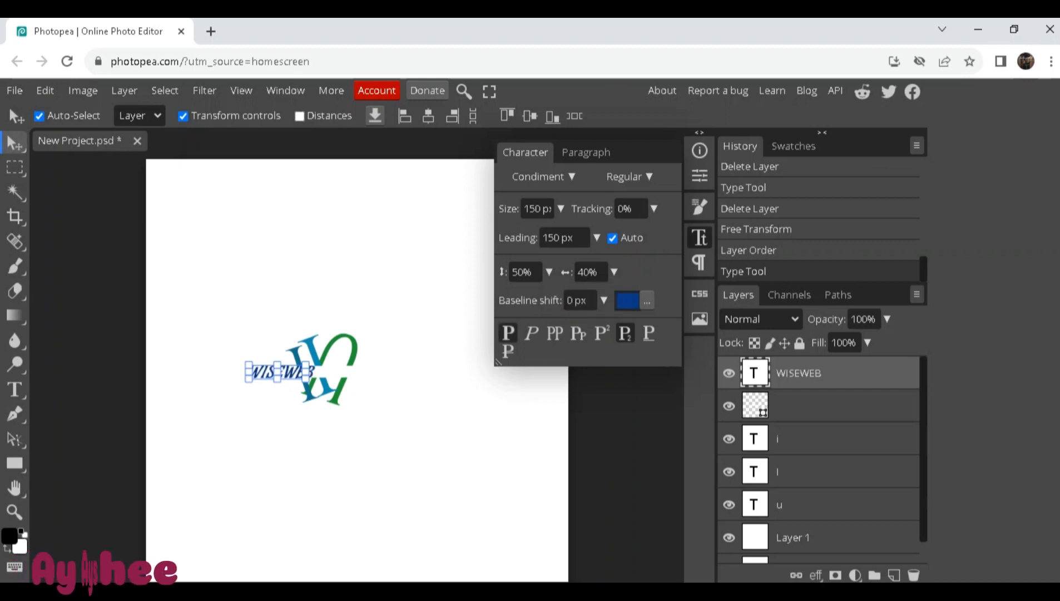
Move the WISEWEB text onto the middle of the monogram, keeping its font size at 150 px
left_click(15, 144)
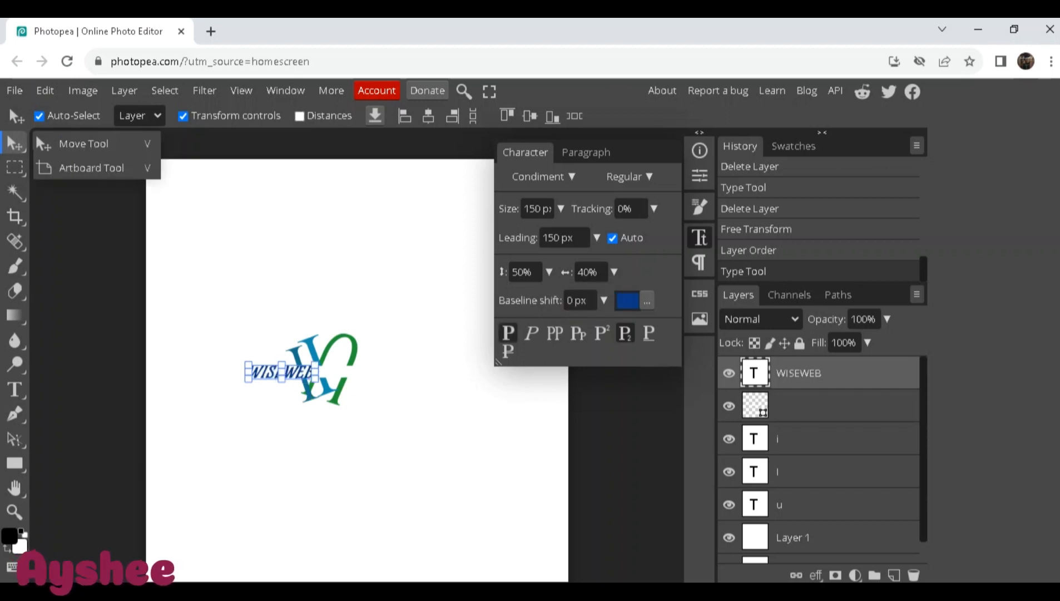
left_click(83, 144)
left_click_drag(282, 365, 346, 373)
left_click_drag(254, 363, 358, 372)
left_click_drag(288, 372, 321, 364)
left_click(561, 208)
left_click_drag(558, 232, 558, 231)
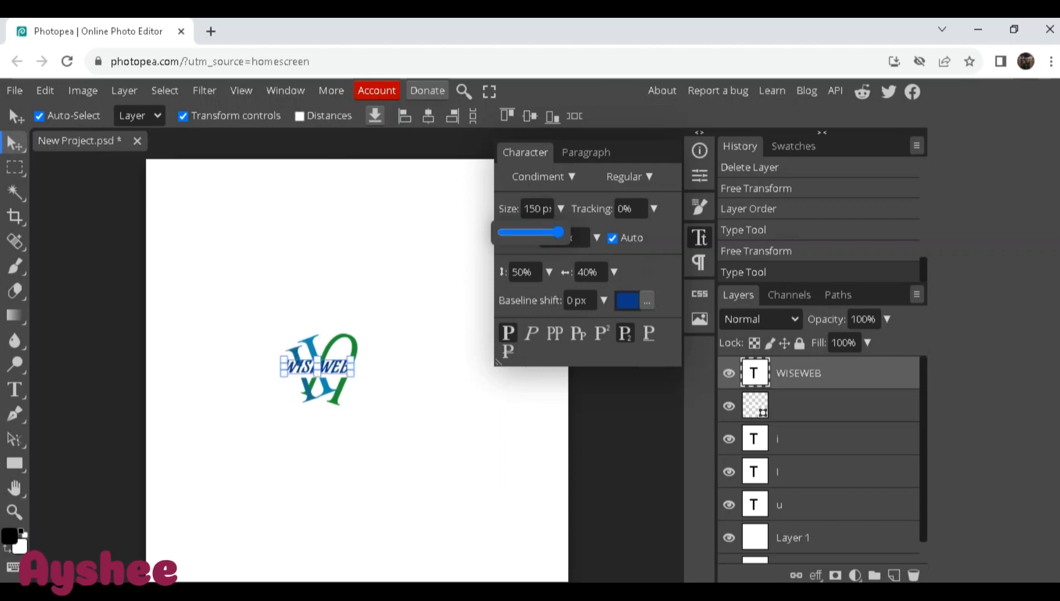
left_click(351, 367)
left_click(729, 405)
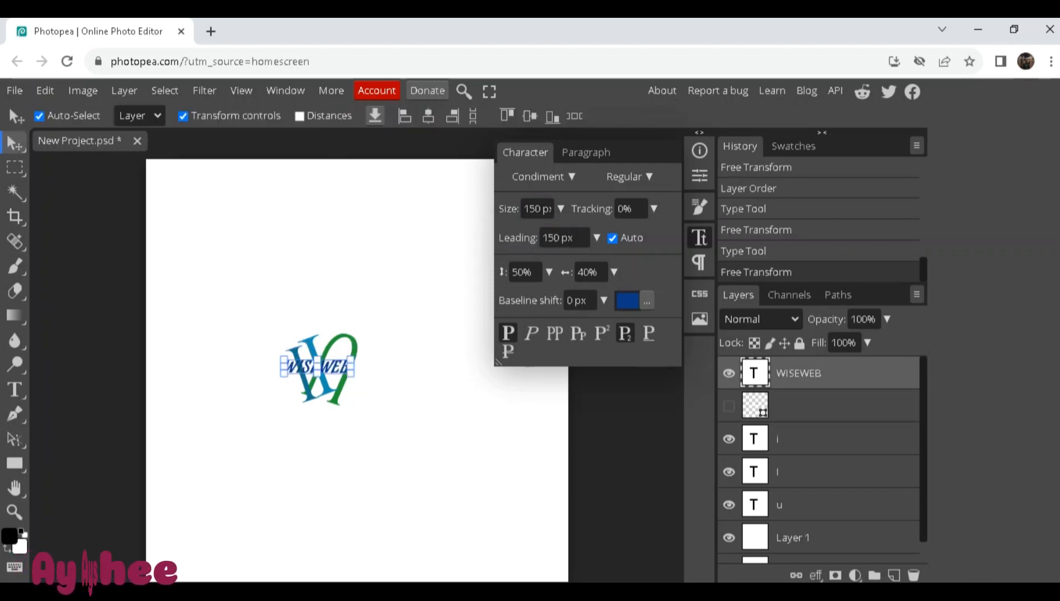
left_click(729, 406)
left_click(15, 143)
left_click(78, 145)
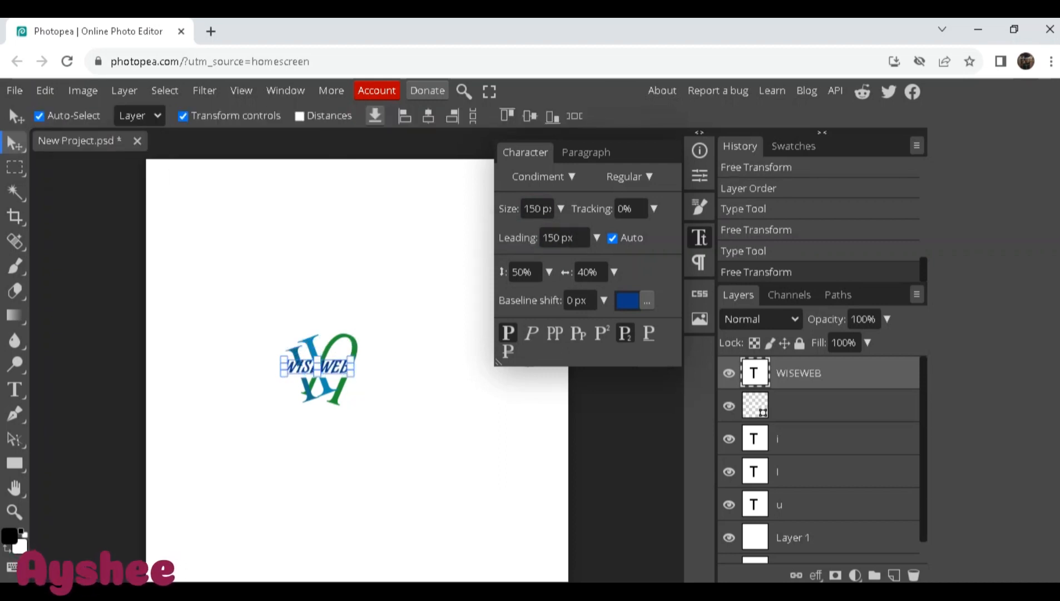
left_click(15, 167)
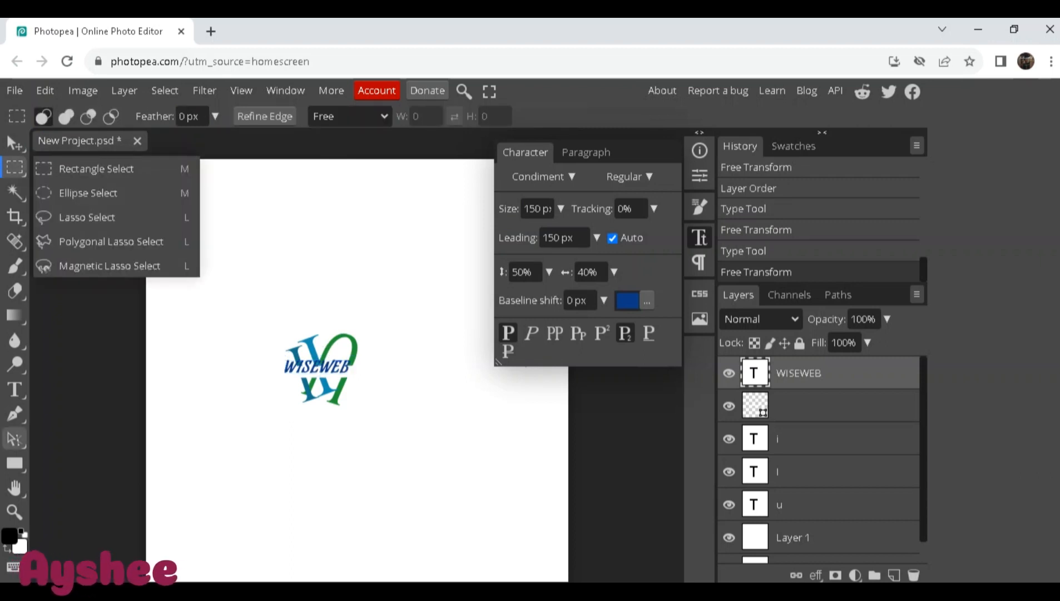
left_click(15, 438)
left_click(83, 438)
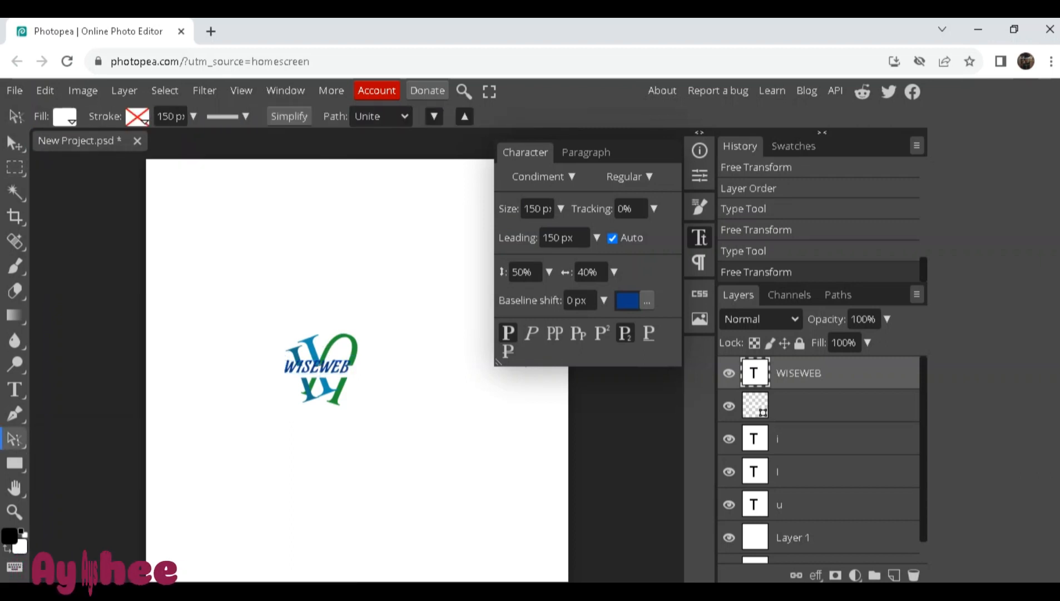
Scale the WISEWEB text to 97.14% and lower it slightly so it sits on the white band
left_click(15, 143)
mouse_move(351, 377)
left_mouse_down()
mouse_move(367, 380)
mouse_move(342, 381)
mouse_move(352, 382)
left_mouse_up()
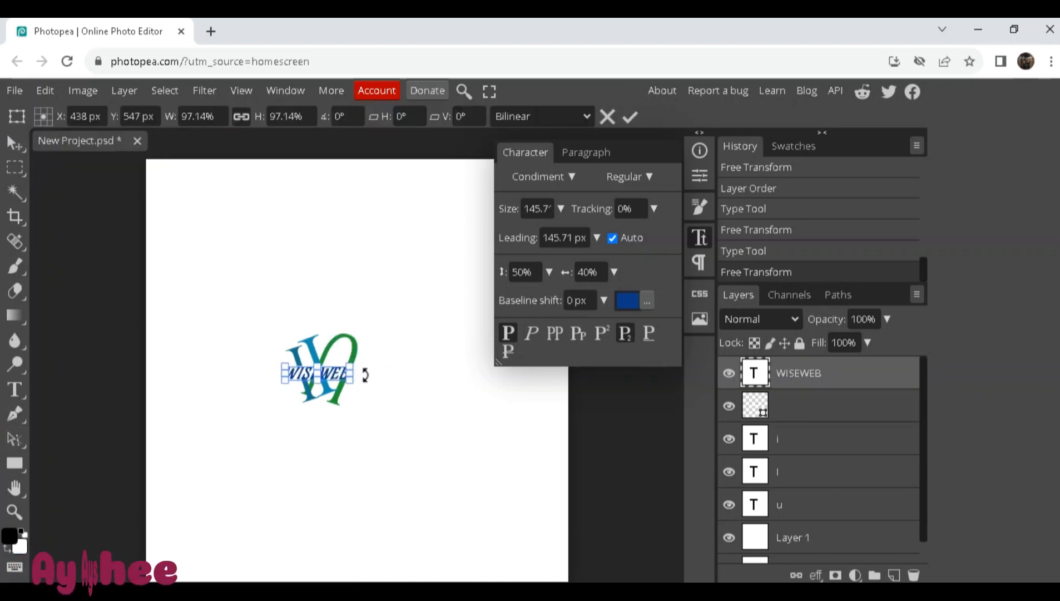
left_click(351, 381)
key("Return")
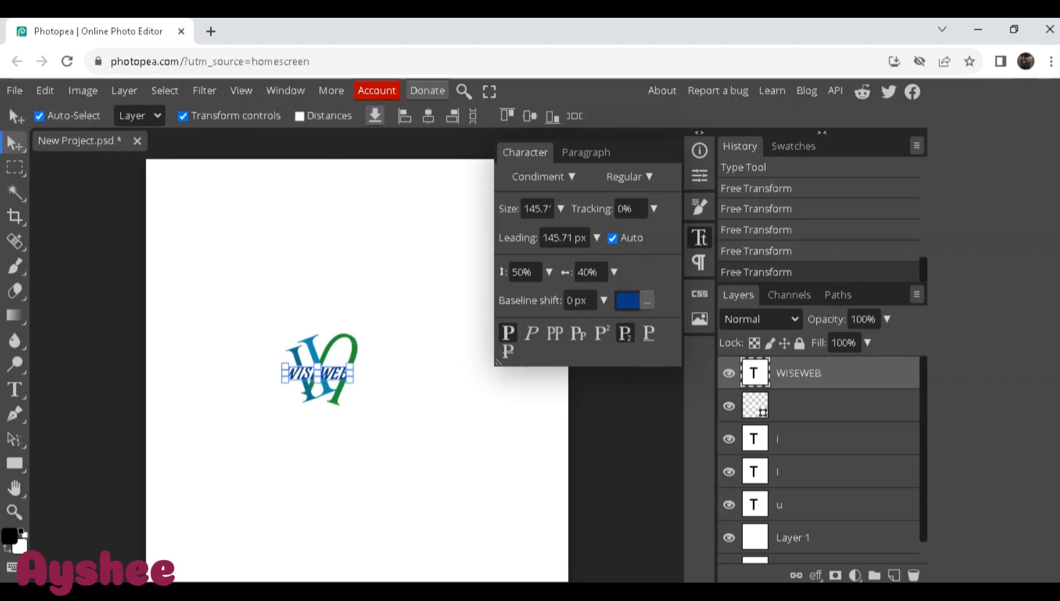
left_click(614, 272)
left_click(578, 296)
left_click(571, 296)
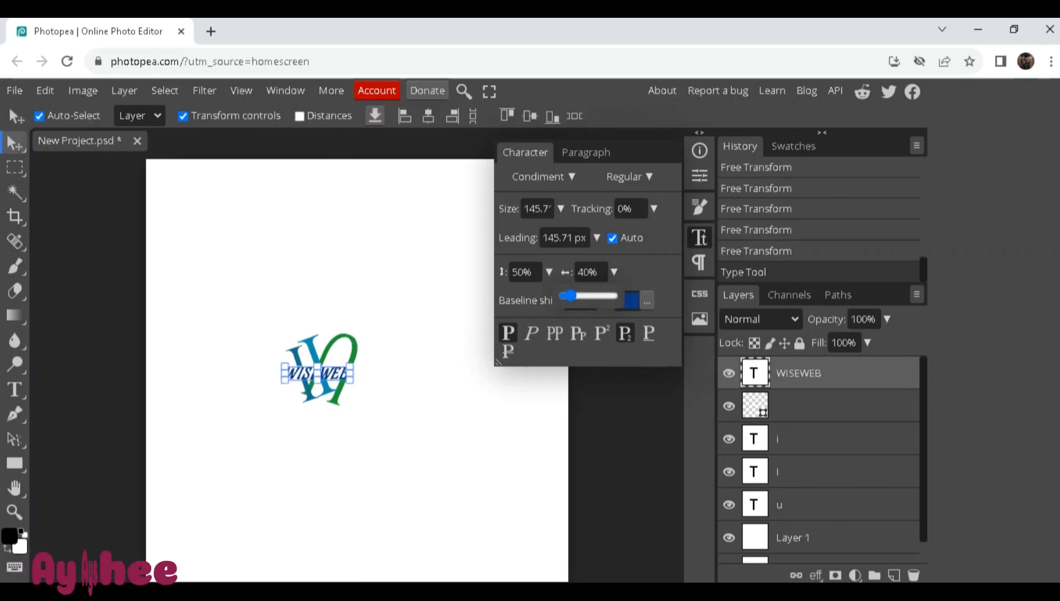
left_click(532, 333)
left_click(531, 333)
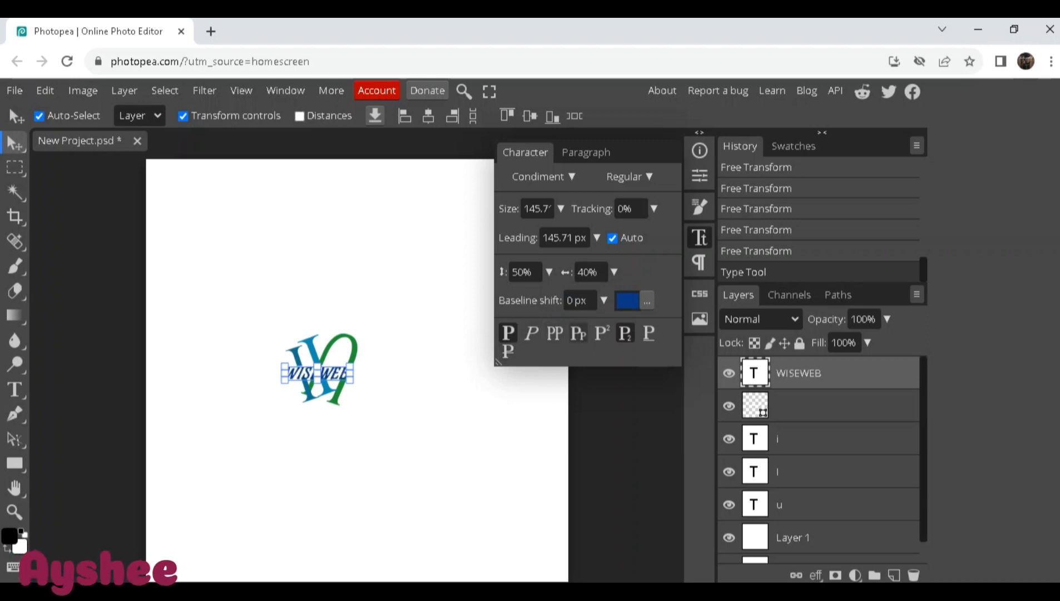
Set the WISEWEB tracking to 99% and scale the text to 81.75% to fit across the monogram's white band
left_click(653, 209)
mouse_move(609, 233)
left_mouse_down()
mouse_move(625, 233)
mouse_move(610, 232)
left_mouse_up()
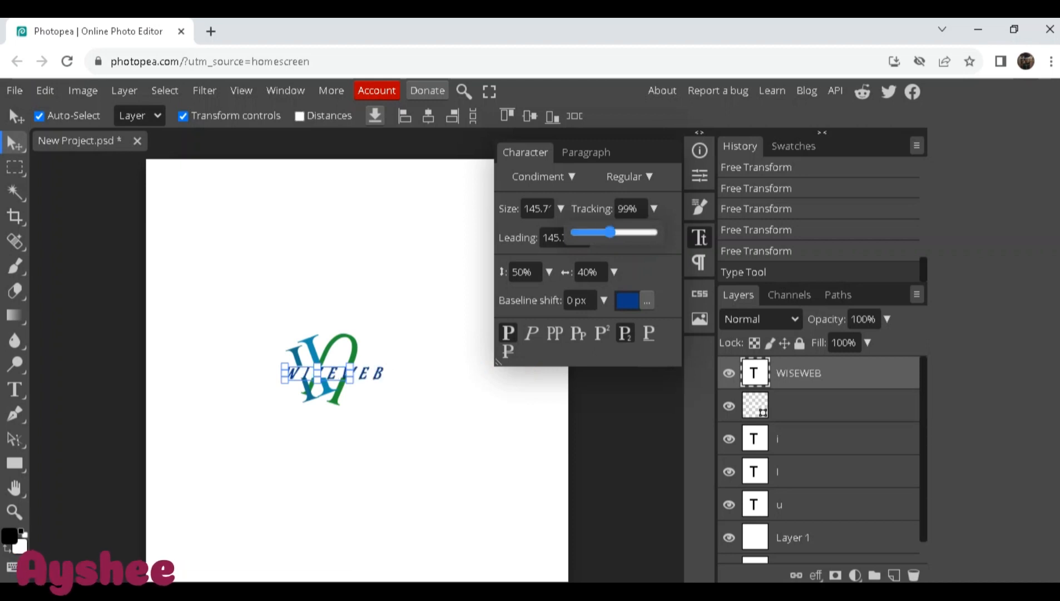
left_click_drag(285, 373, 283, 373)
left_click_drag(386, 373, 366, 373)
left_click(700, 237)
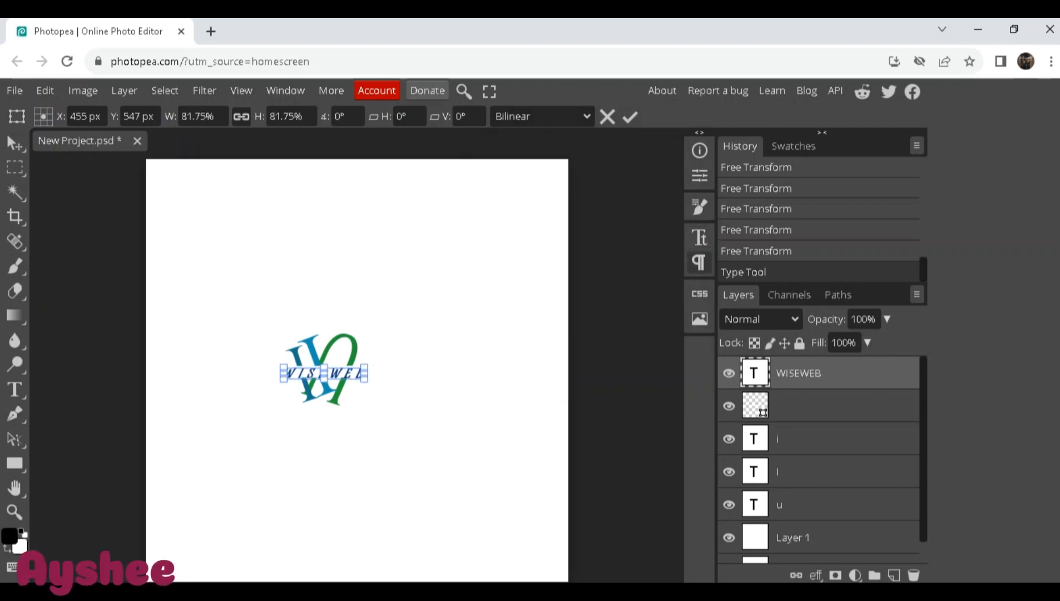
left_click(629, 117)
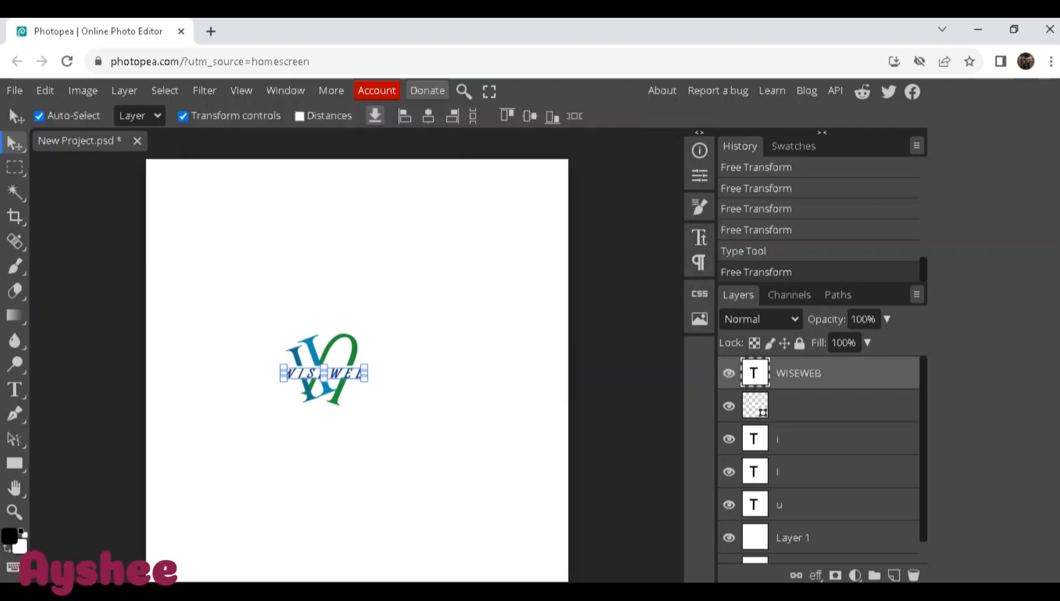
right_click(14, 144)
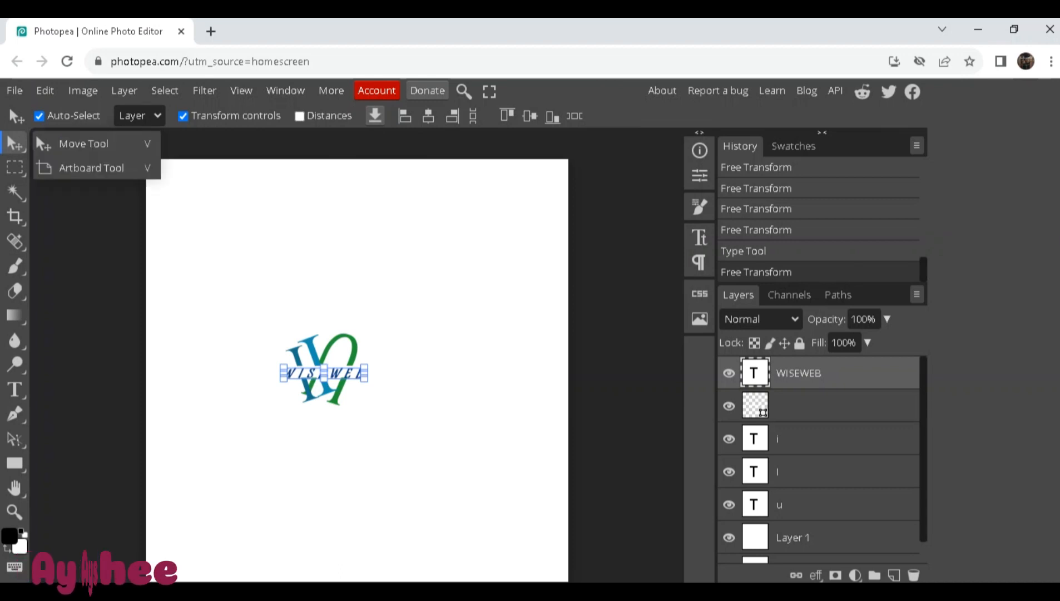
left_click(88, 250)
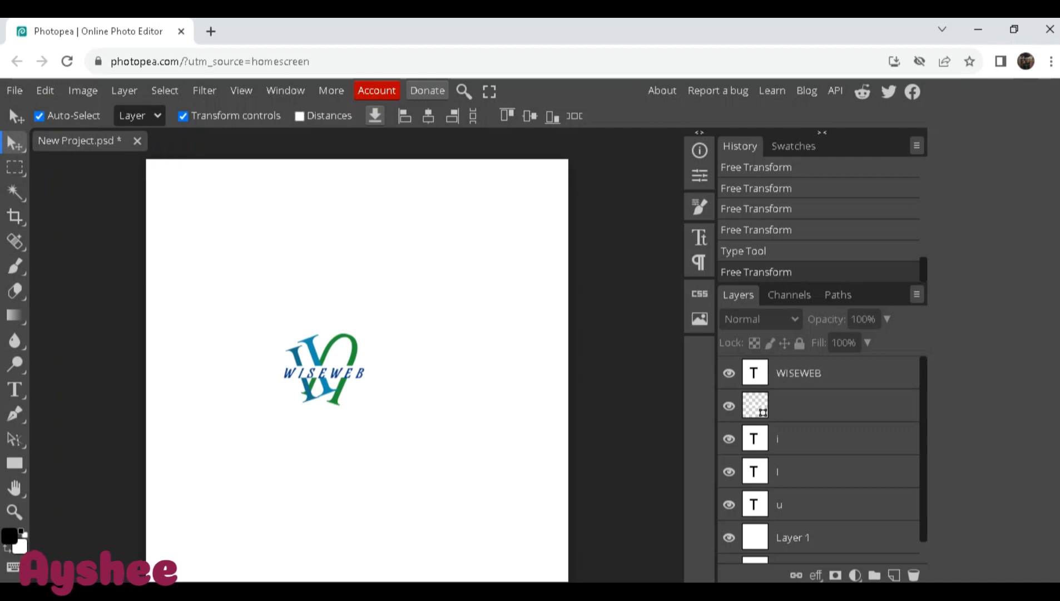
Switch to Snipping Tool and capture the canvas area showing the finished logo
scroll(277, 280, "up", 4)
scroll(276, 280, "down", 5)
scroll(272, 275, "up", 4)
scroll(273, 275, "down", 4)
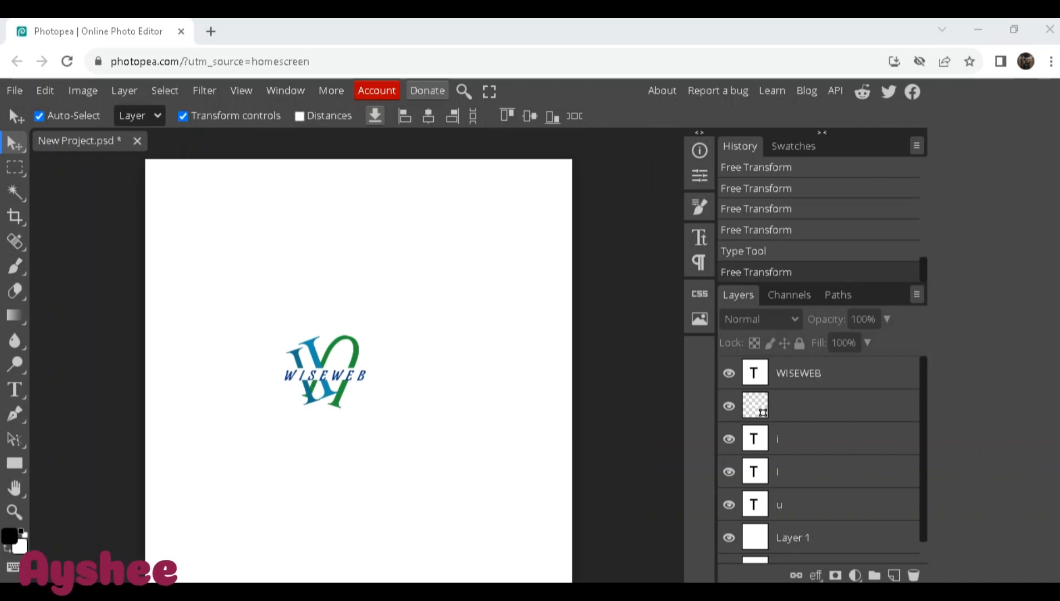
key("alt+Tab")
left_click(128, 165)
left_click_drag(190, 255, 521, 534)
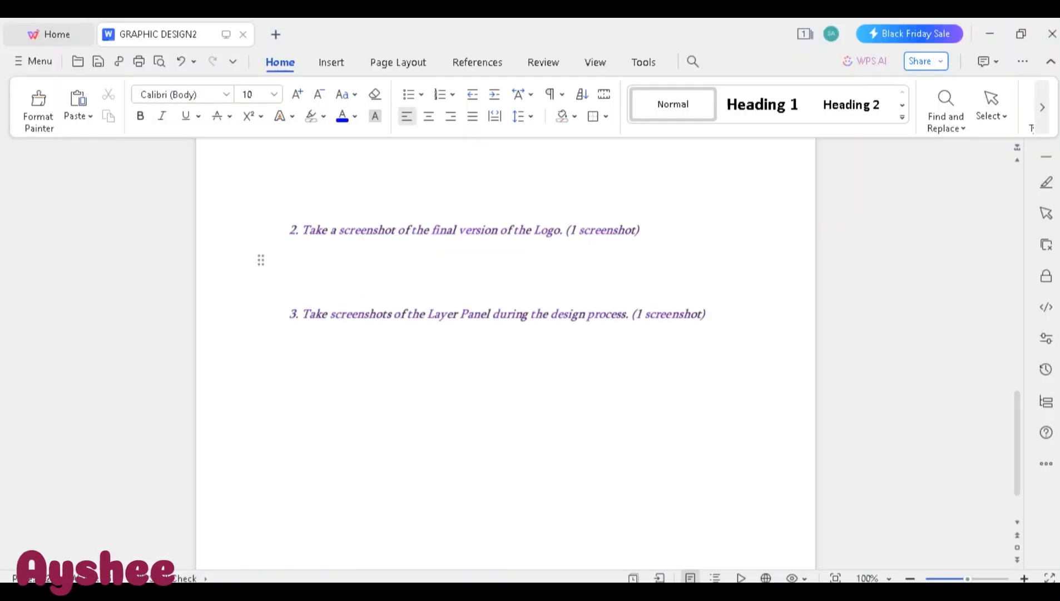
Paste the logo screenshot under item 2 of GRAPHIC DESIGN2 and apply a shadow effect to the picture
key("ctrl+v")
left_click(423, 372)
left_click(518, 106)
left_click(651, 402)
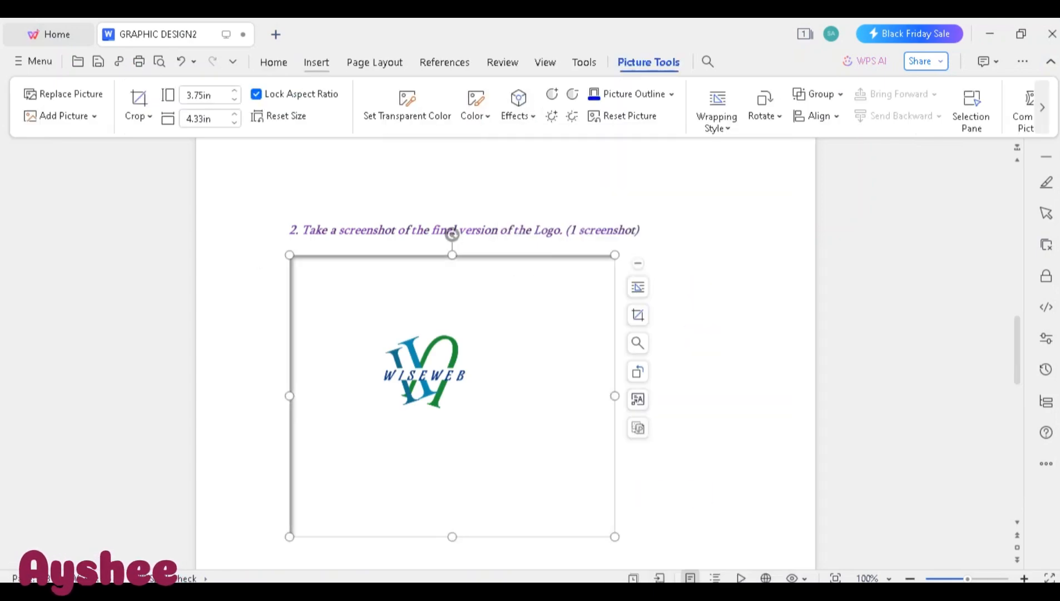
Centre the logo screenshot horizontally on the page
left_click(273, 62)
left_click(428, 116)
scroll(505, 333, "down", 5)
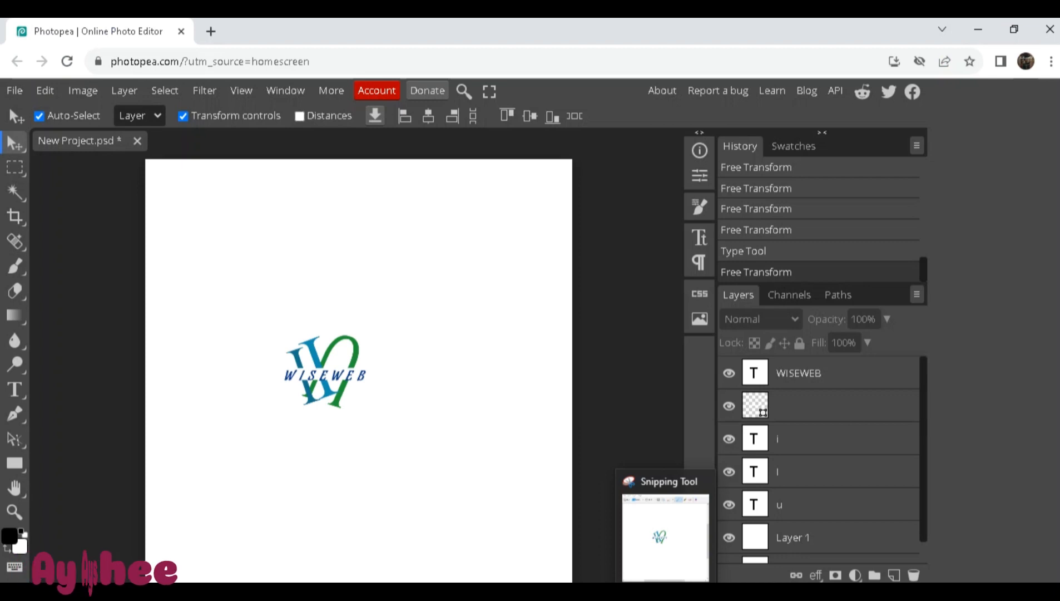
Switch to Snipping Tool and capture Photopea's Layers panel, retaking the snip with a wider area
left_click(666, 589)
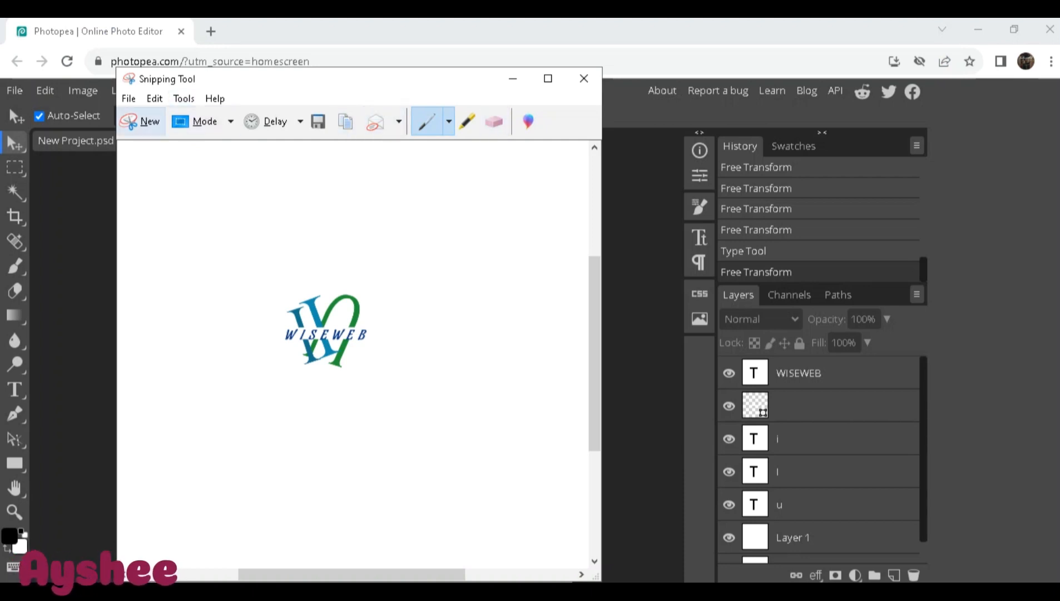
left_click(142, 121)
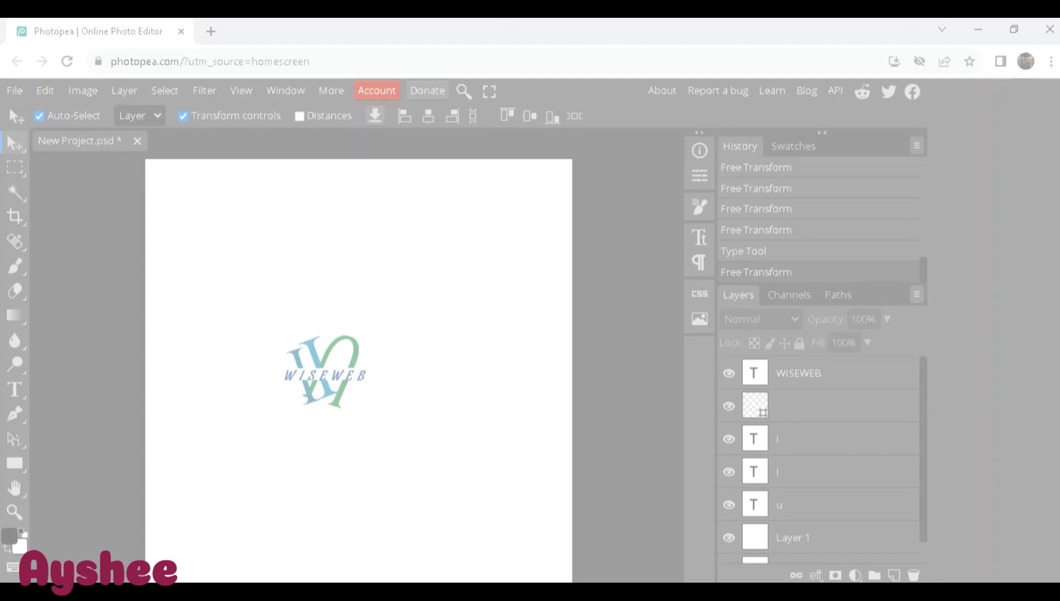
left_click_drag(720, 281, 933, 583)
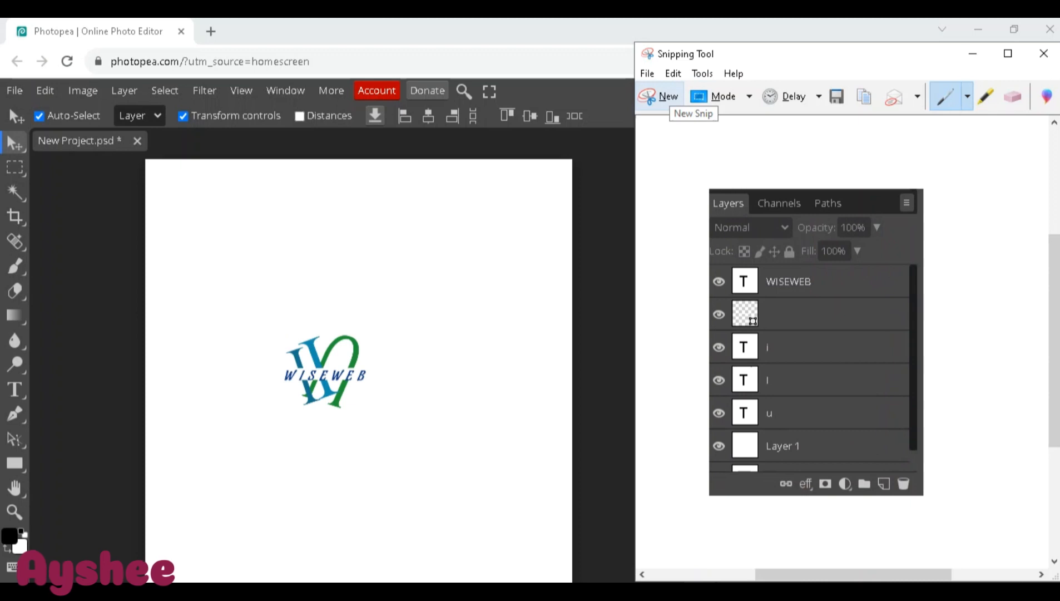
left_click(658, 96)
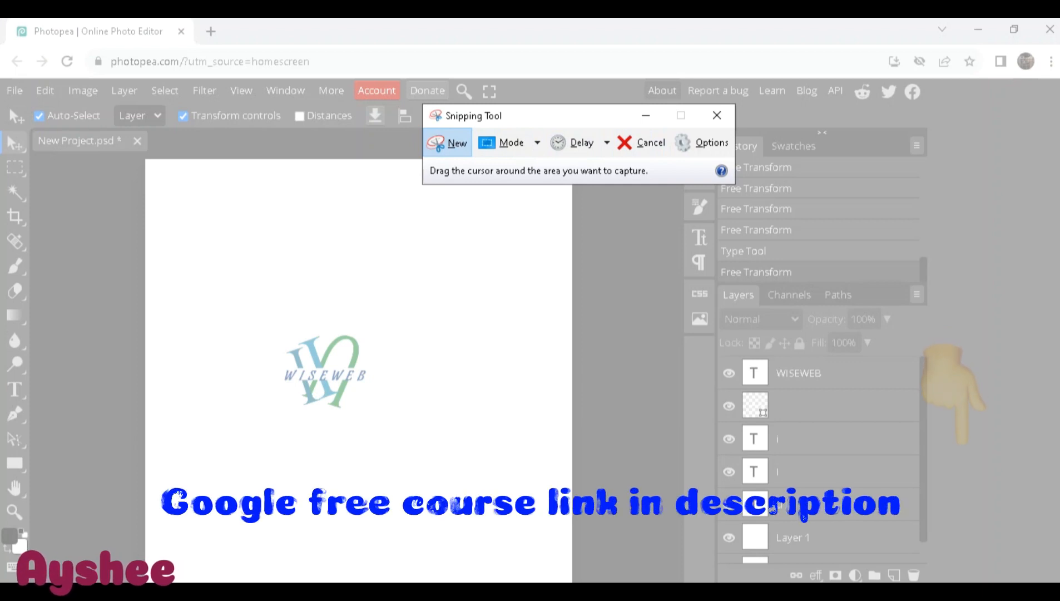
left_click_drag(274, 325, 276, 327)
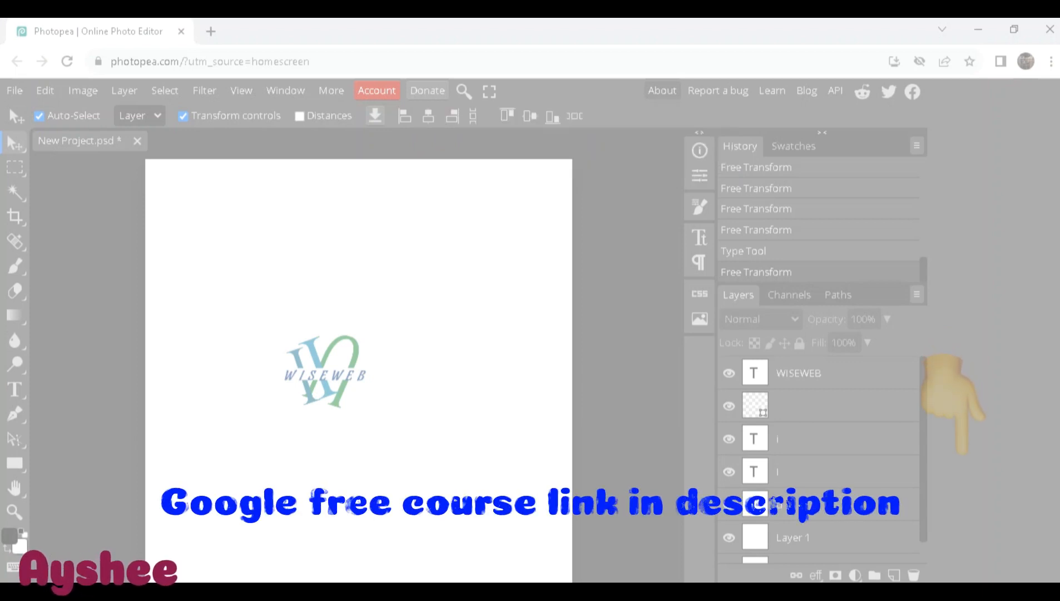
left_click_drag(720, 281, 931, 582)
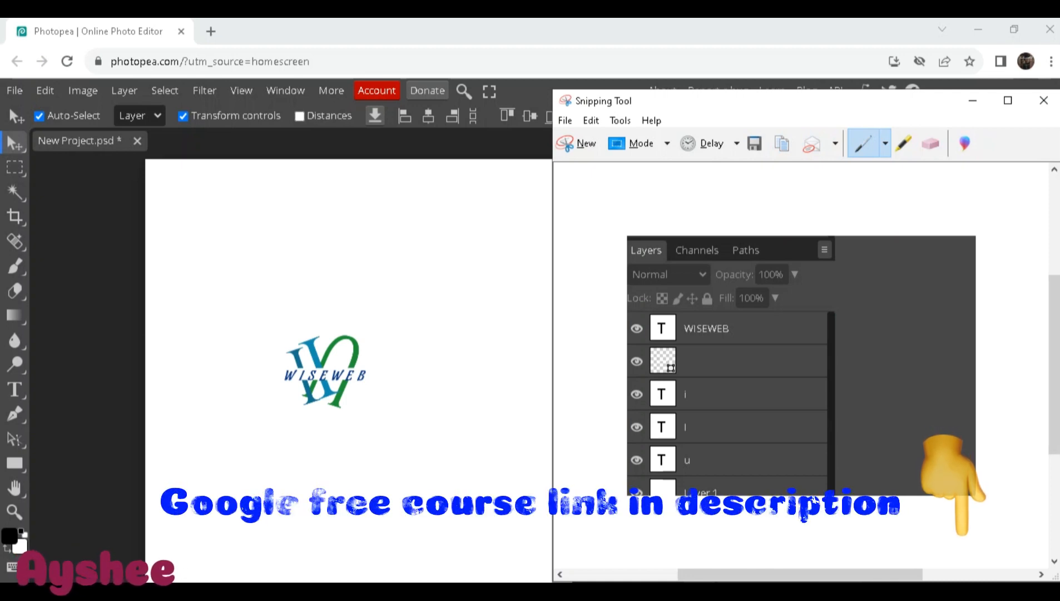
Switch to GRAPHIC DESIGN2 and paste the Layers panel screenshot below item 3
left_click(474, 592)
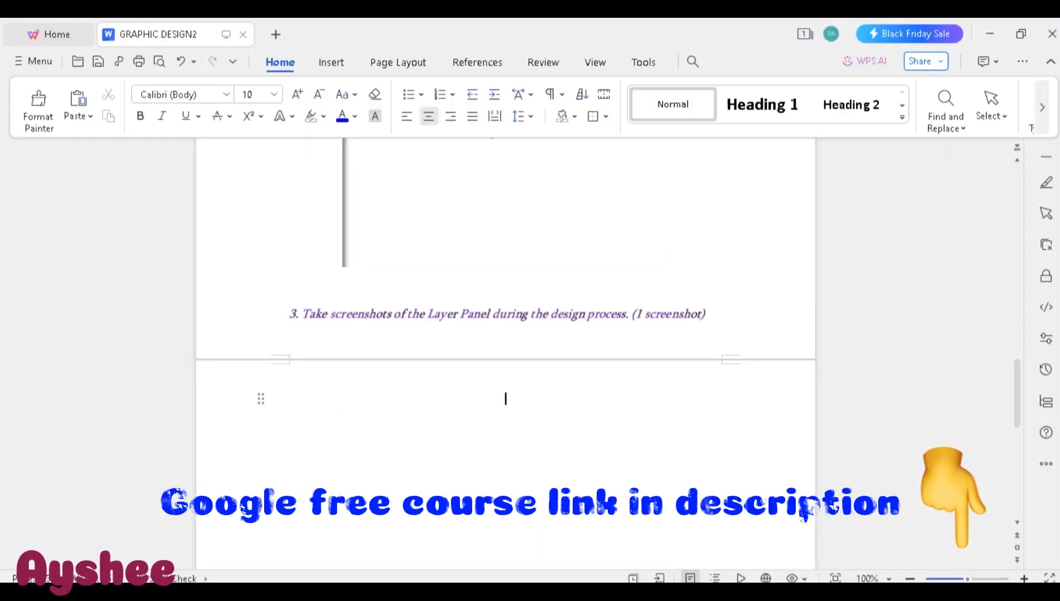
key("ctrl+v")
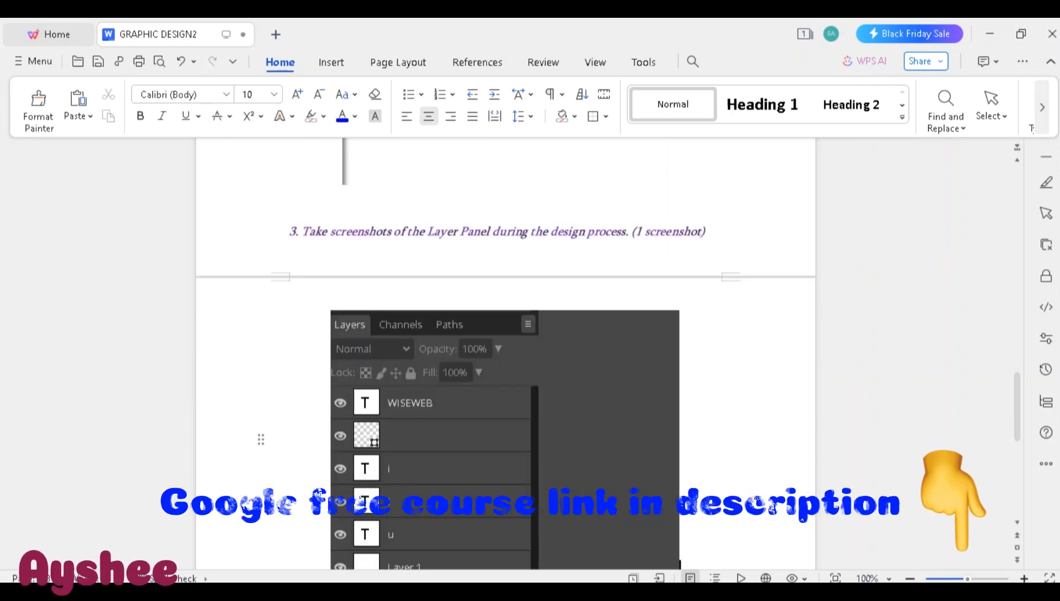
left_click(445, 433)
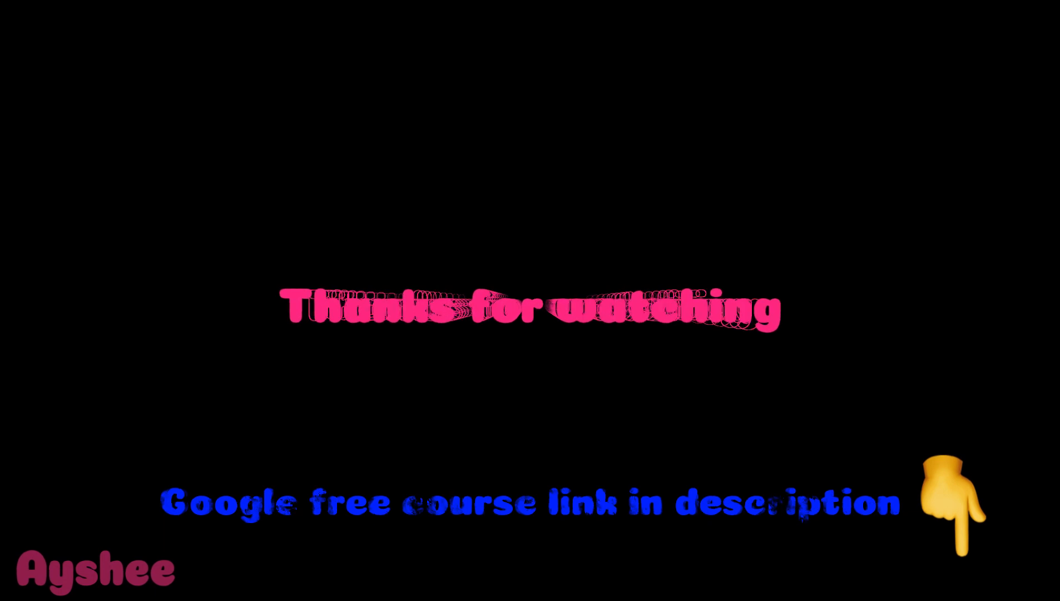